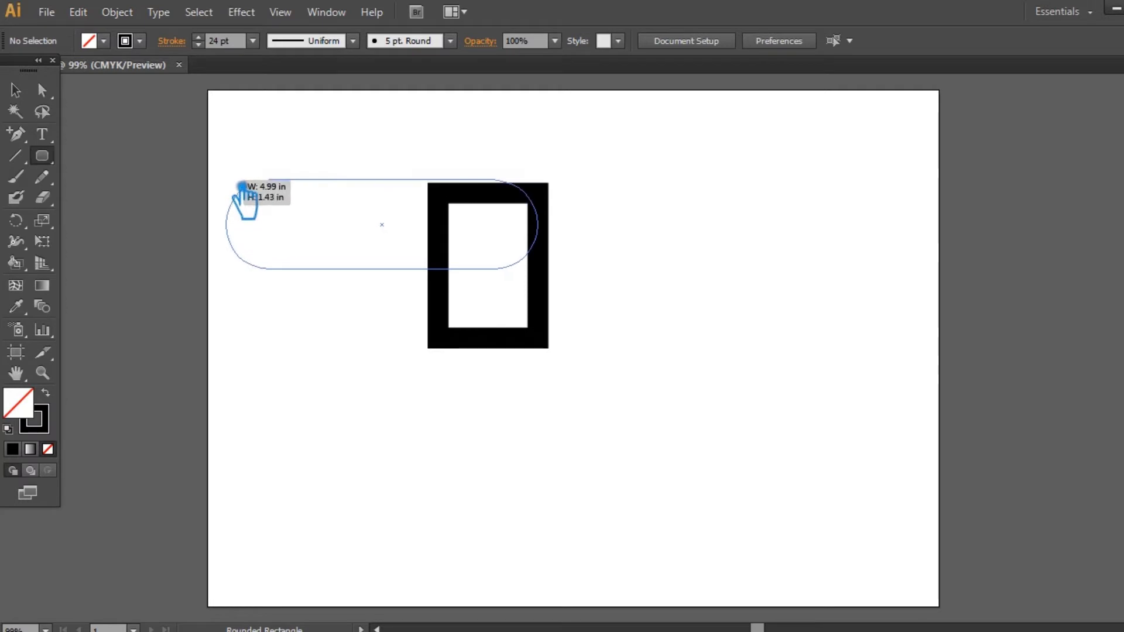
Step: Move the rounded rectangle down to match the rectangle's top edge, and nudge it left until their right edges align
left_click(17, 93)
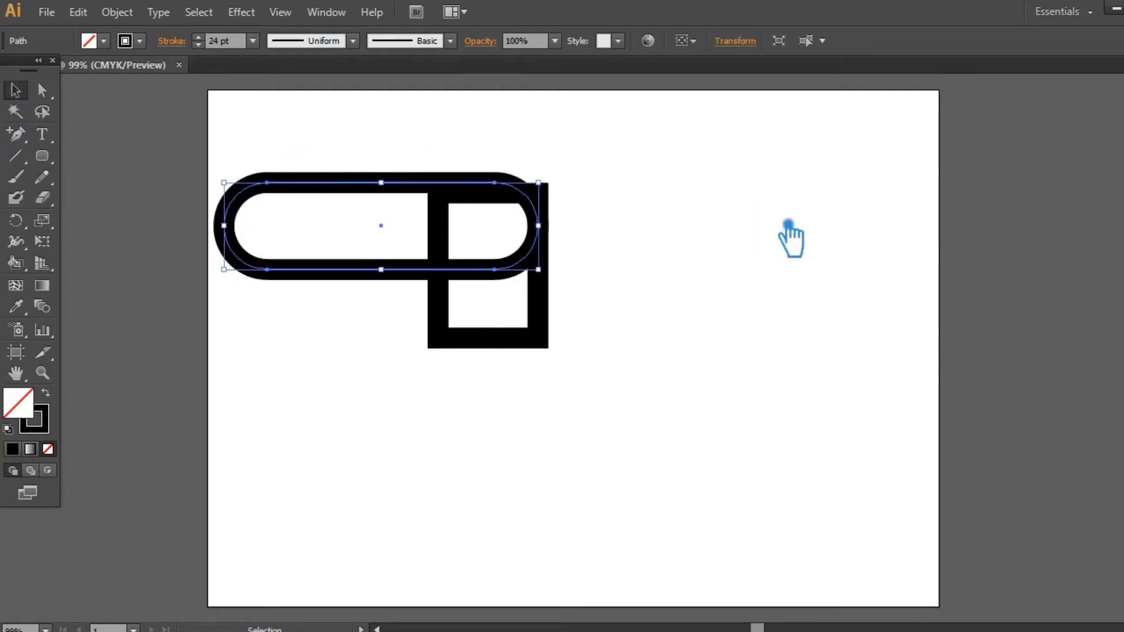
left_click(790, 238)
left_click_drag(358, 280, 434, 290)
key("Left")
key("Left")
key("Left")
key("Left")
key("Left")
key("Left")
key("Left")
key("Left")
key("Left")
key("Left")
key("Left")
key("Left")
key("Left")
key("Left")
key("Left")
key("Left")
key("Left")
key("Left")
key("Left")
key("Left")
key("Left")
key("Left")
key("Left")
key("Left")
key("Left")
key("Left")
key("Left")
key("Left")
key("Left")
key("Left")
key("Left")
key("Left")
key("Left")
key("Left")
key("Left")
key("Left")
key("Left")
key("Left")
key("Left")
key("Left")
key("Left")
key("Left")
key("Left")
key("Left")
key("Left")
key("Left")
key("Left")
key("Left")
key("Left")
key("Left")
key("Left")
key("Left")
key("Left")
key("Left")
key("Left")
key("Left")
key("Left")
key("Left")
key("Left")
key("Left")
key("Left")
key("Left")
key("Left")
key("Left")
key("Left")
key("Left")
key("Left")
key("Left")
key("Left")
key("Left")
key("Left")
key("Left")
key("Left")
key("Left")
key("Left")
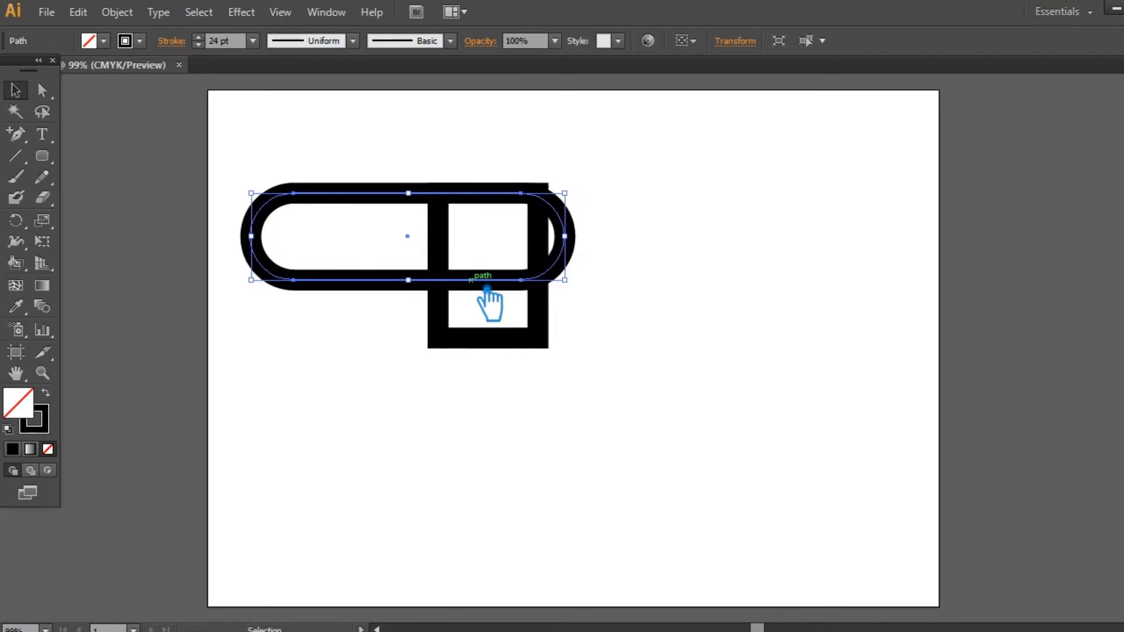
key("Left")
key("Left")
key("Left")
key("Left")
key("Left")
key("Left")
key("Left")
key("Left")
key("Left")
key("Left")
key("Left")
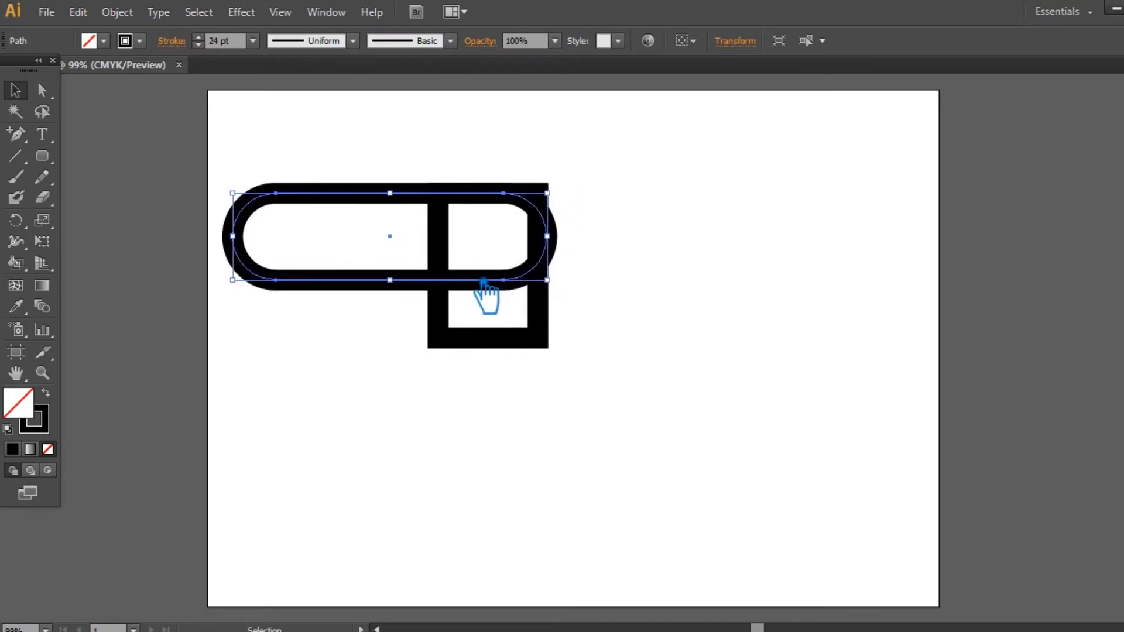
key("Left")
key("Left")
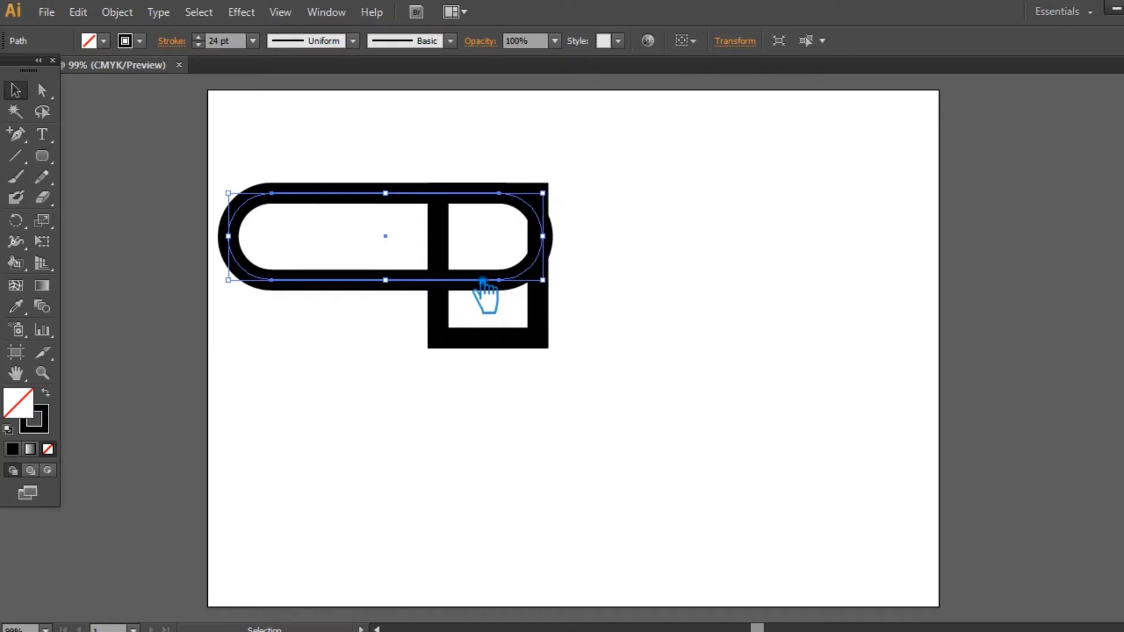
left_click(650, 258)
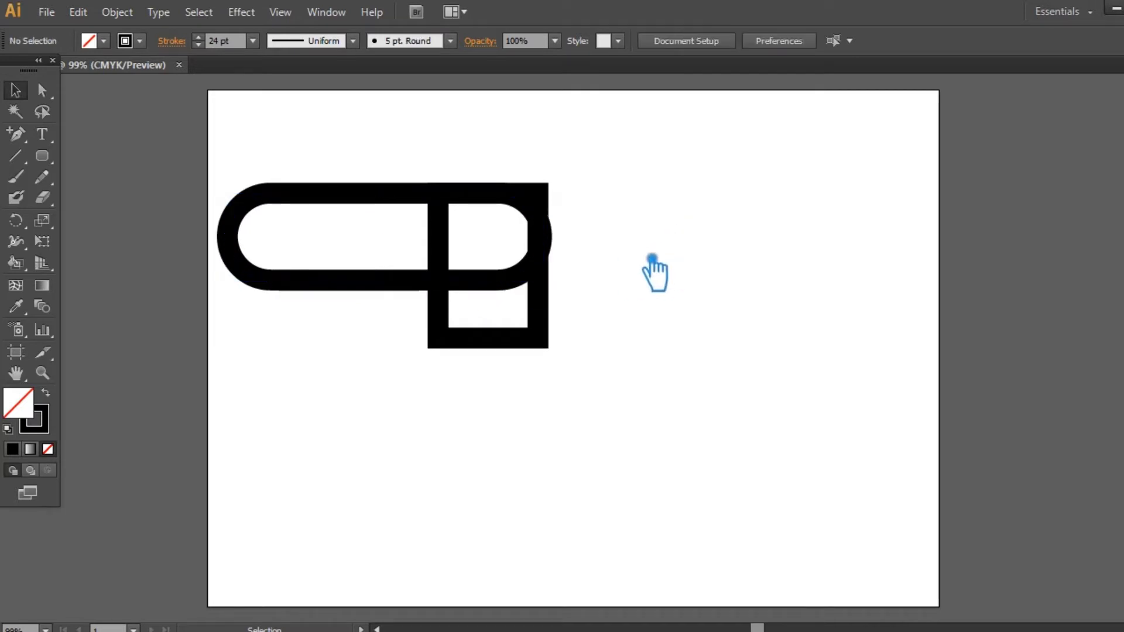
left_click(496, 280)
Step: Set the stroke weight of both the rectangle and the rounded rectangle to 27 pt
left_click_drag(666, 265, 361, 136)
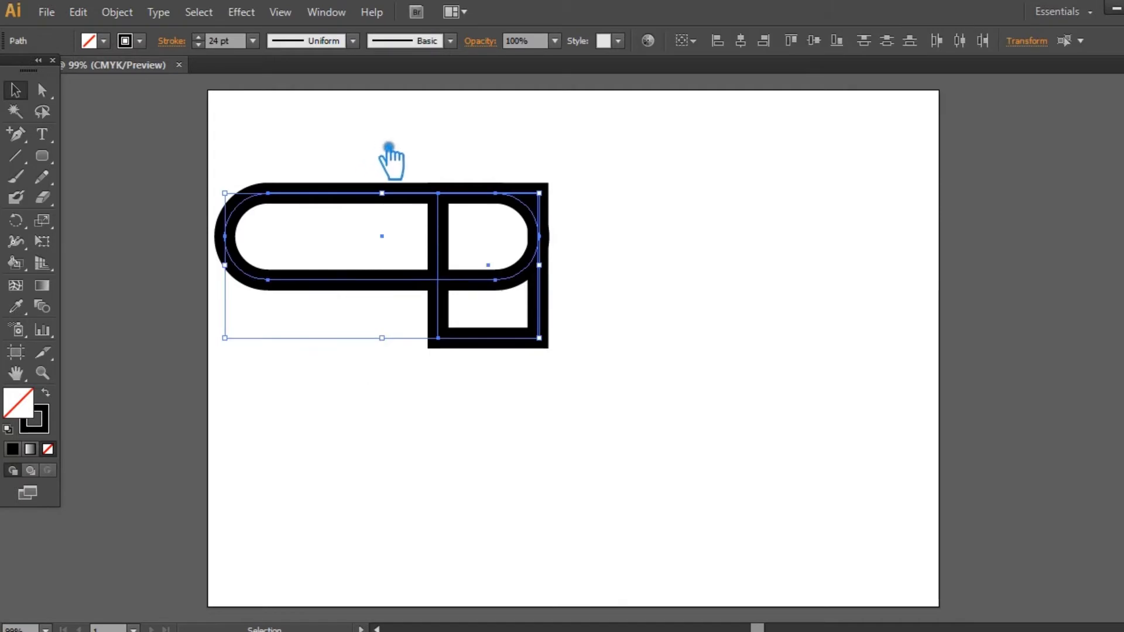
left_click(216, 41)
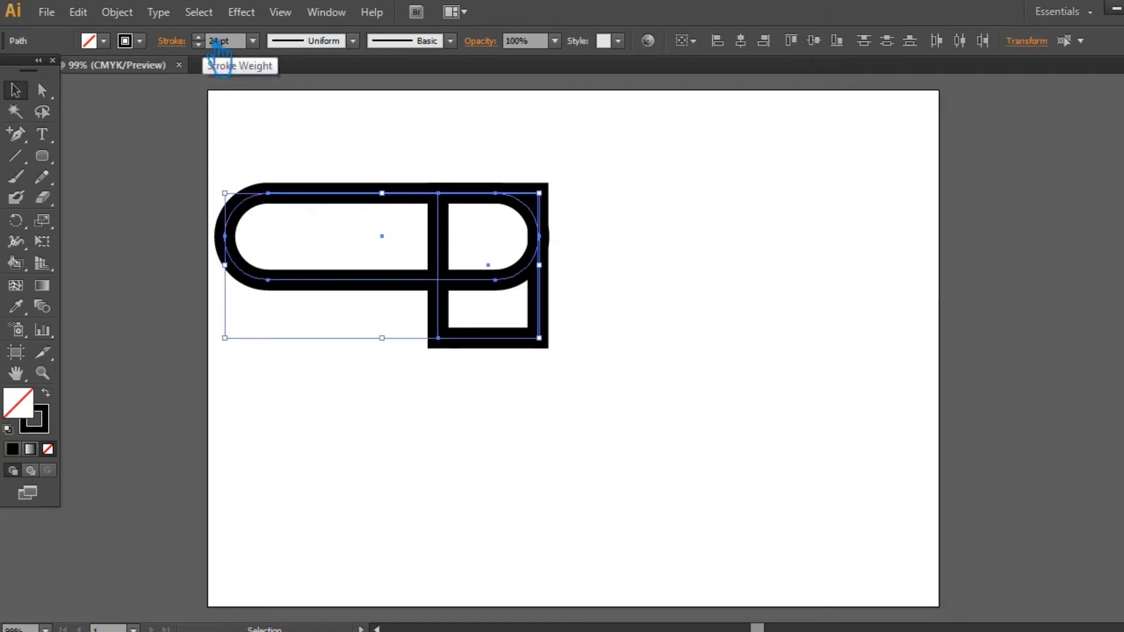
key("Up")
key("Up")
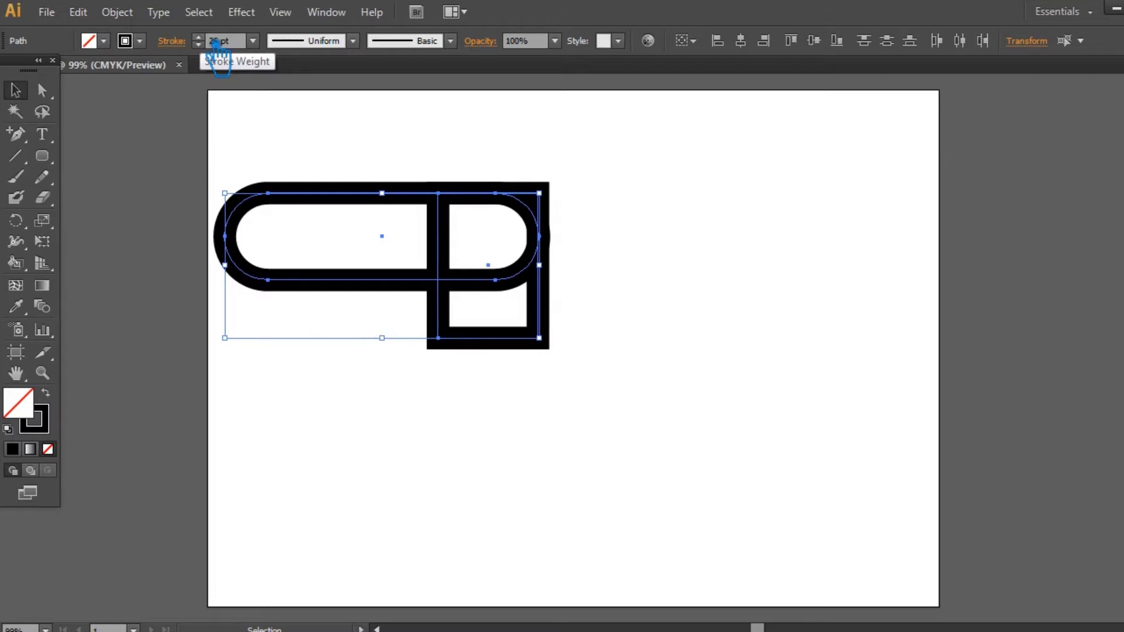
key("Up")
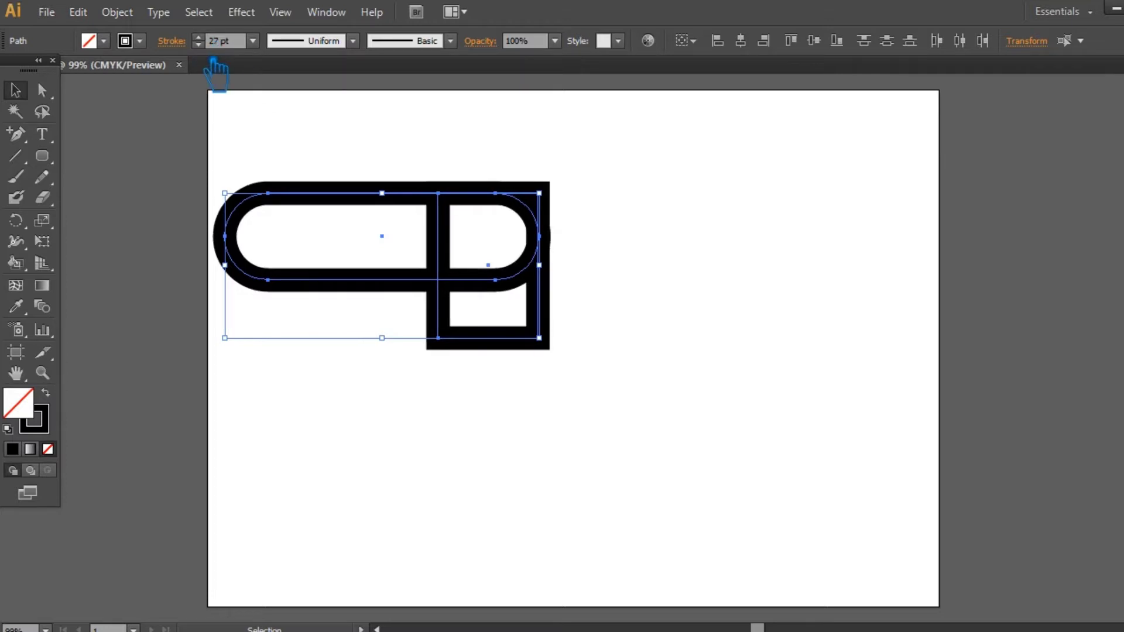
Step: Expand the strokes of the rectangle and the rounded rectangle into filled shapes
left_click(117, 12)
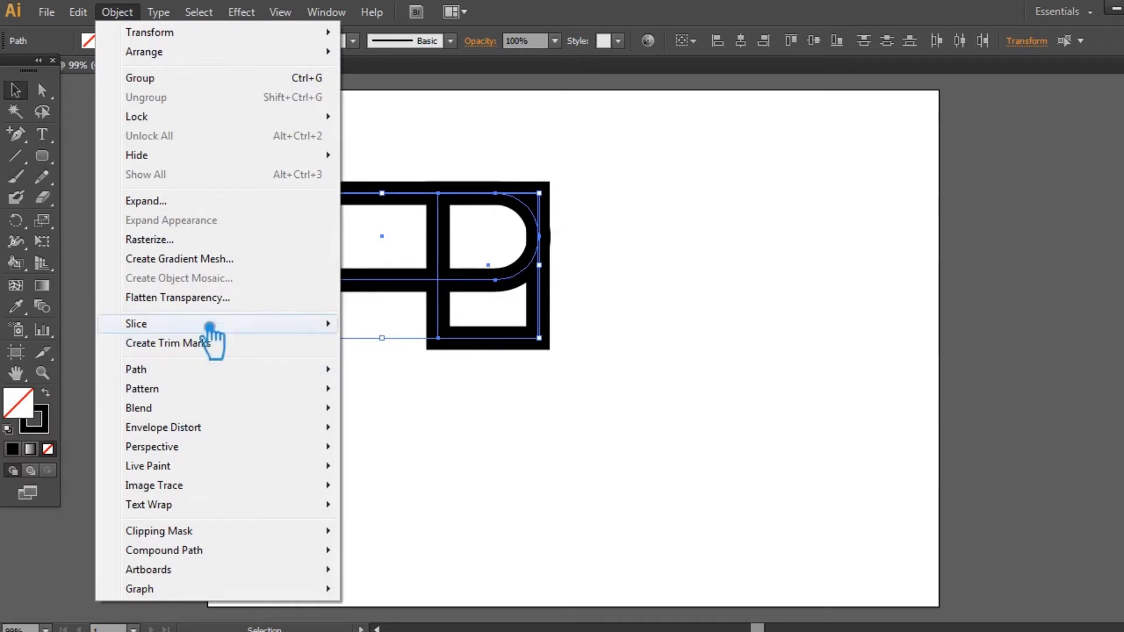
left_click(183, 207)
left_click(857, 381)
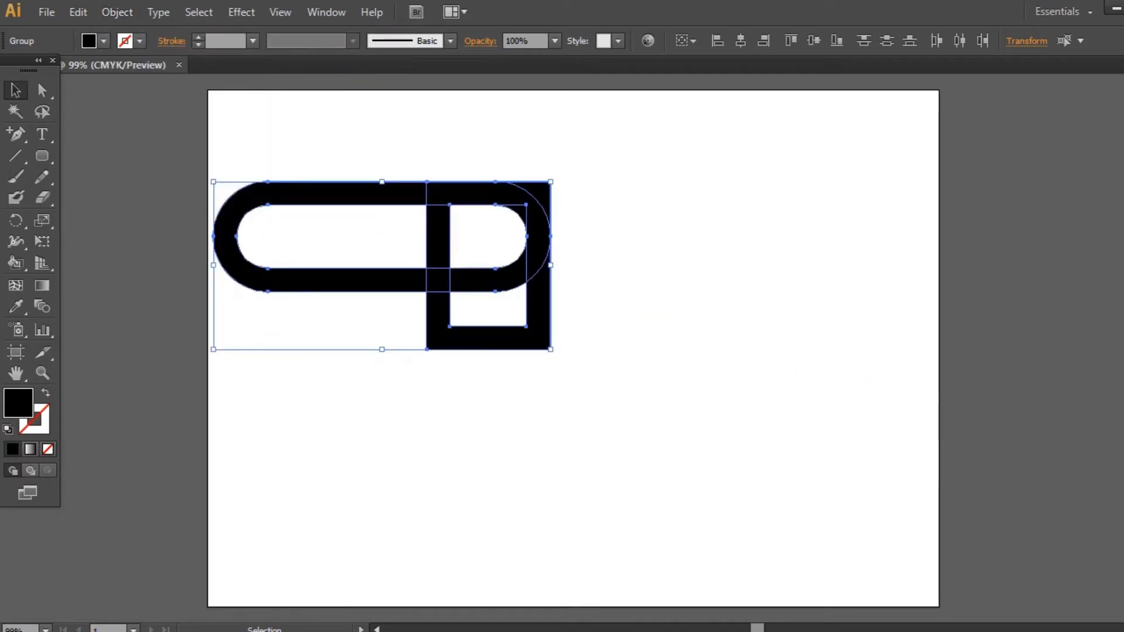
Step: Divide the two overlapping shapes with Pathfinder and ungroup the resulting pieces
key("ctrl+shift+F9")
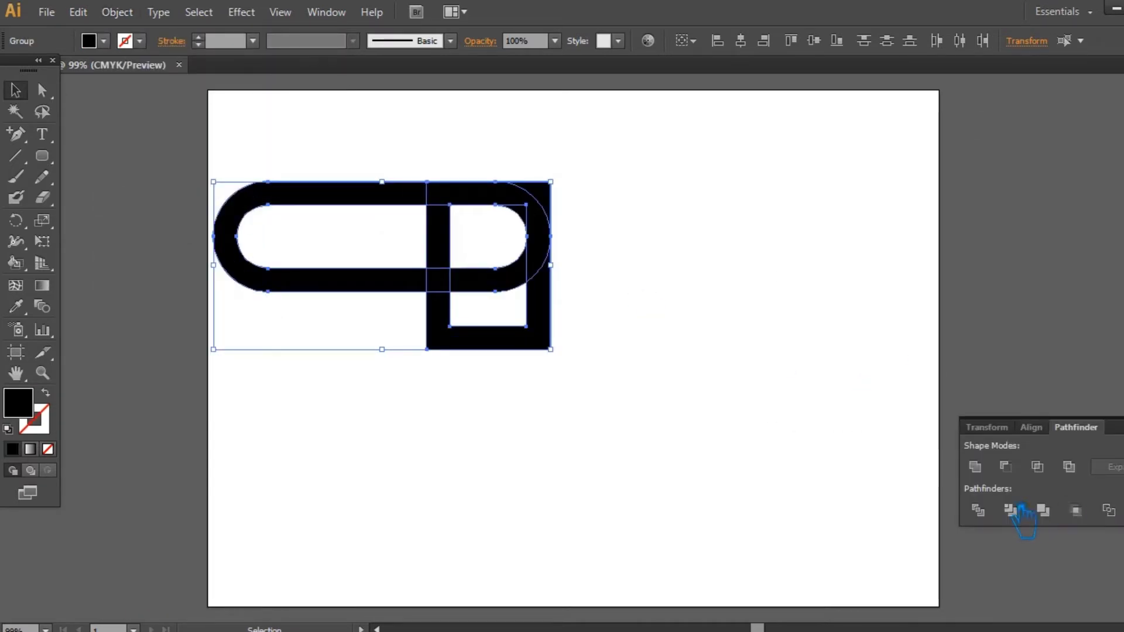
left_click(986, 519)
left_click(661, 311)
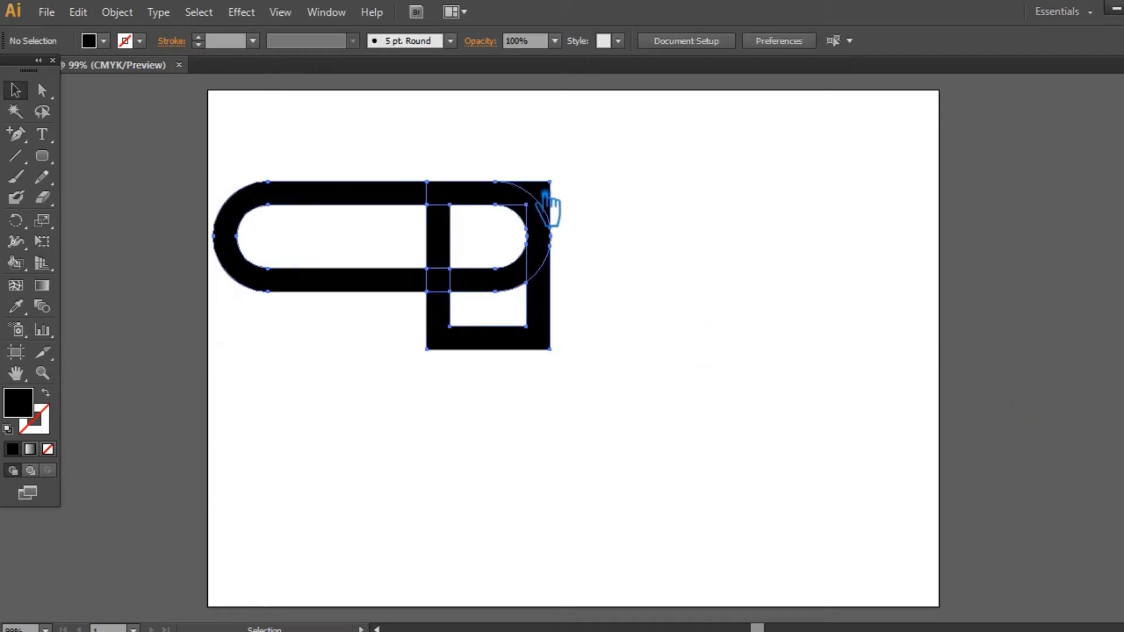
right_click(529, 186)
left_click(571, 288)
left_click(670, 245)
Step: Delete the corner piece outside the upper-right curve and the rounded rectangle's part left of the vertical stem
left_click(547, 189)
key("Delete")
left_click(401, 189)
key("Delete")
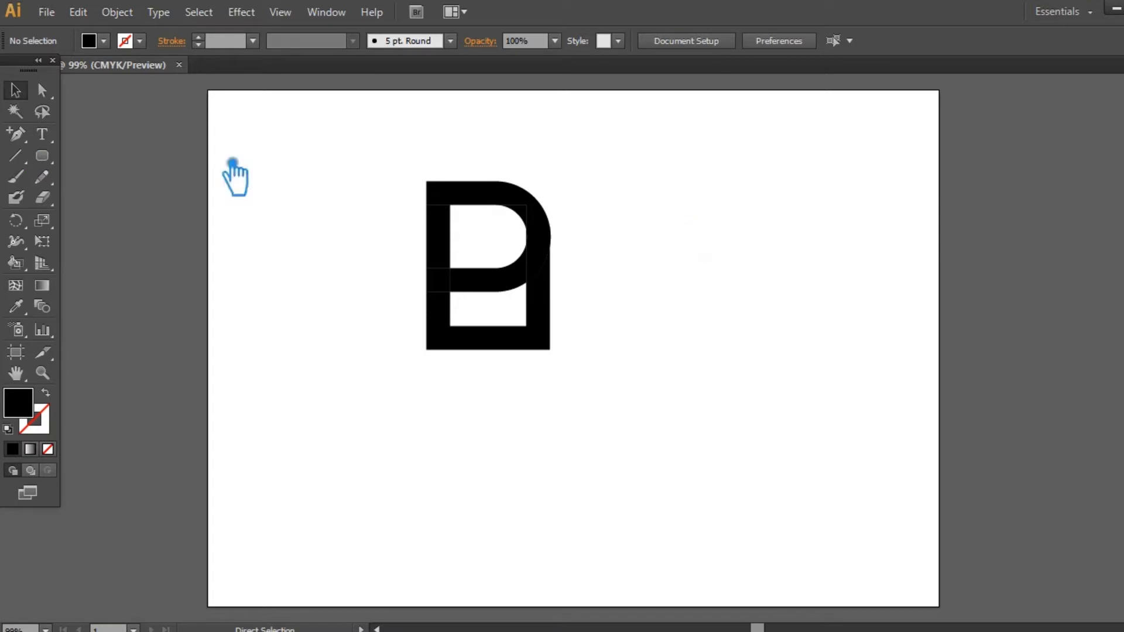
Step: Draw a diagonal line through the box's inner upper-left and lower-right corners, extending past the shape at both ends
left_click(16, 133)
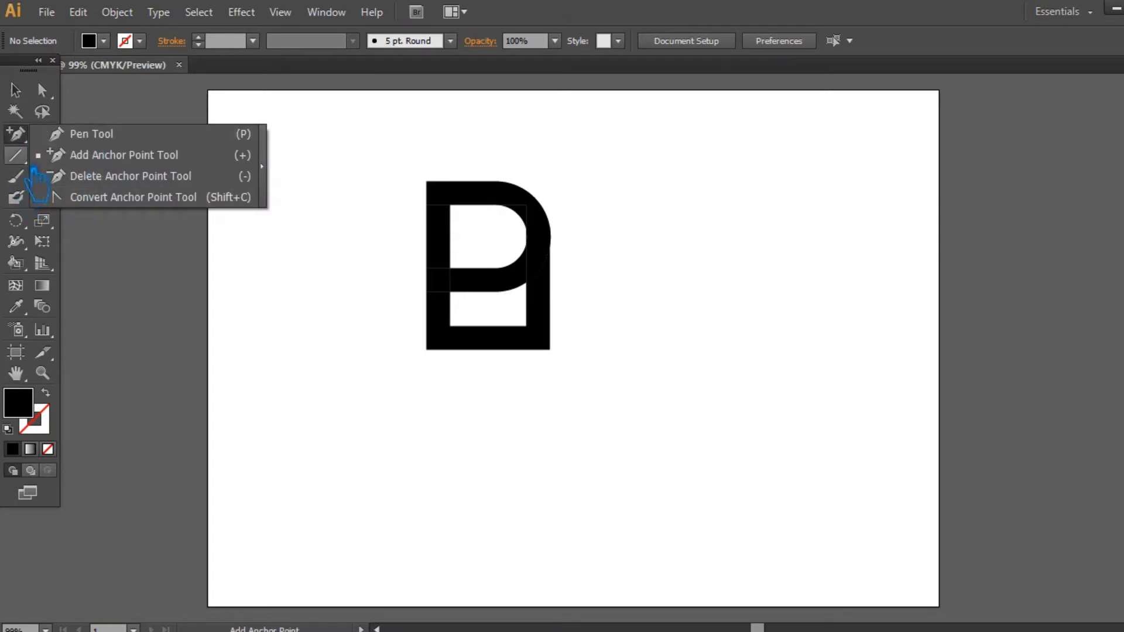
left_click(15, 155)
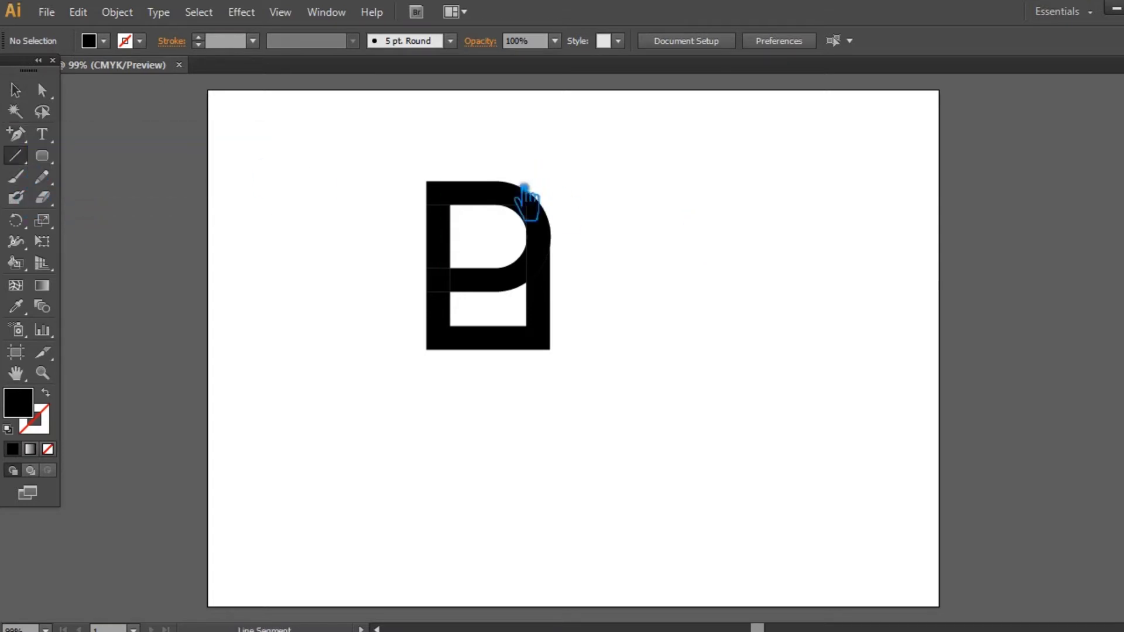
left_click(442, 187)
left_click(633, 371)
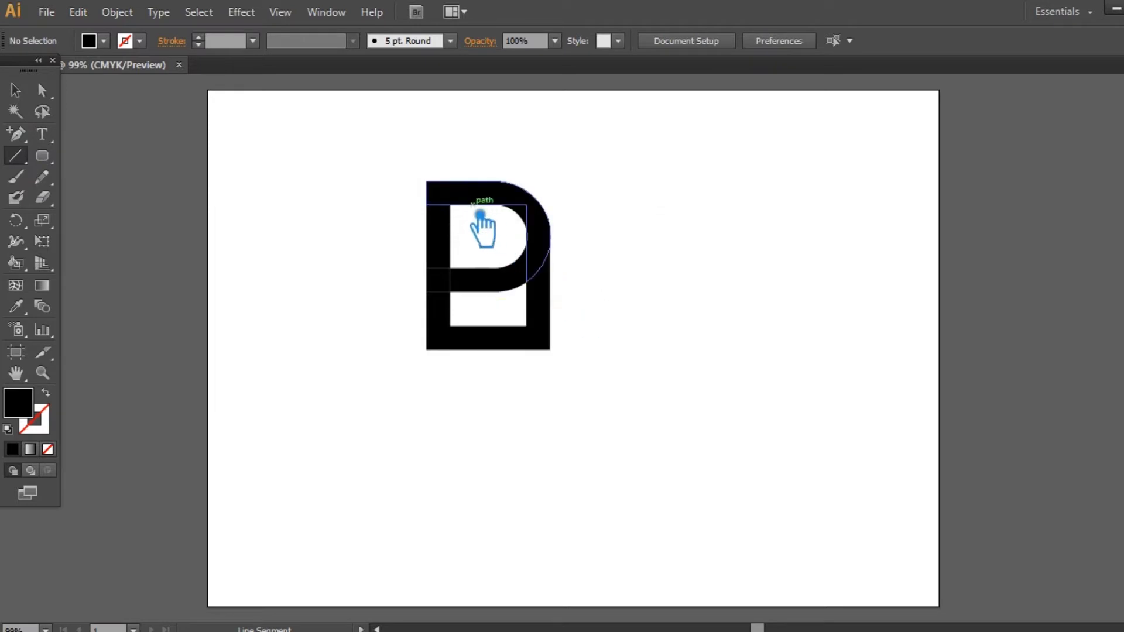
left_click_drag(451, 206, 526, 326)
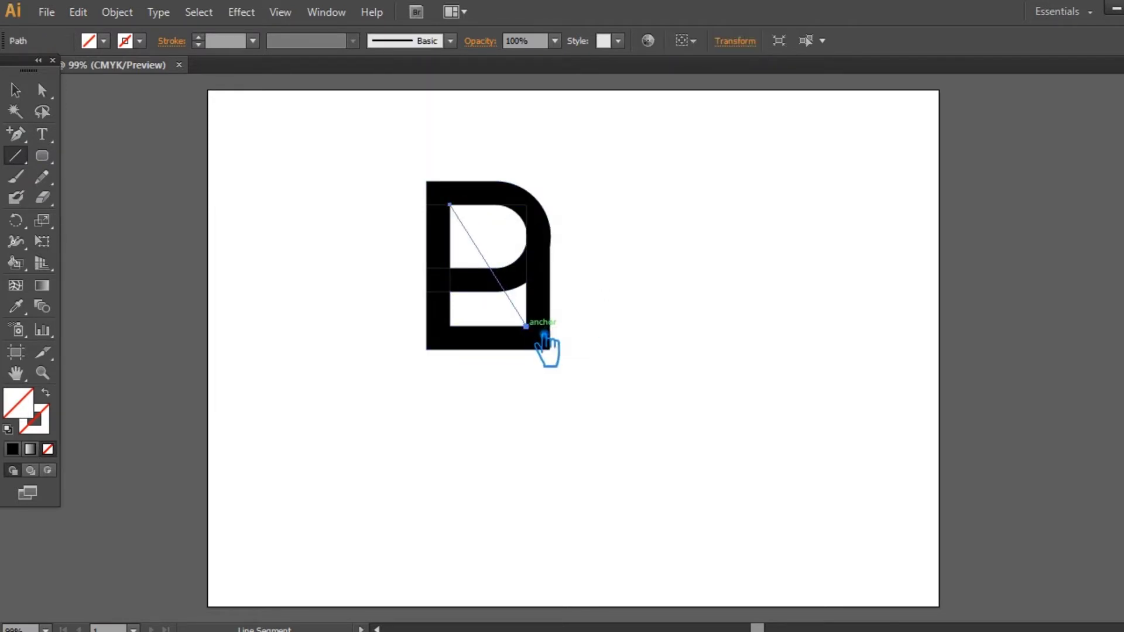
left_click(576, 351)
mouse_move(451, 206)
left_mouse_down()
mouse_move(524, 327)
mouse_move(543, 338)
mouse_move(525, 324)
left_mouse_up()
left_click_drag(544, 214, 615, 145)
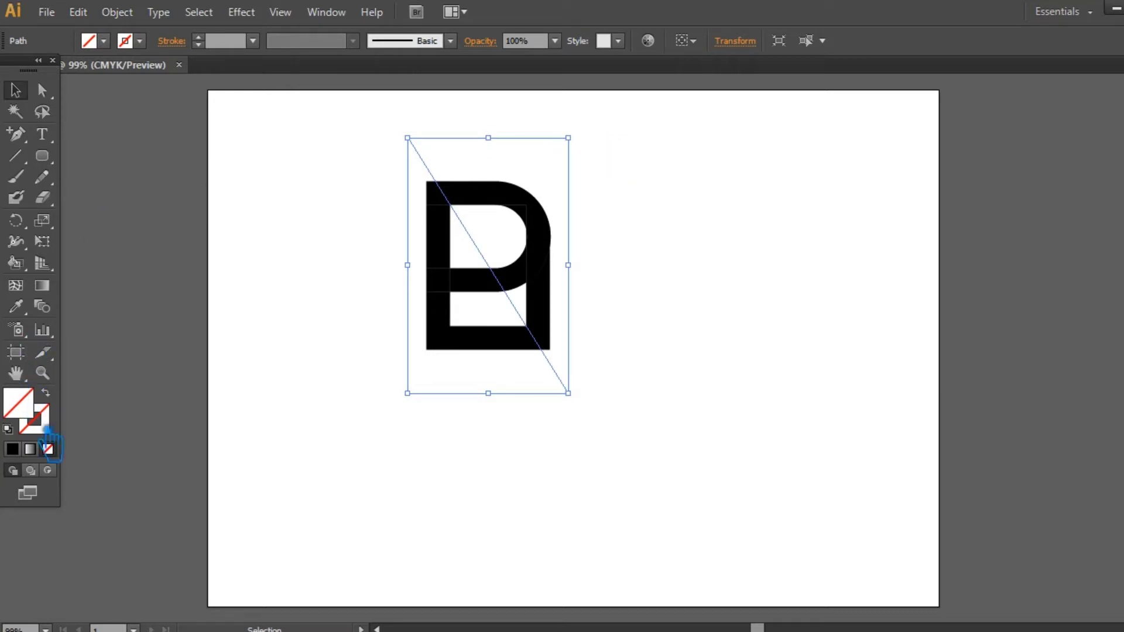
Step: Give the diagonal line a black stroke with a weight of 28 pt
left_click(13, 449)
left_click(46, 392)
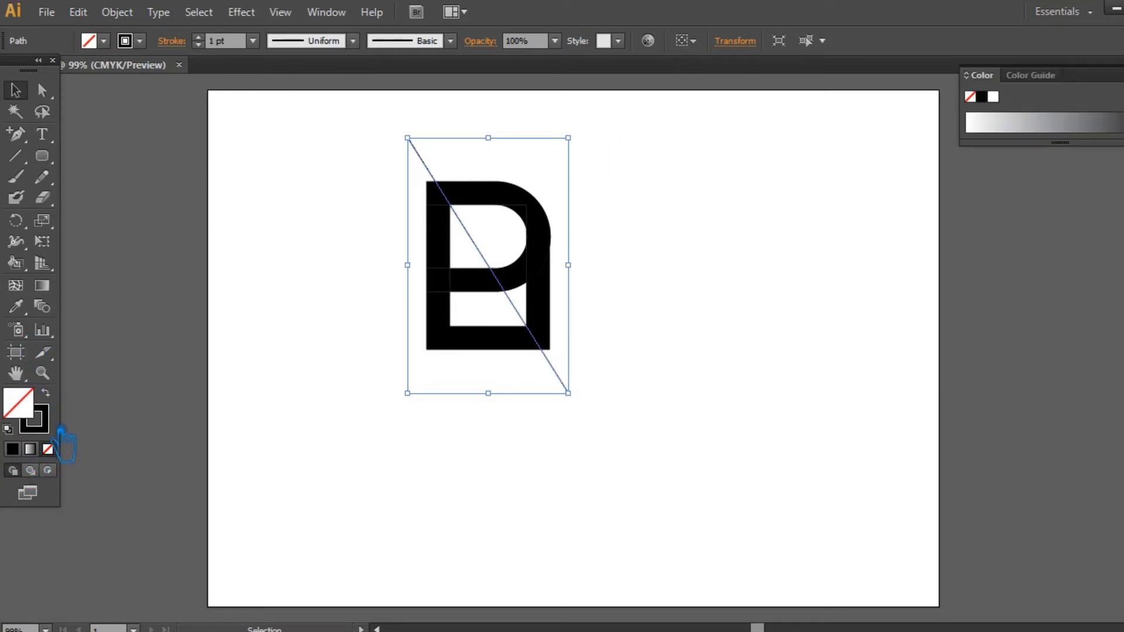
double_click(221, 41)
type("27")
key("Return")
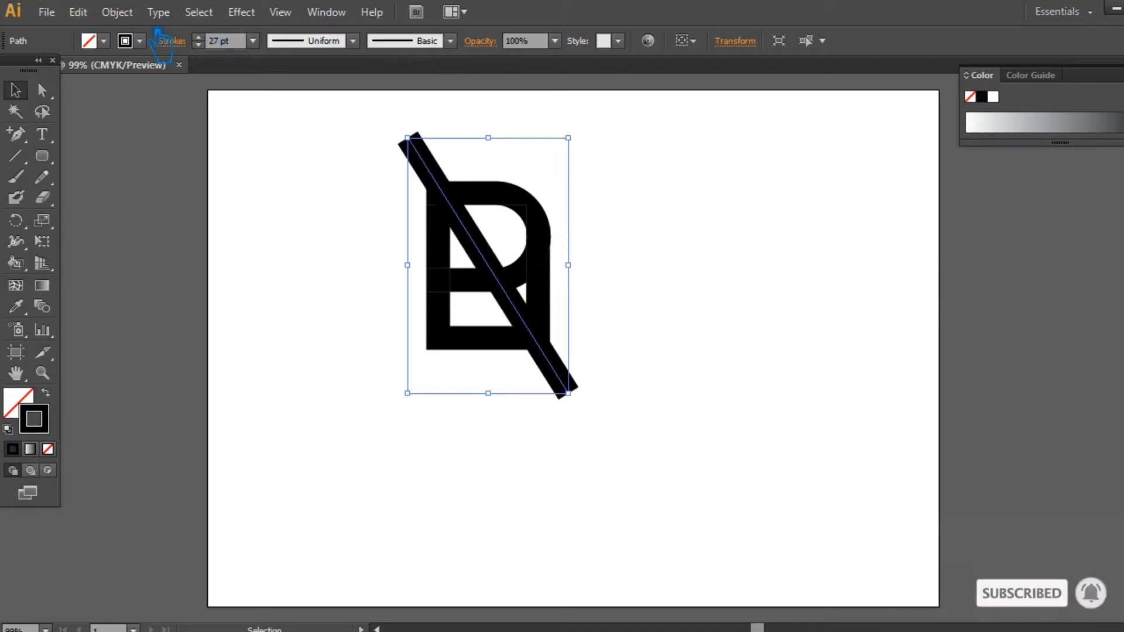
left_click(198, 37)
left_click(270, 143)
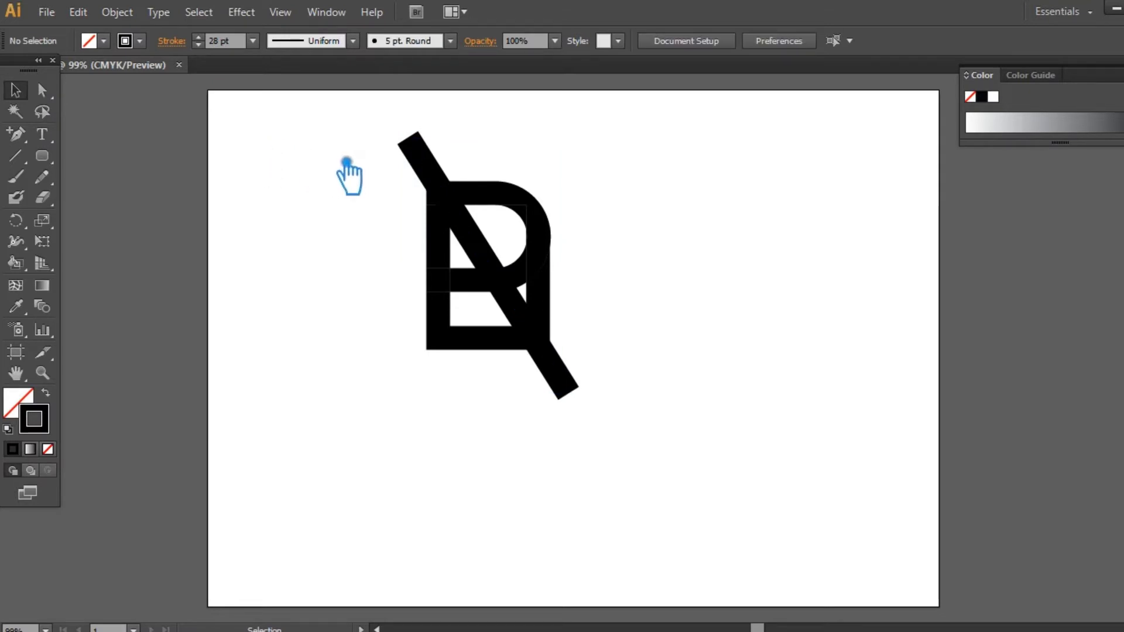
Step: Shift the diagonal line slightly right and move its lower endpoint left to make it steeper
left_click(436, 171)
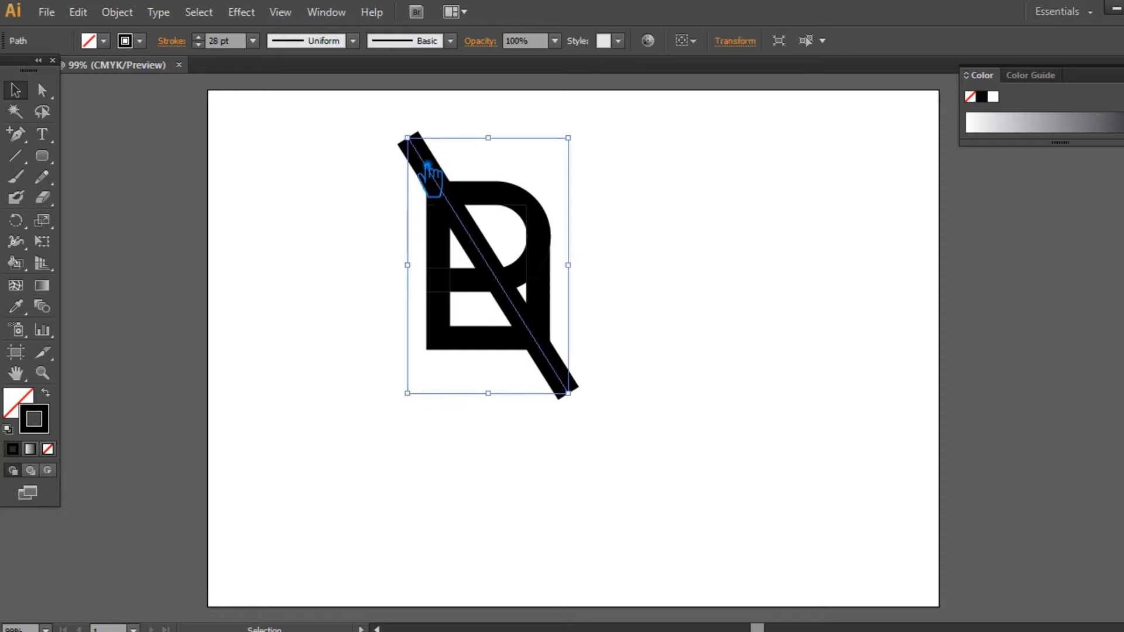
left_click_drag(459, 180, 475, 186)
key("a")
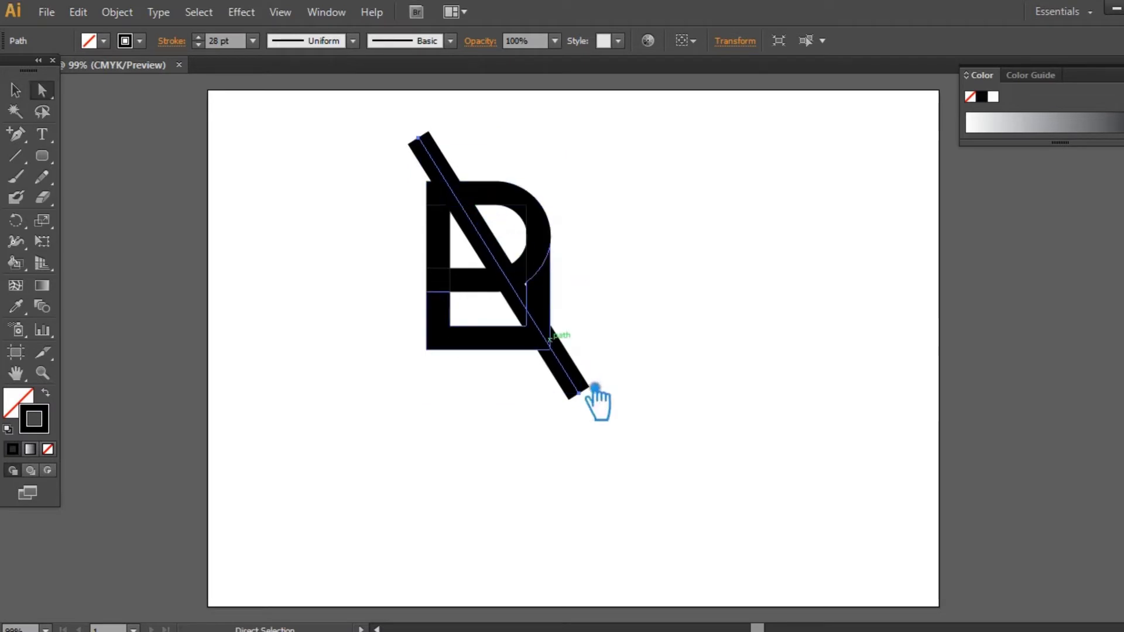
left_click_drag(665, 385, 614, 327)
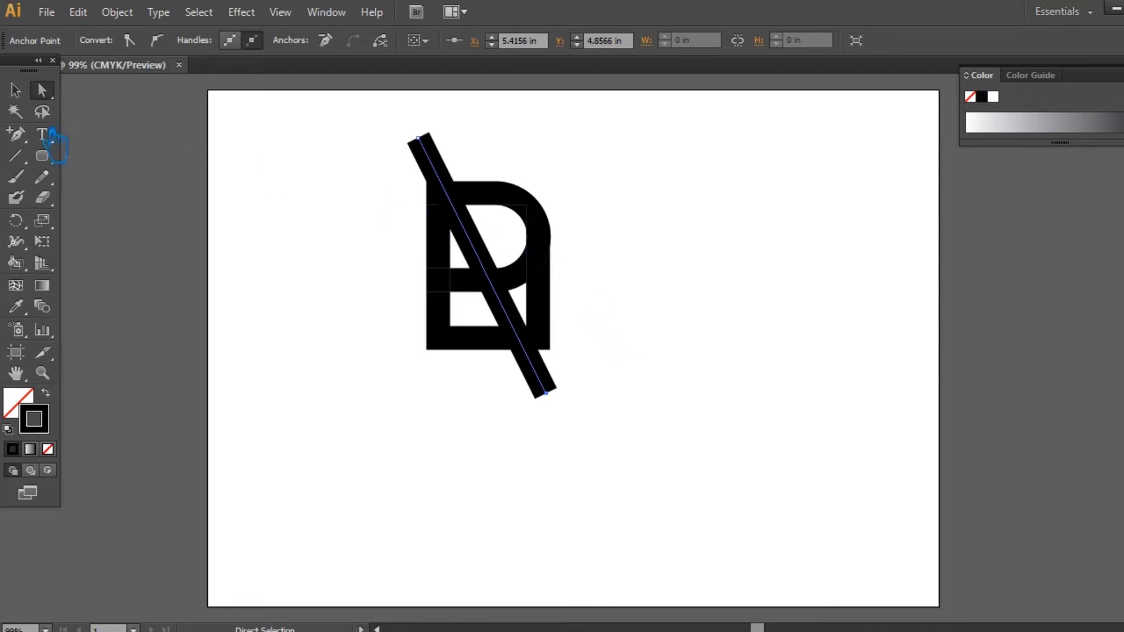
Step: Expand the diagonal line's stroke into a filled shape
left_click(19, 92)
left_click(409, 162)
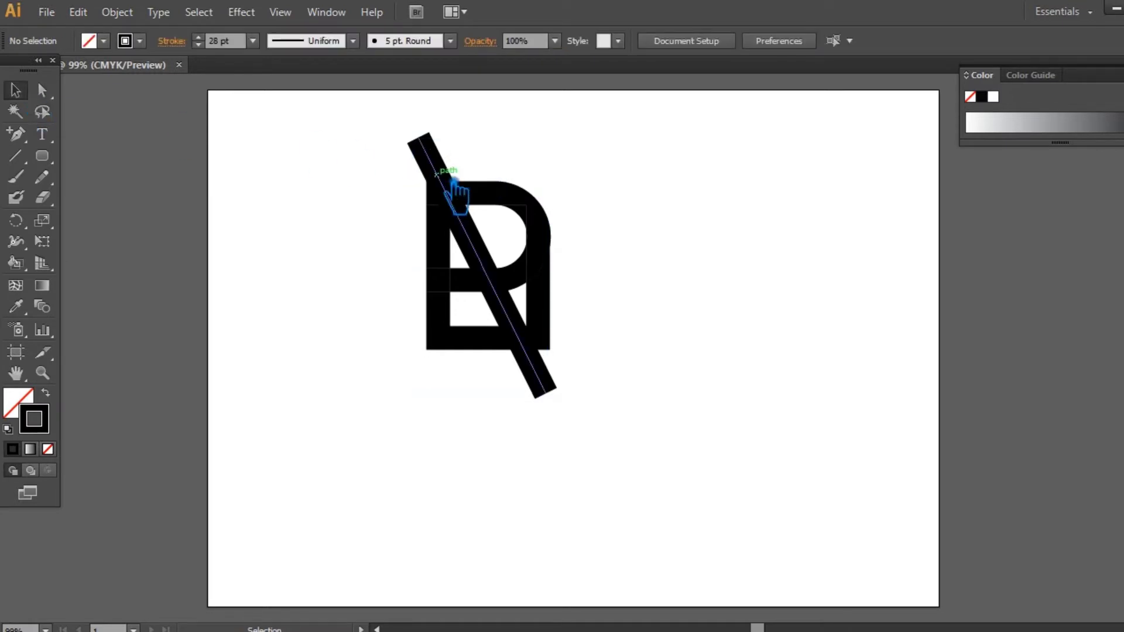
left_click(447, 178)
left_click(117, 11)
left_click(161, 202)
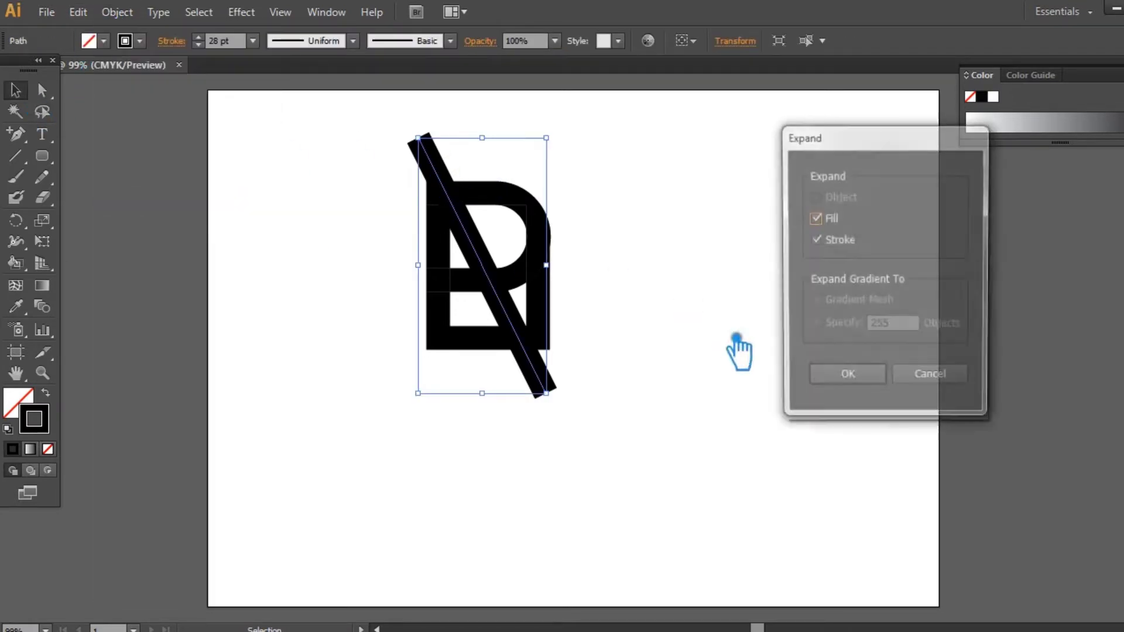
key("Return")
key("ctrl+z")
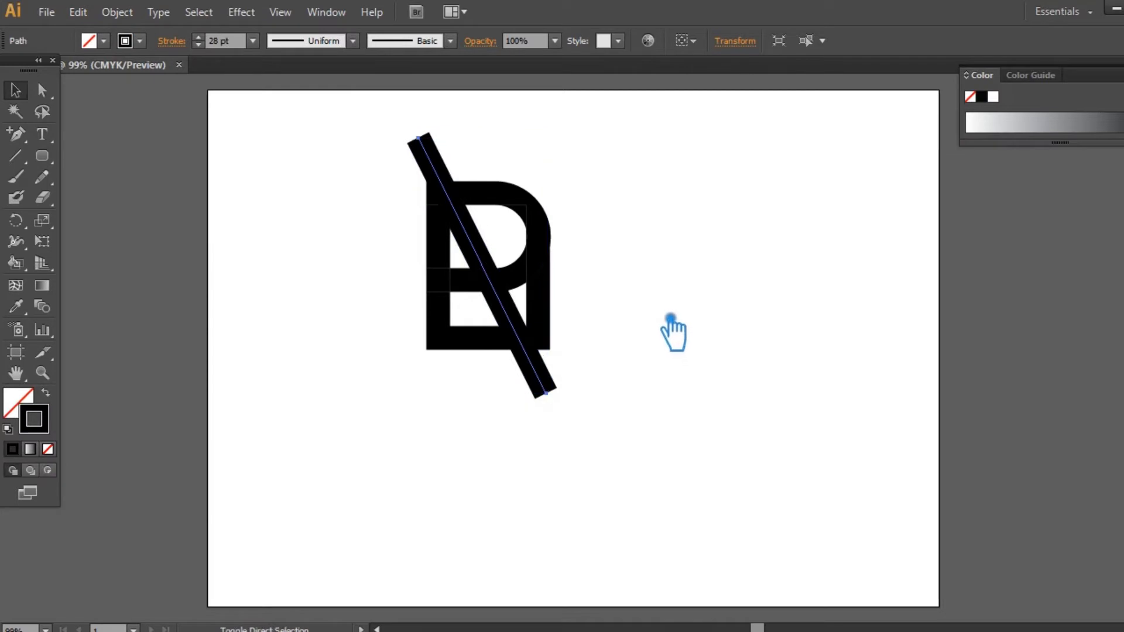
key("ctrl+shift+z")
Step: Delete the leftover unfilled piece to the left of the letter shape
left_click_drag(640, 406, 371, 163)
left_click_drag(229, 160, 366, 332)
key("Delete")
Step: Divide the letter shape and the diagonal bar with Pathfinder and ungroup the pieces
left_click_drag(611, 423, 381, 150)
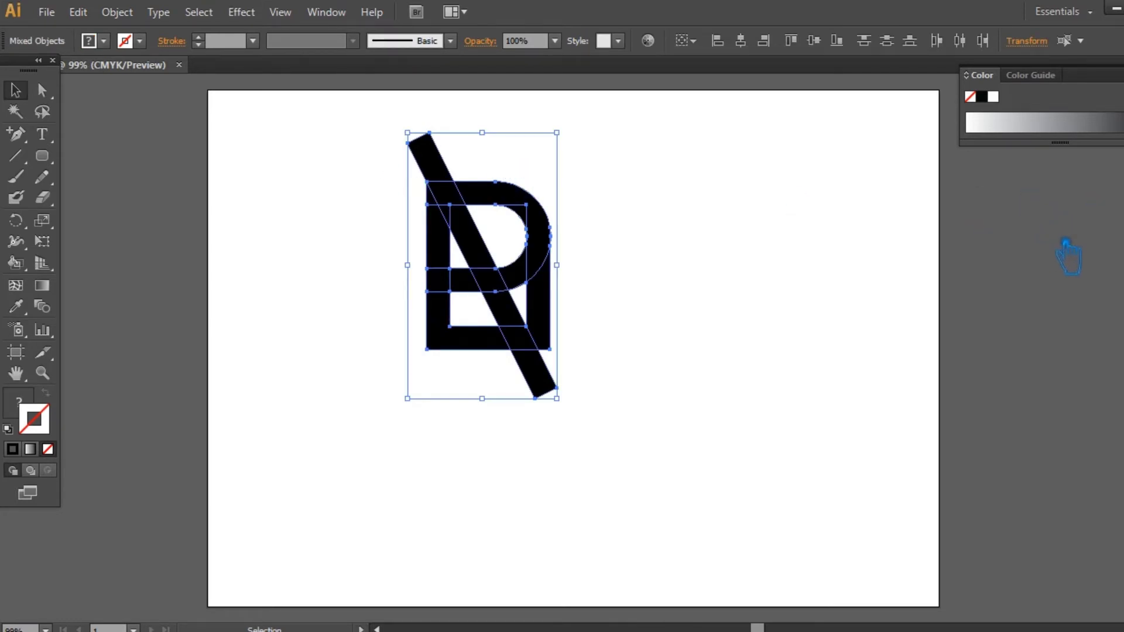
key("ctrl+shift+F9")
left_click(989, 510)
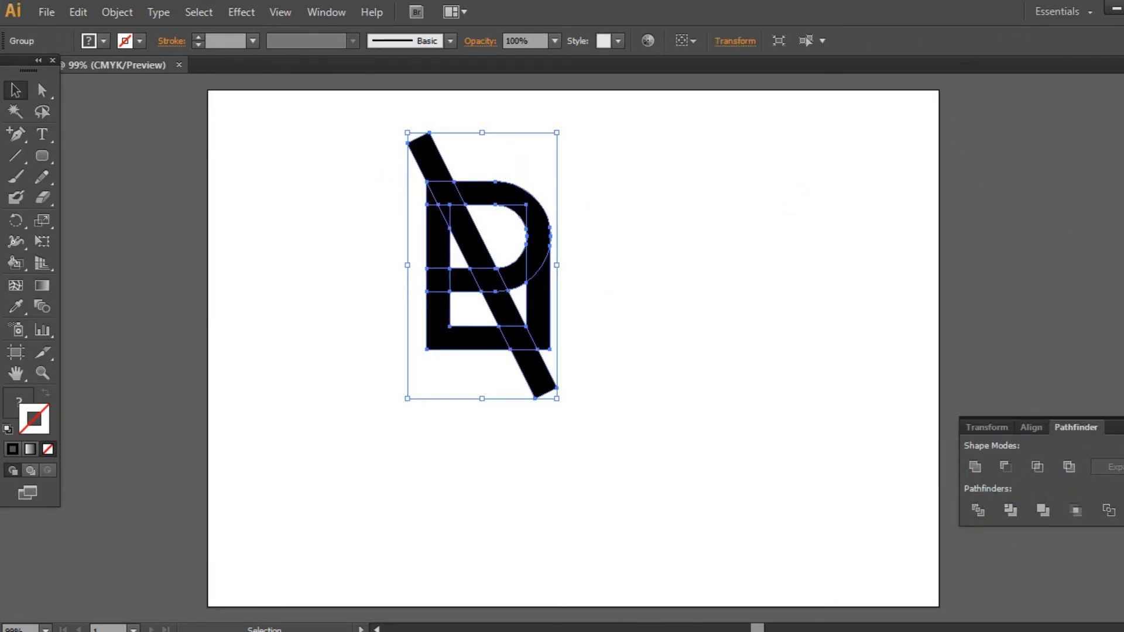
left_click(929, 371)
right_click(451, 170)
left_click(497, 253)
left_click(718, 179)
Step: Delete the diagonal bar's piece above the letter and the pieces inside the upper bowl
left_click(454, 166)
key("Delete")
left_click(488, 243)
key("Delete")
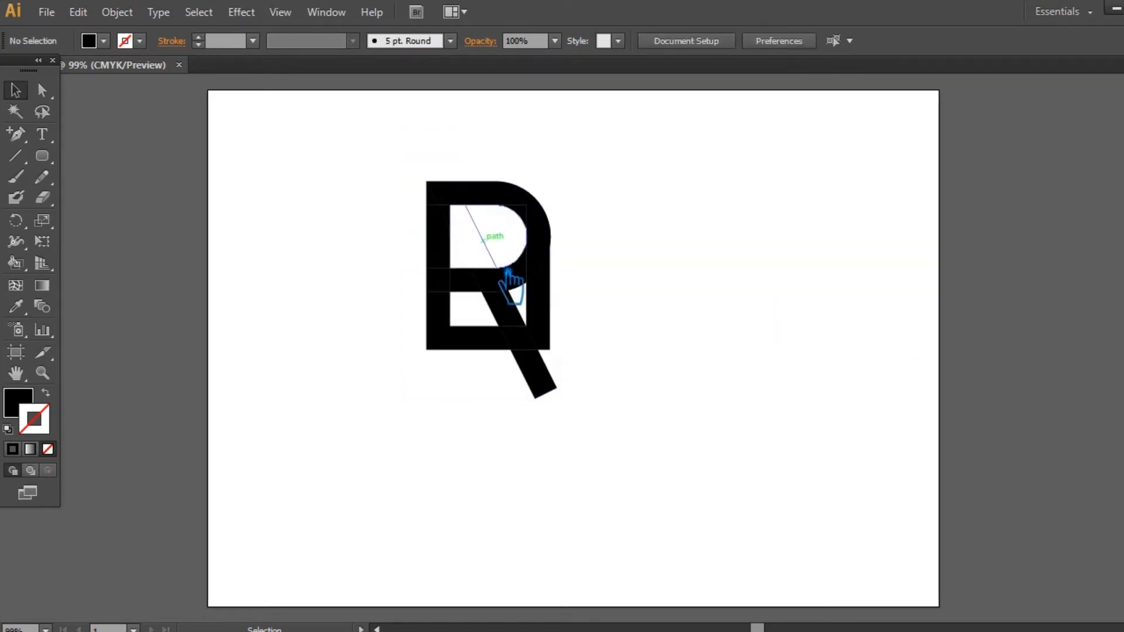
left_click(491, 249)
key("Delete")
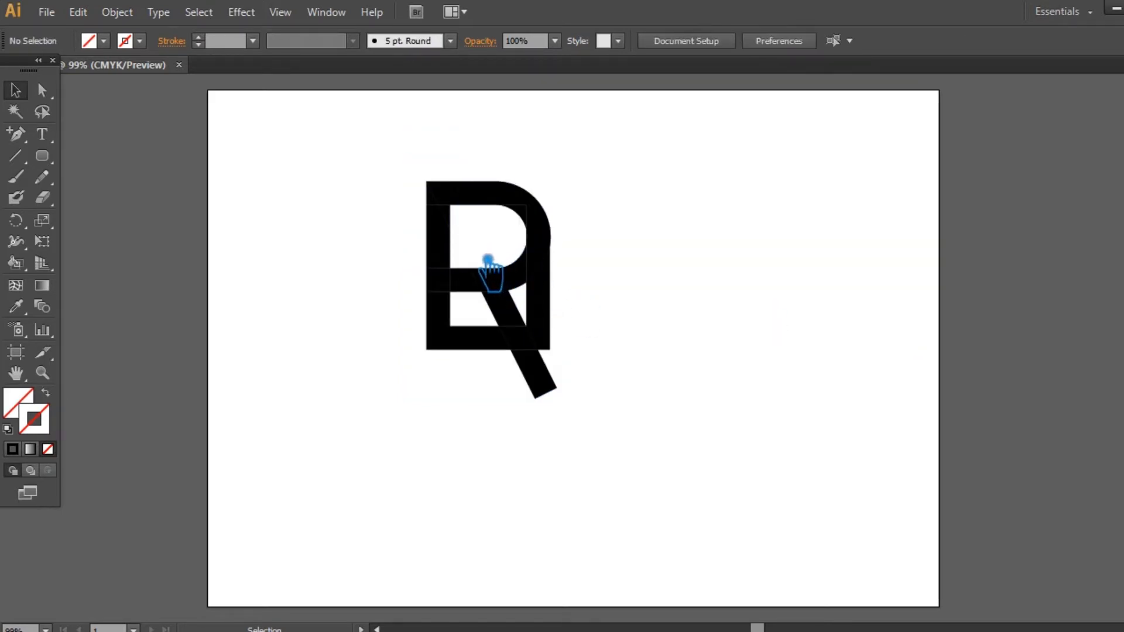
Step: Delete the lower right vertical bar and the end of the diagonal leg below the baseline
left_click(554, 309)
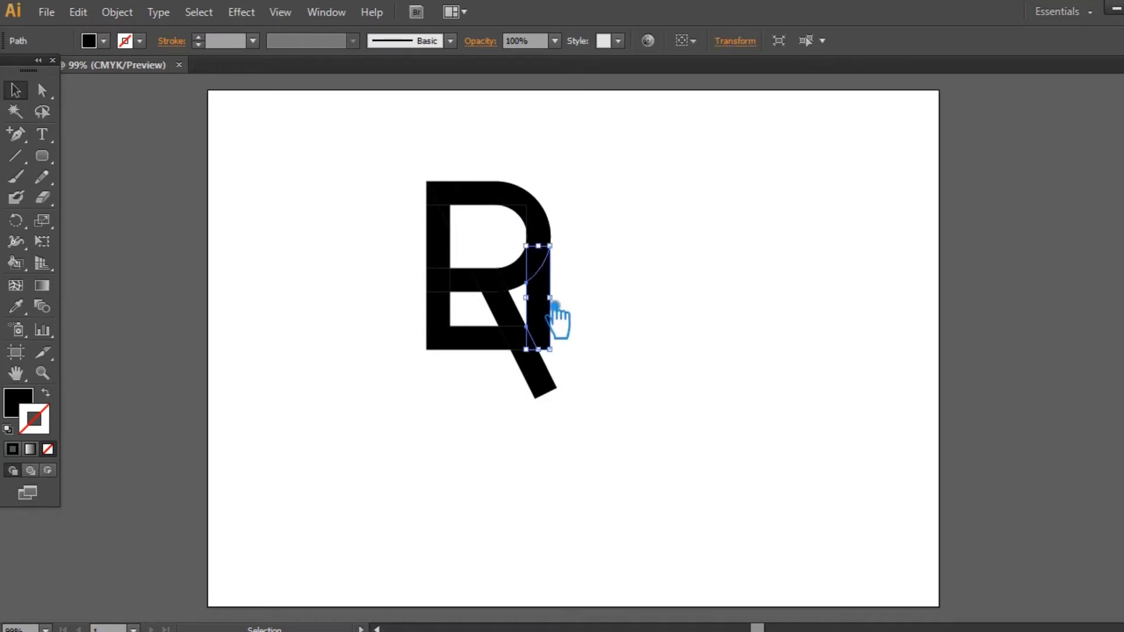
key("Delete")
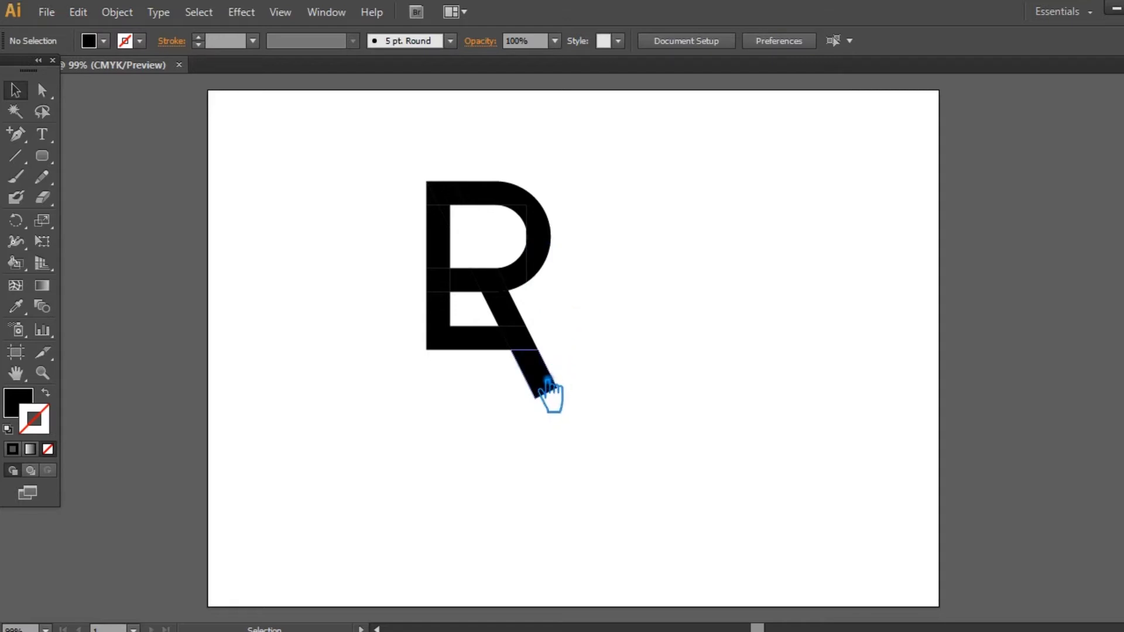
left_click(549, 385)
key("Delete")
left_click(532, 344)
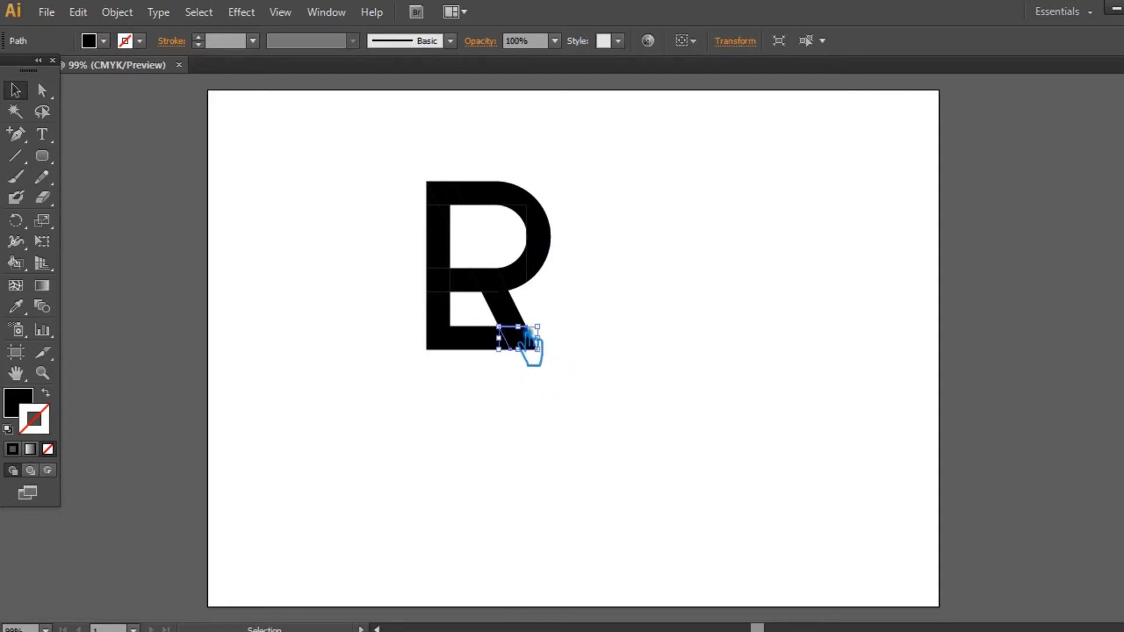
left_click(519, 318, "shift")
left_click(638, 354)
left_click_drag(387, 139, 447, 355)
left_click(403, 354)
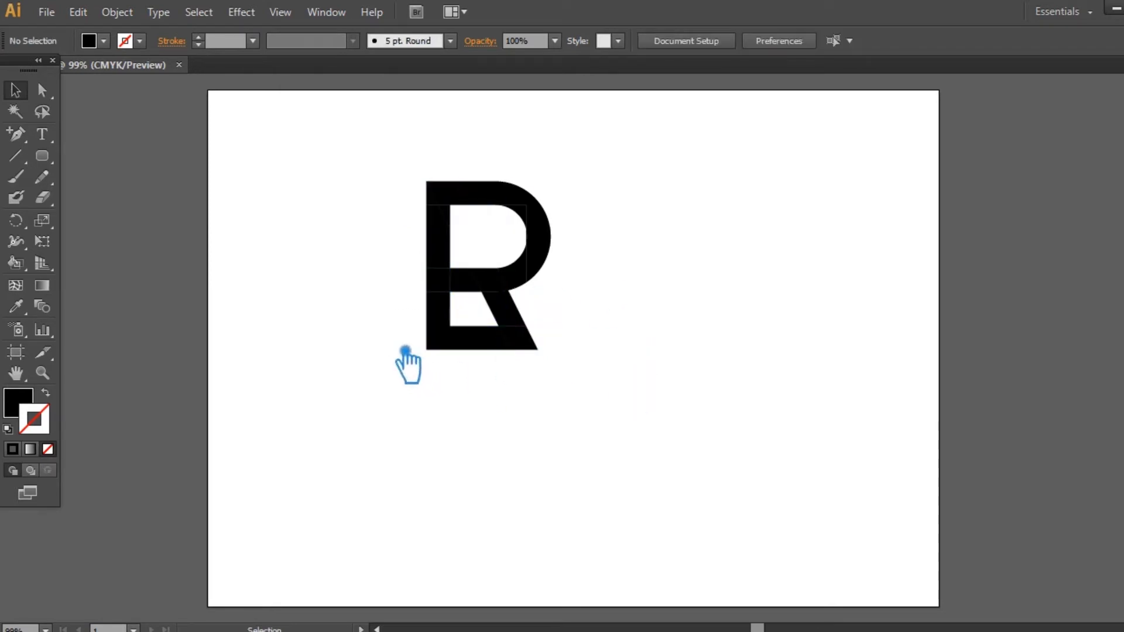
Step: Unite the top, middle and lower pieces of the diagonal band with Pathfinder, and ungroup the result
left_click(479, 202)
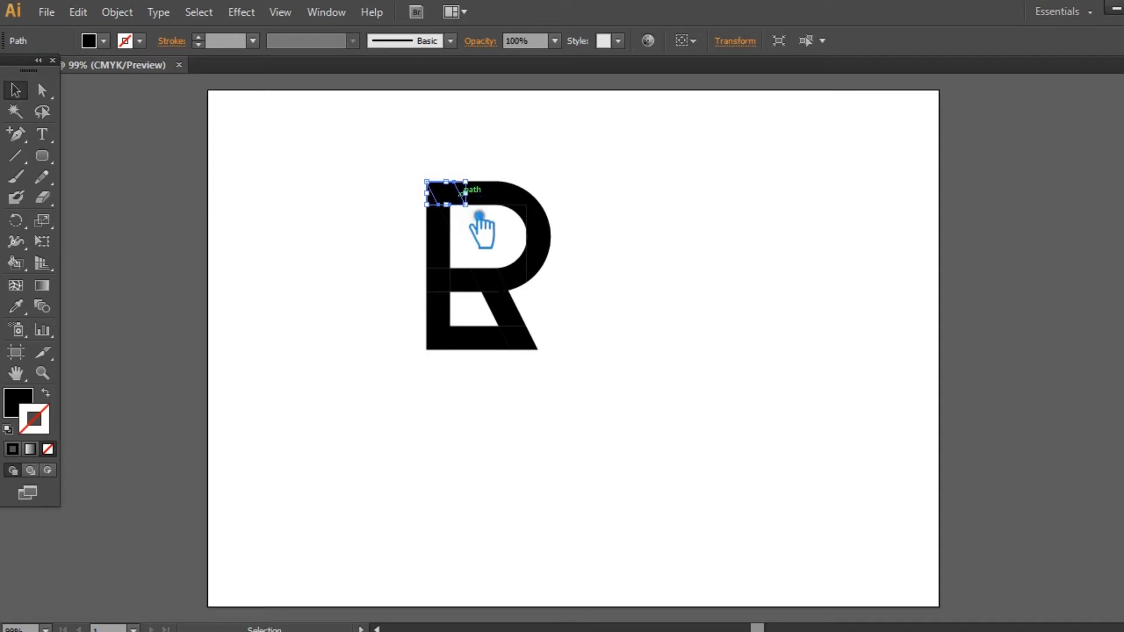
left_click(502, 299, "shift")
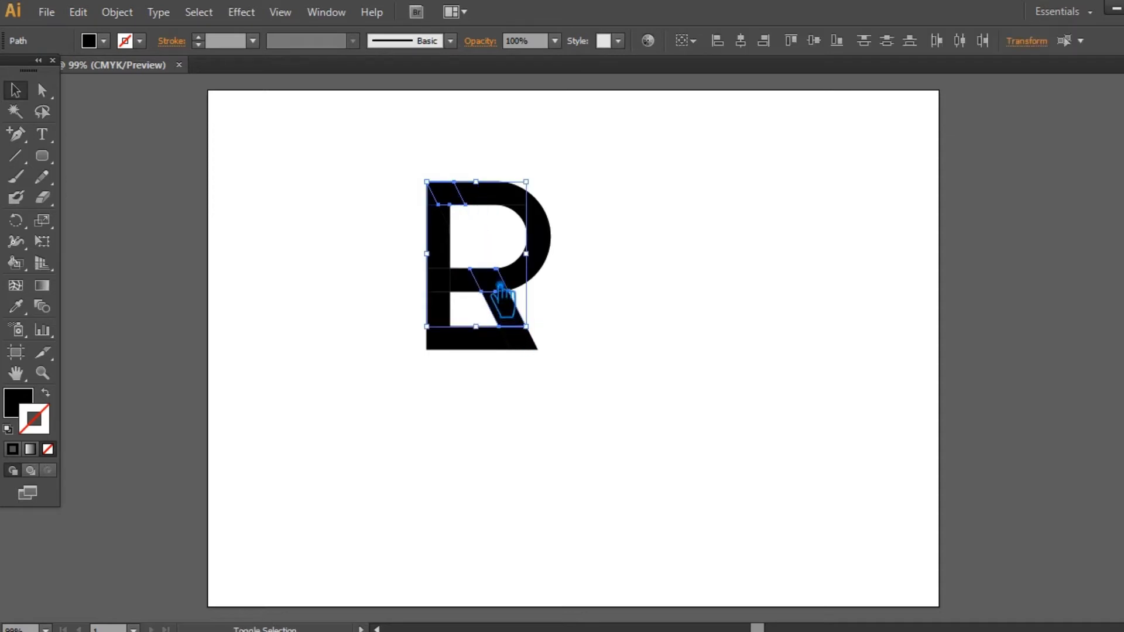
left_click(532, 348, "shift")
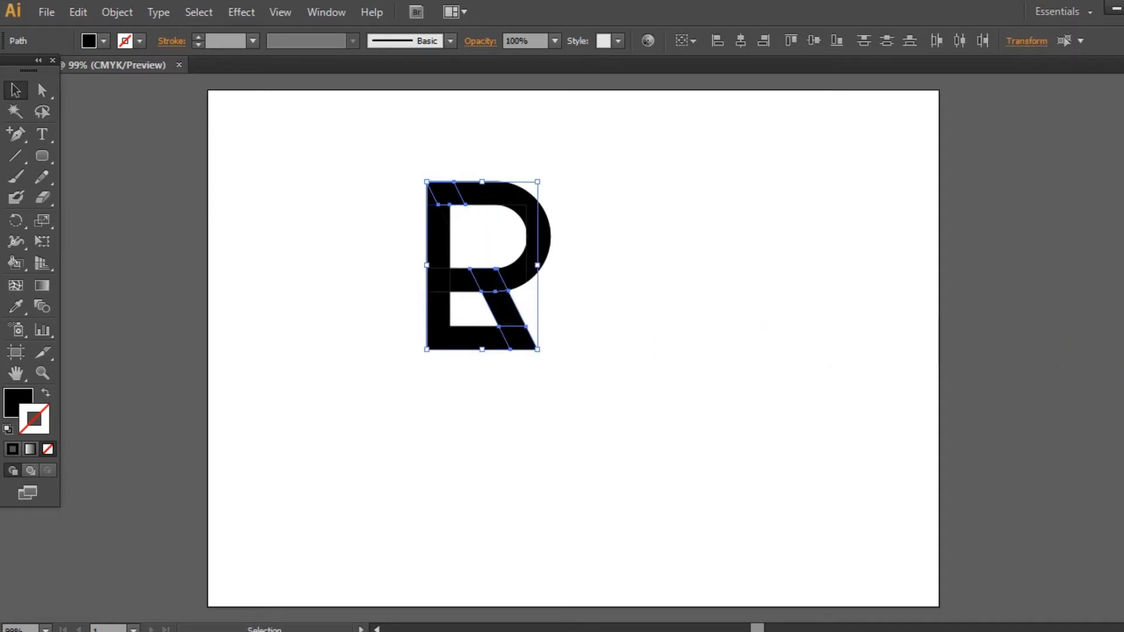
left_click(1122, 427)
left_click(973, 467)
left_click(592, 306)
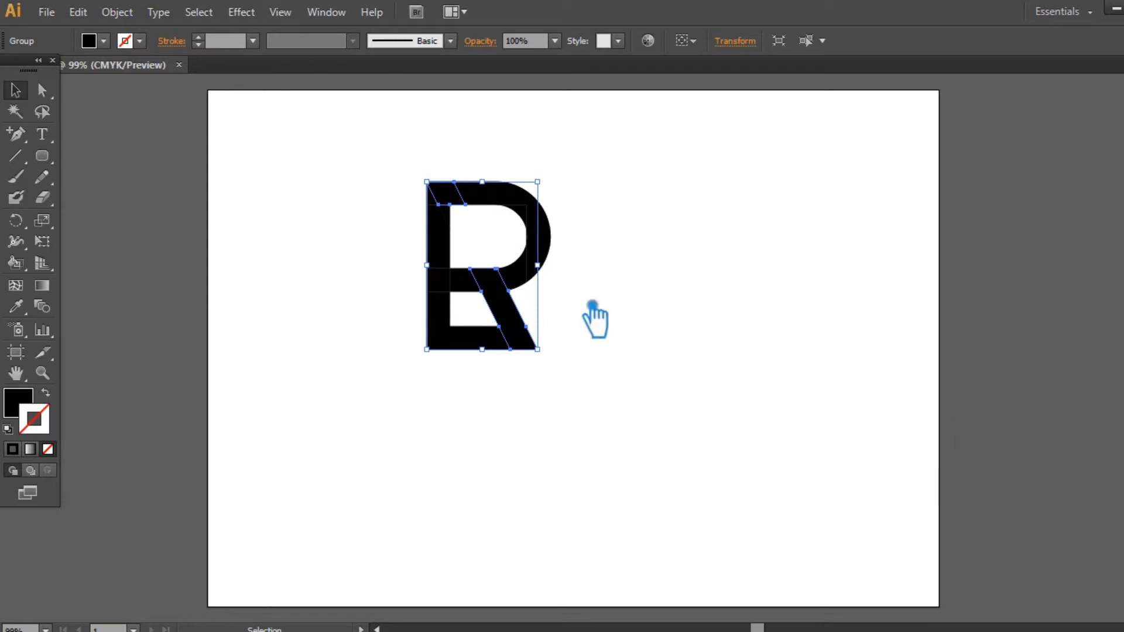
left_click(642, 257)
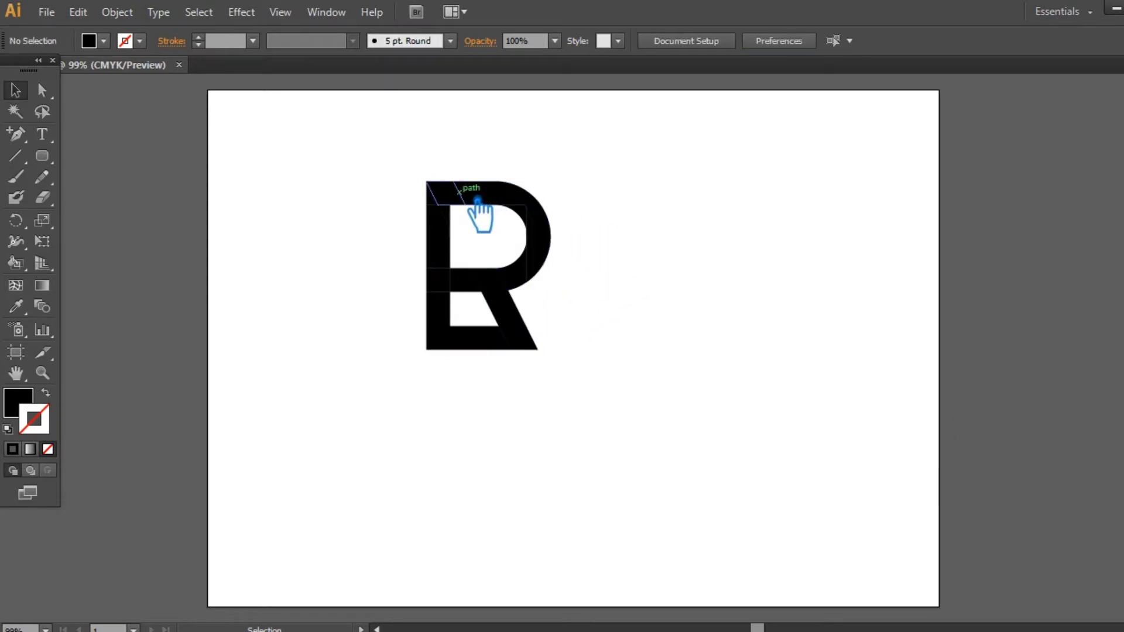
left_click(497, 200)
left_click(578, 195)
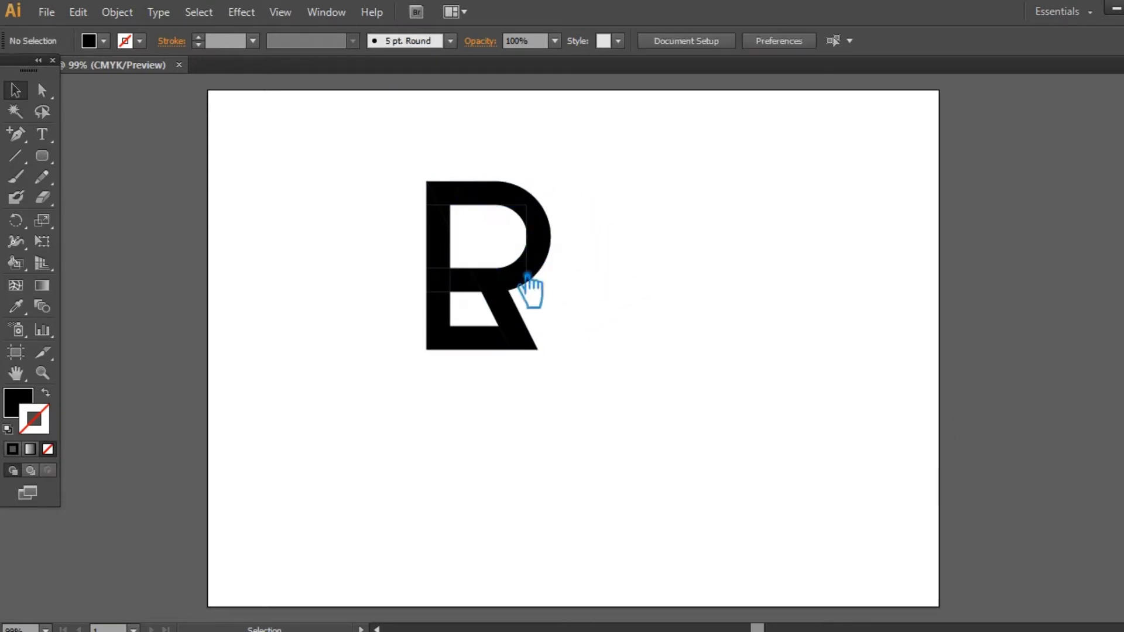
right_click(497, 291)
left_click(574, 394)
Step: Unite the rounded bowl pieces and the diagonal leg into one shape with Pathfinder
left_click_drag(589, 295, 510, 157)
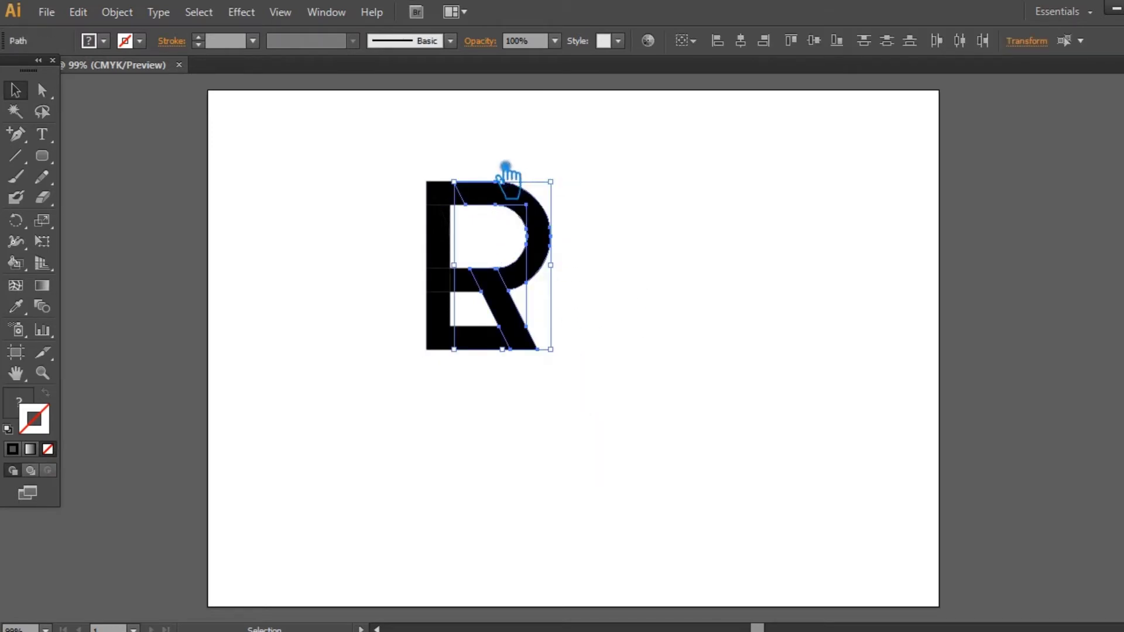
key("ctrl+shift+F9")
left_click(988, 472)
left_click(761, 375)
left_click(543, 309)
left_click(595, 346)
left_click_drag(606, 387, 523, 140)
left_click(481, 337)
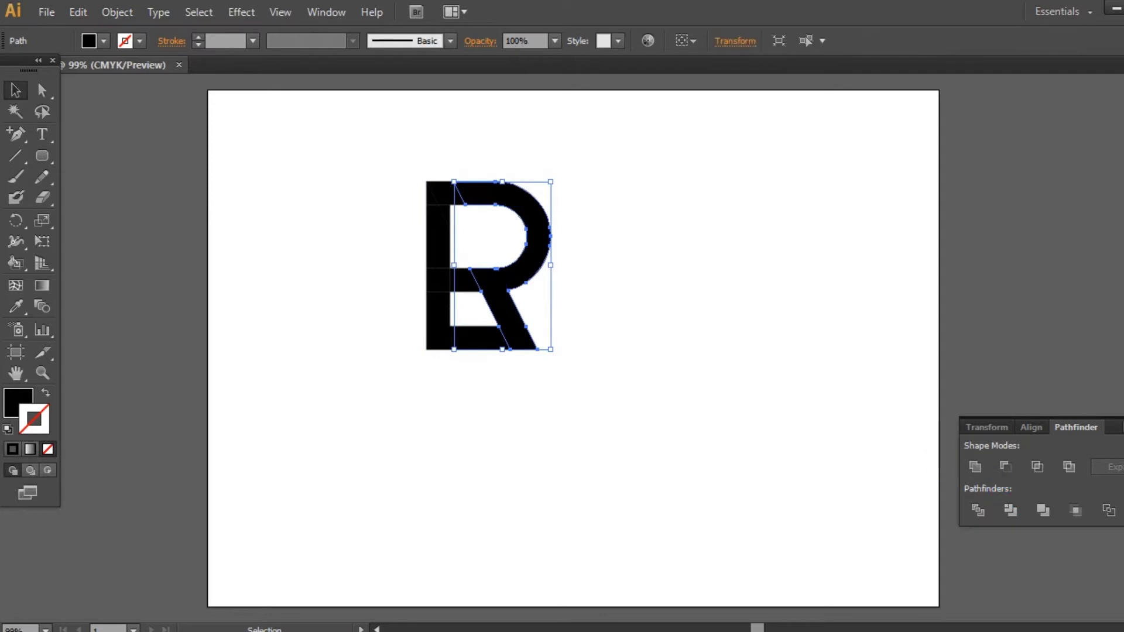
left_click(815, 378)
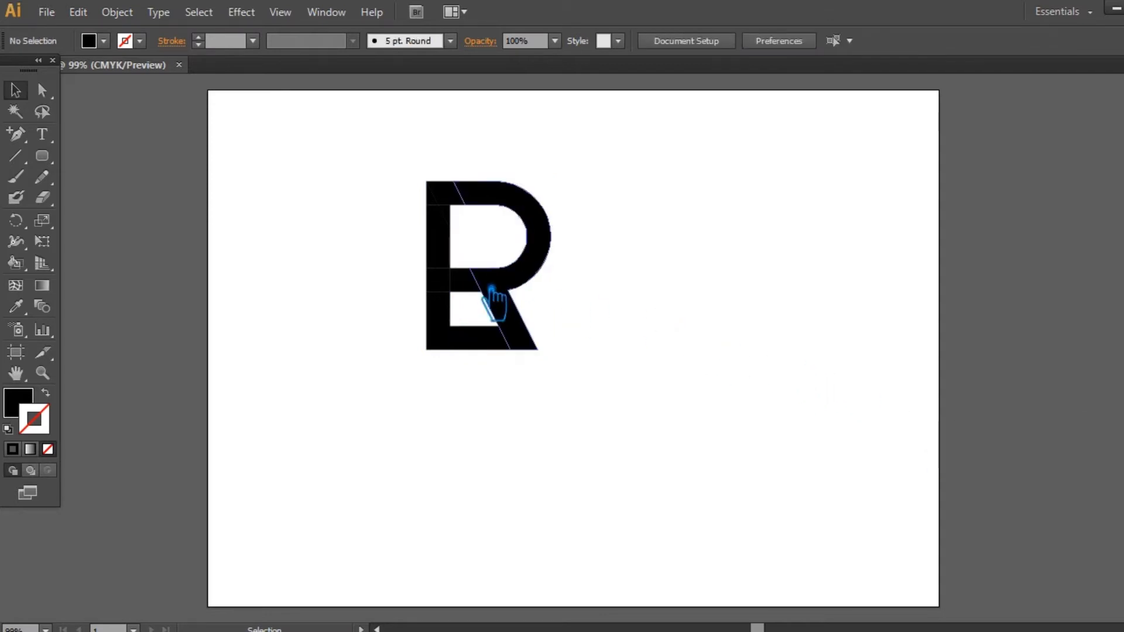
Step: Delete the remaining middle crossbar piece and move the bowl-and-leg shape horizontally away from the stem, leaving narrow diagonal gaps
left_click(471, 281)
key("Delete")
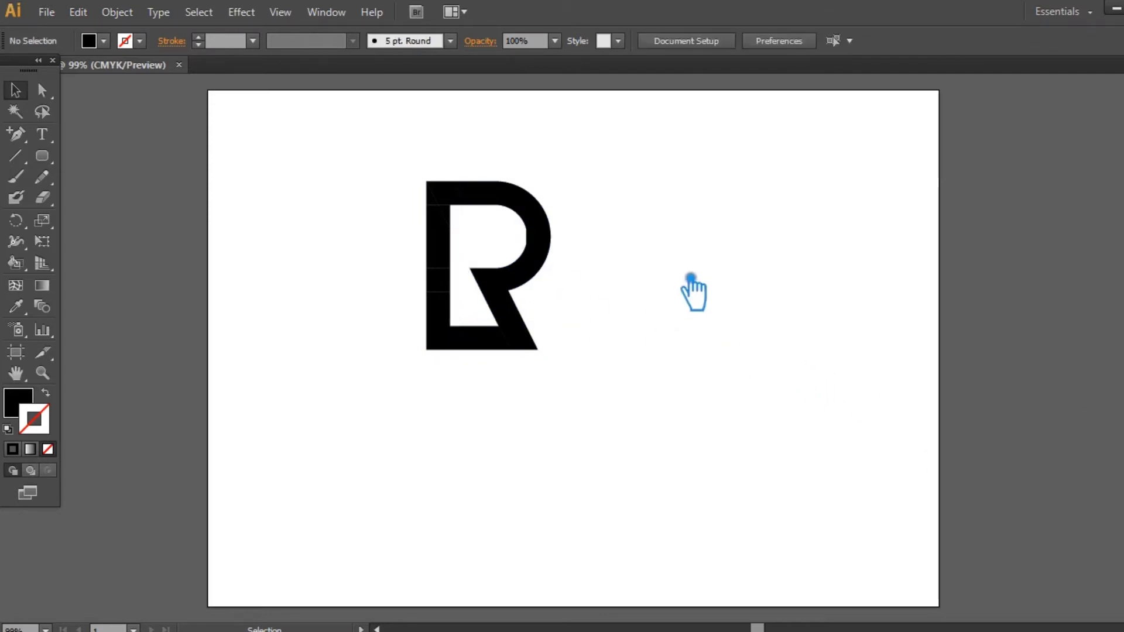
left_click(537, 285)
left_click_drag(536, 286, 547, 277)
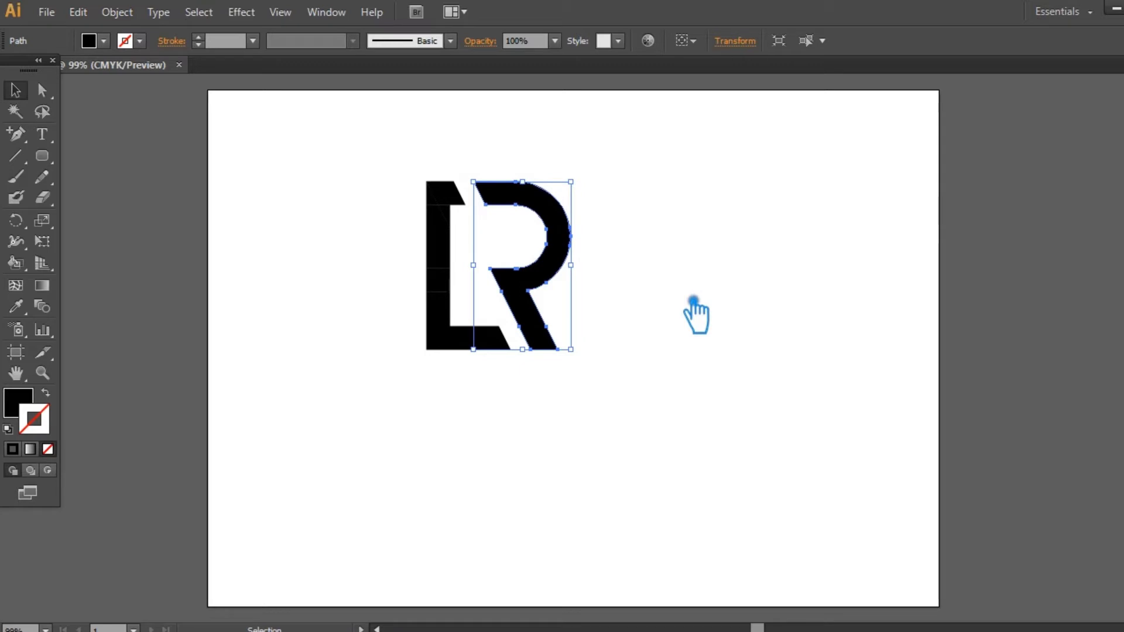
Step: Delete the leftover unfilled piece in the opening between the stem and the diagonal leg
left_click_drag(399, 147, 479, 402)
left_click(495, 310)
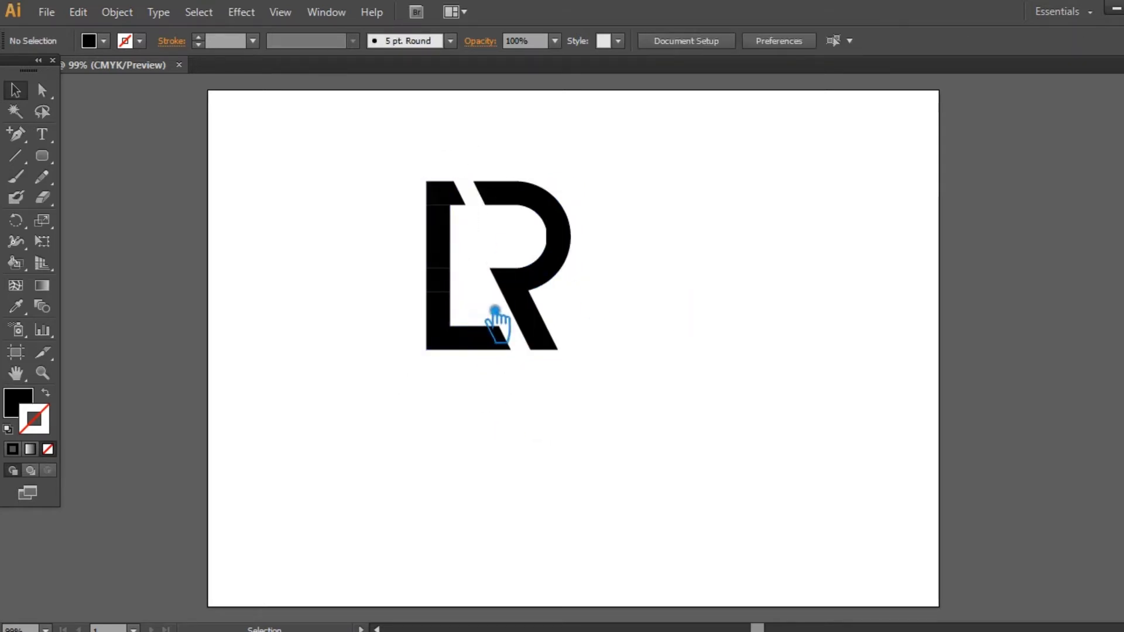
left_click(485, 298)
key("Delete")
Step: Select all the logo pieces and unite them with Pathfinder to merge the fragments of the stem
left_click_drag(612, 426, 383, 164)
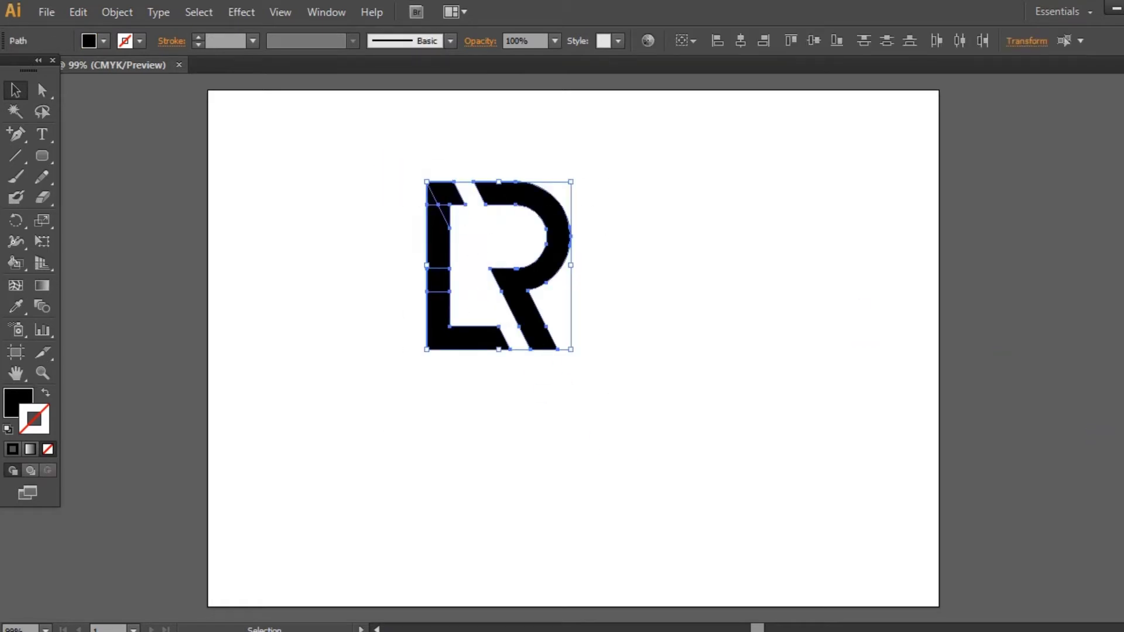
key("ctrl+shift+F9")
left_click(976, 468)
left_click(854, 387)
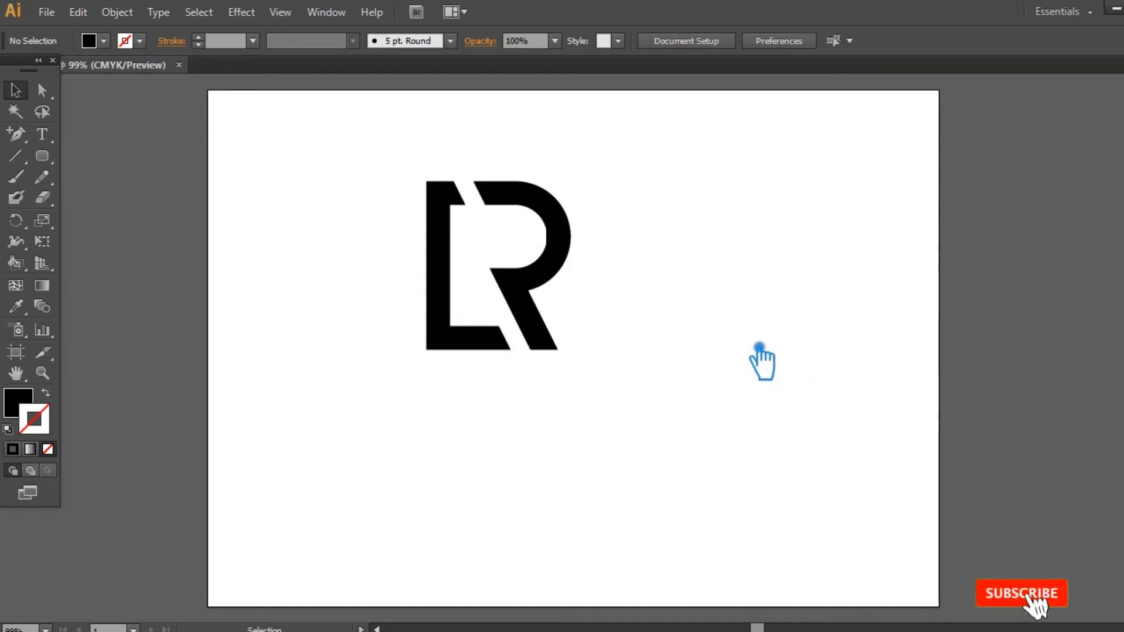
Step: Ungroup the united logo into separate stem and bowl-and-leg shapes
left_click_drag(16, 134, 87, 130)
key("v")
left_click(559, 223)
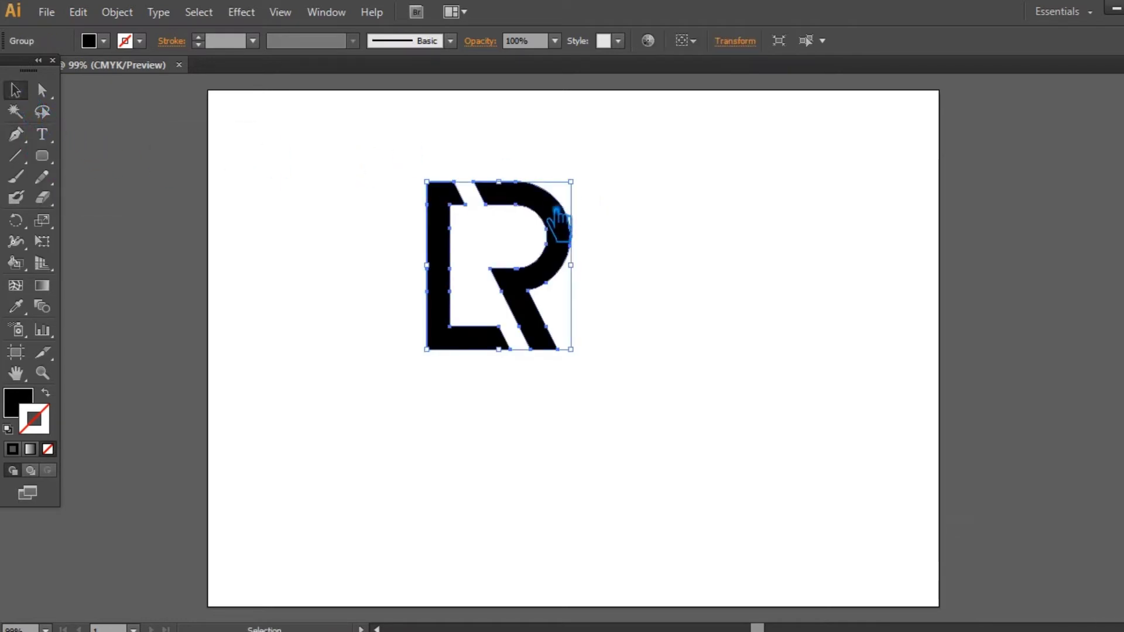
right_click(518, 198)
left_click(600, 302)
left_click(600, 301)
Step: Add an anchor point on the bowl shape's top edge and pull its upper left corner into a spike at about X 3.91 in, Y 0.63 in
left_click(547, 216)
left_click(16, 134)
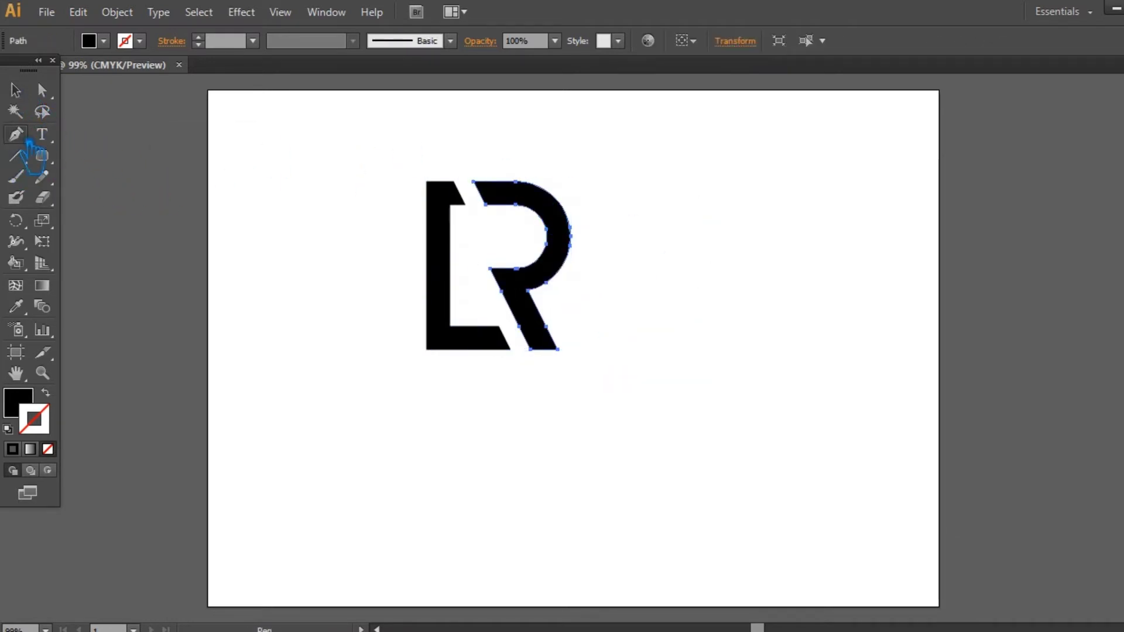
left_click(506, 184)
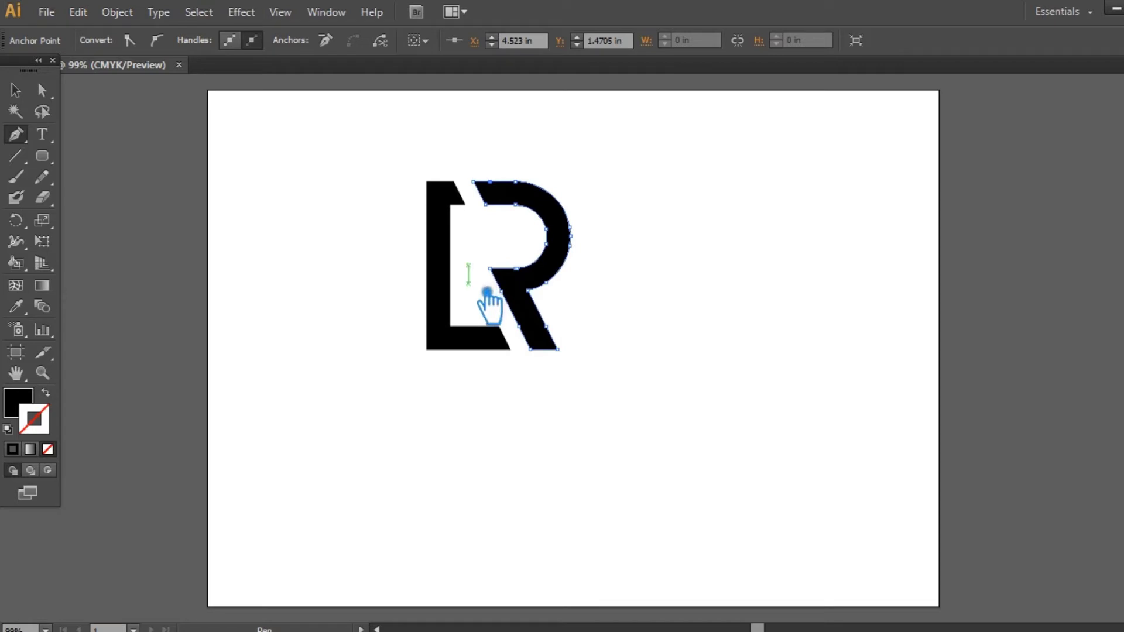
key("a")
left_click(488, 182)
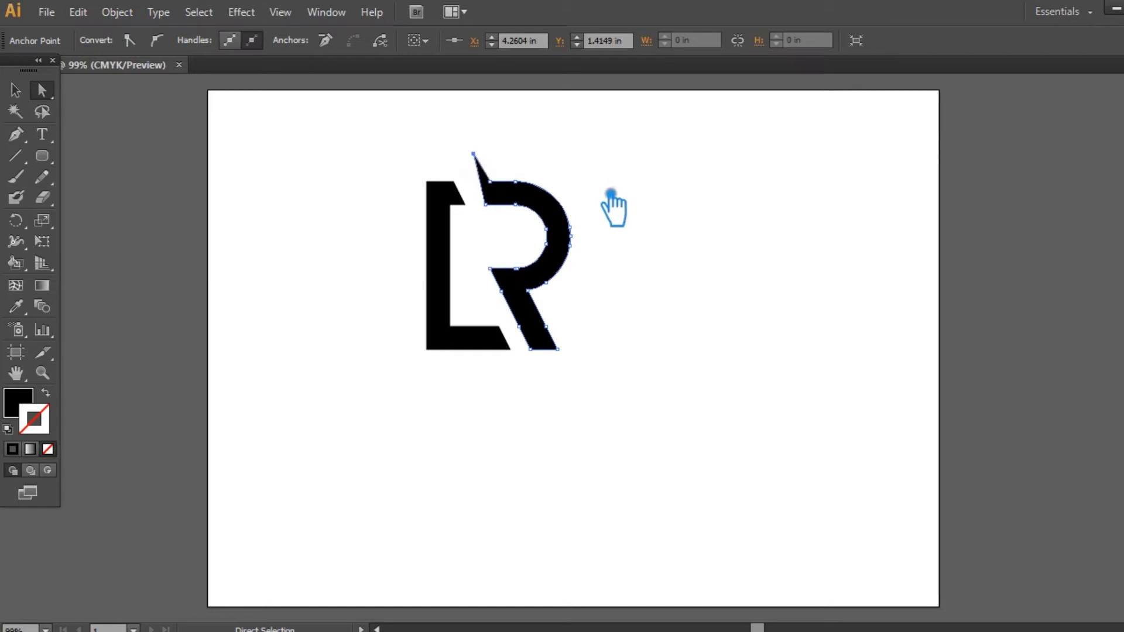
left_click_drag(492, 164, 467, 139)
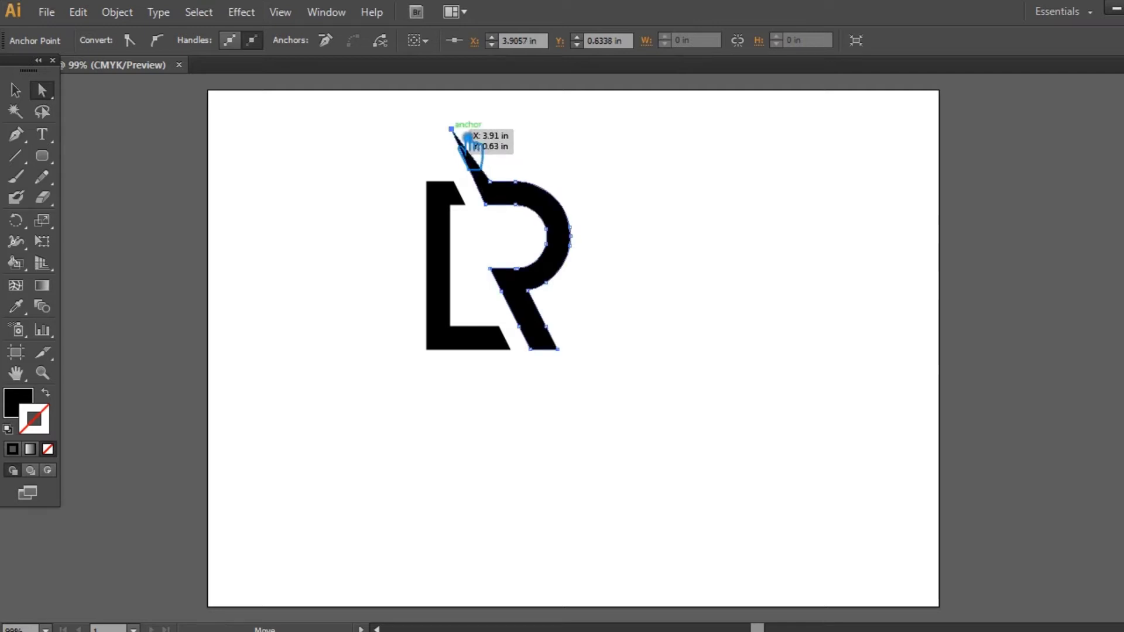
left_click(542, 153)
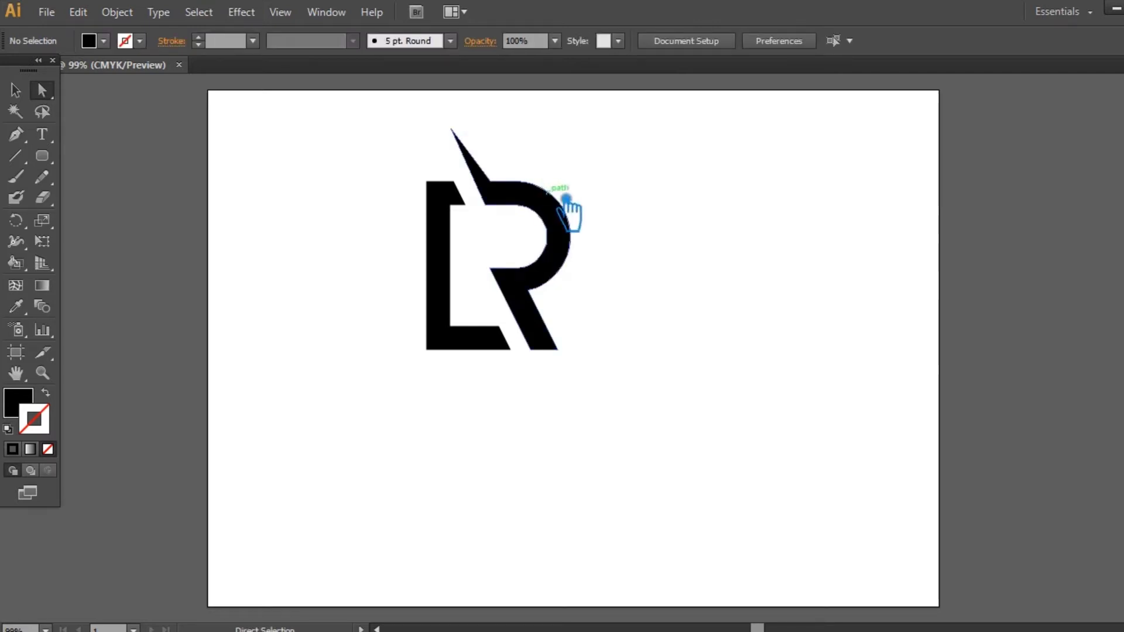
Step: Add an anchor on the stem shape's bottom edge and pull its lower right corner into a spike at about X 5.22 in, Y 4.88 in
left_click(502, 345)
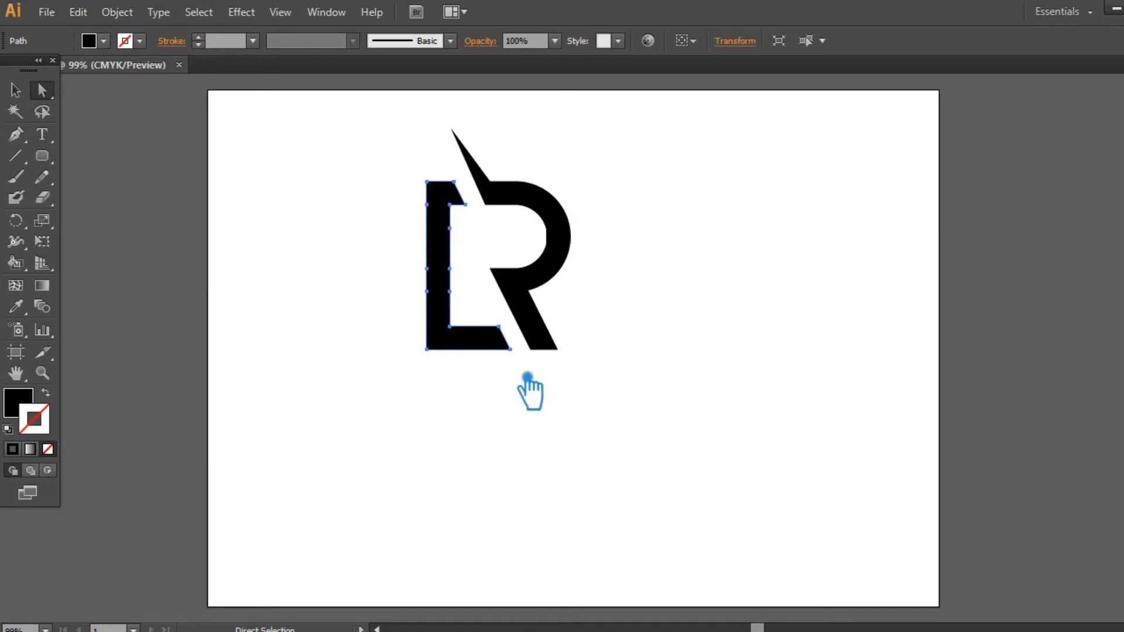
key("plus")
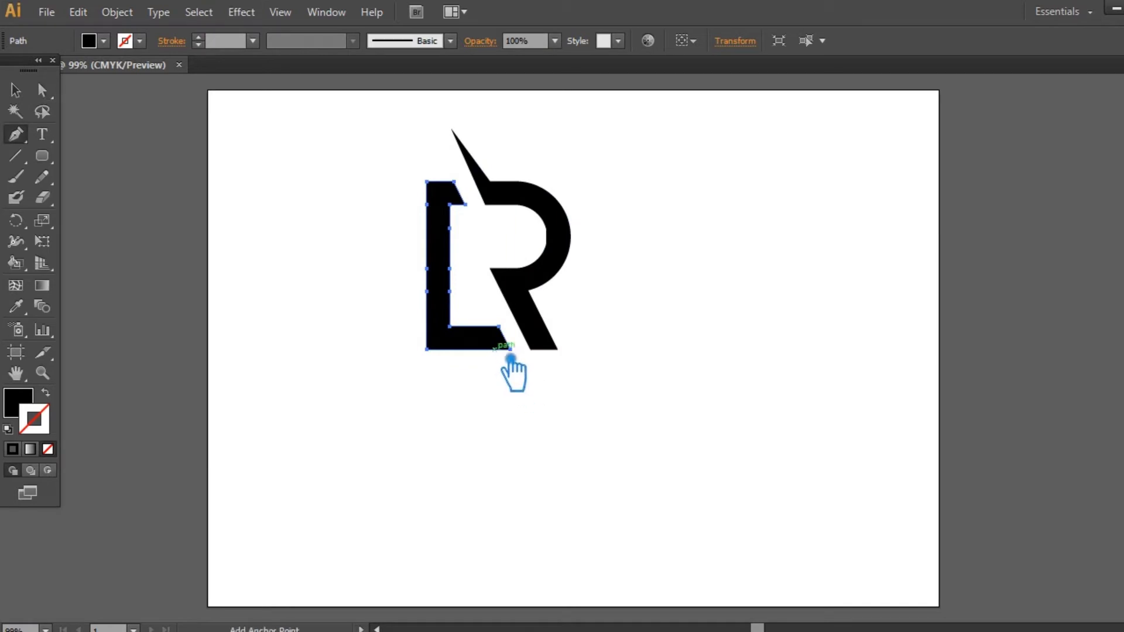
left_click(493, 349)
key("a")
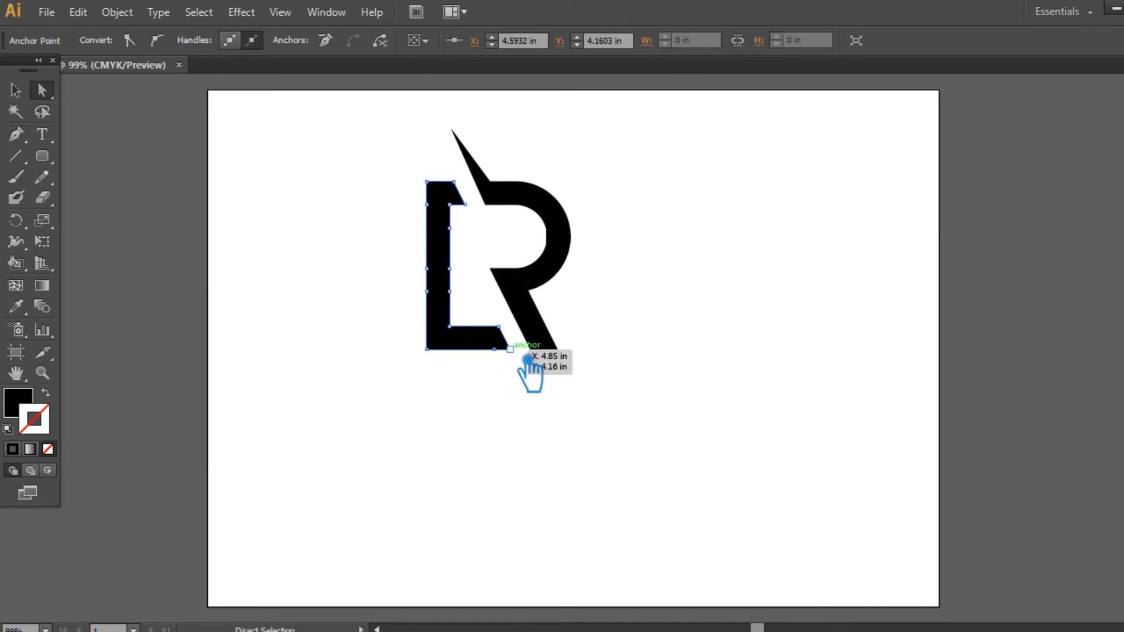
left_click_drag(541, 386, 549, 404)
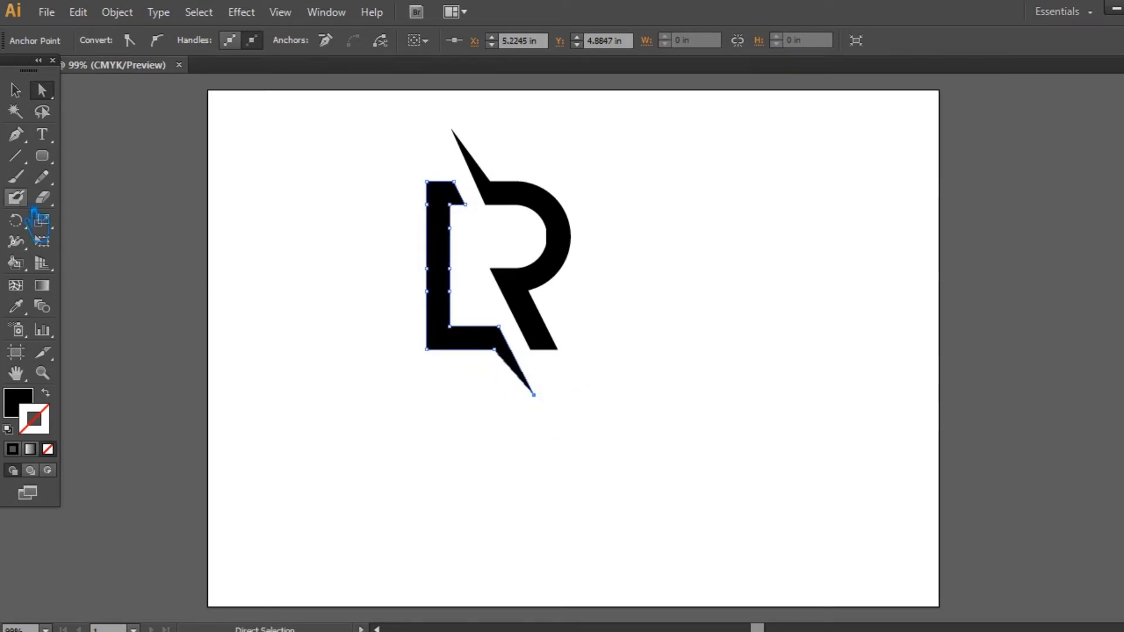
Step: Delete the redundant anchor points along the straight vertical edges of the stem shape
left_click(422, 258)
left_click(449, 275)
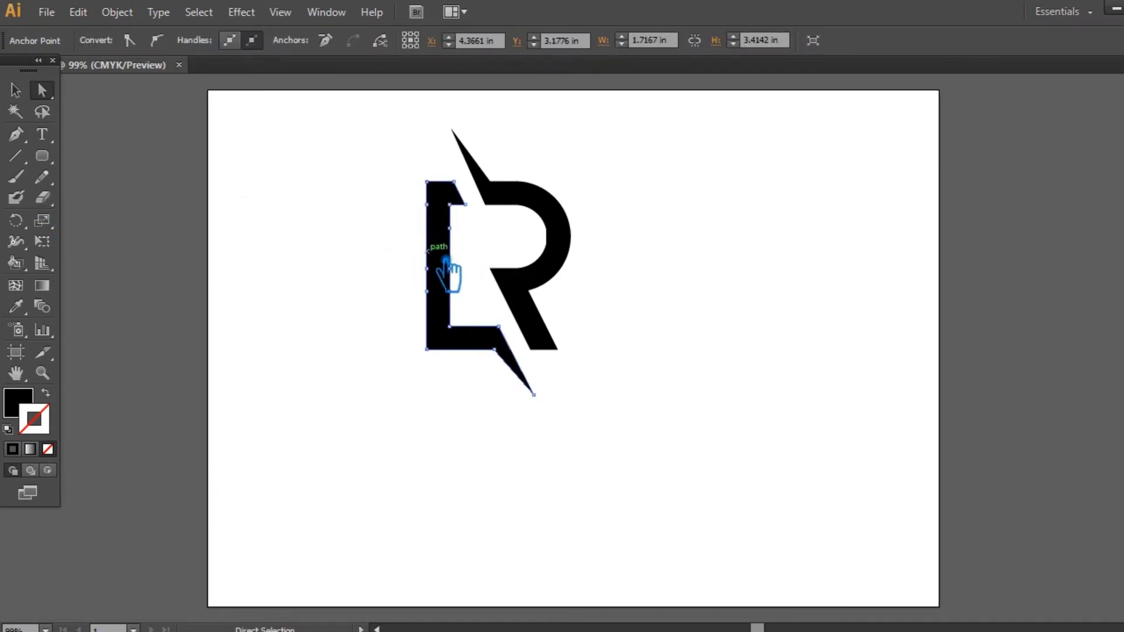
key("minus")
left_click(450, 227)
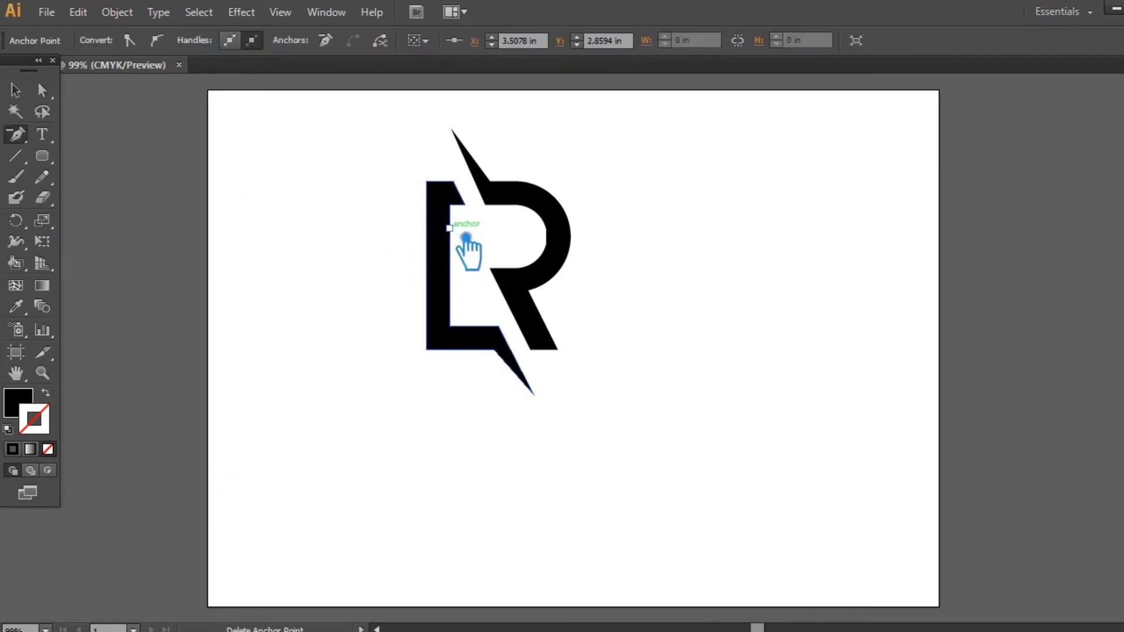
left_click(459, 299)
left_click(772, 350)
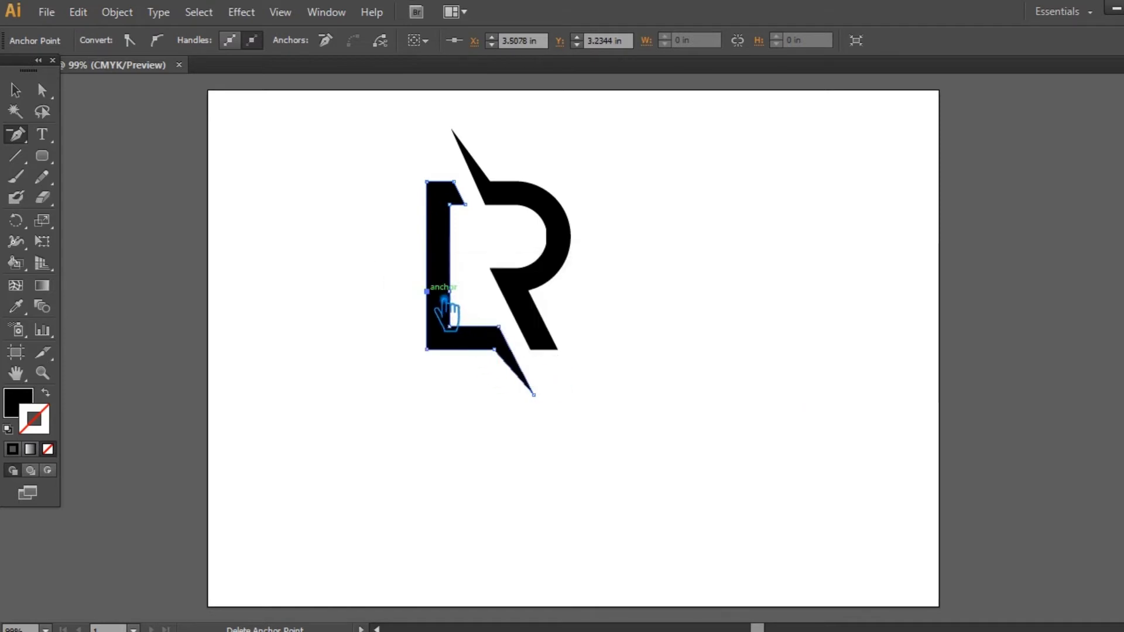
Step: Delete the redundant anchor points along the diagonal leg of the bowl shape
left_click(17, 92)
left_click(561, 223)
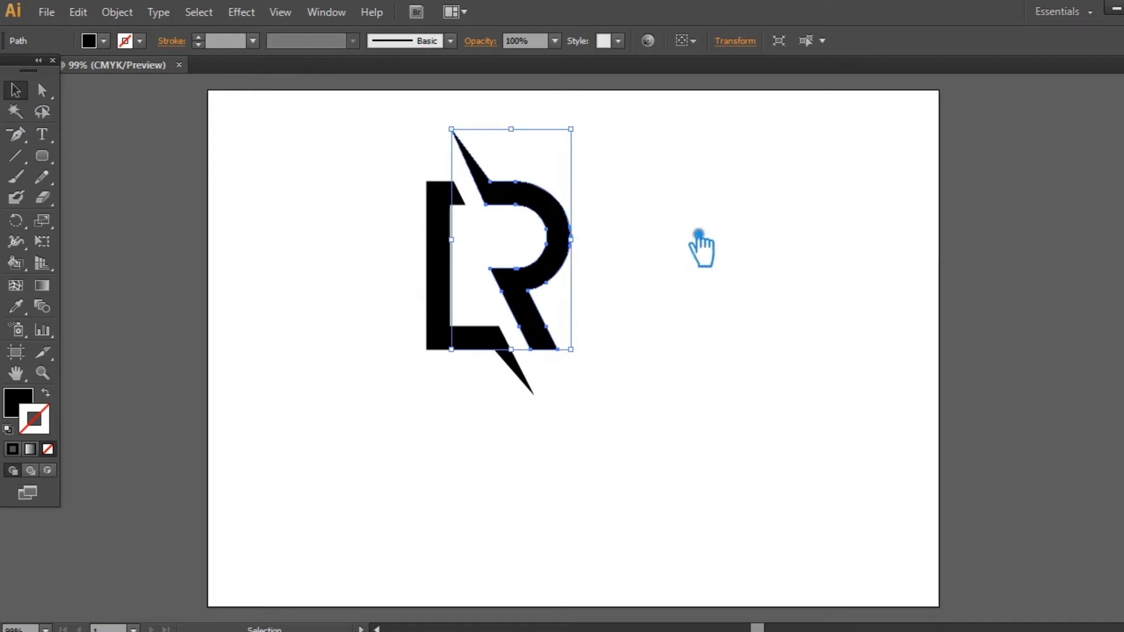
key("p")
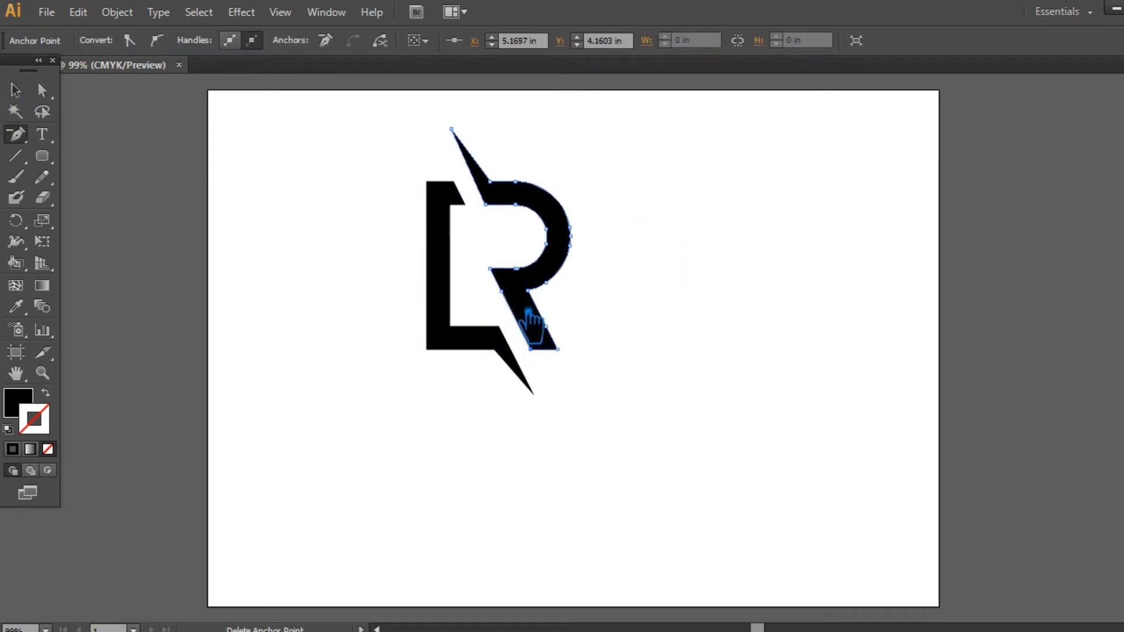
left_click(563, 335)
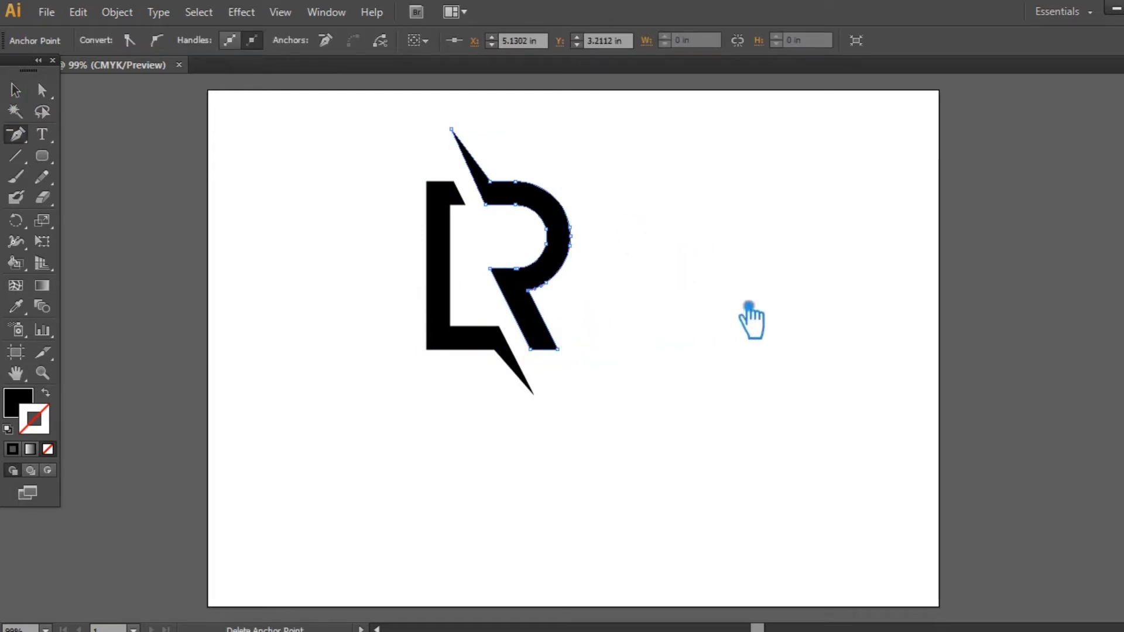
key("v")
left_click(872, 363)
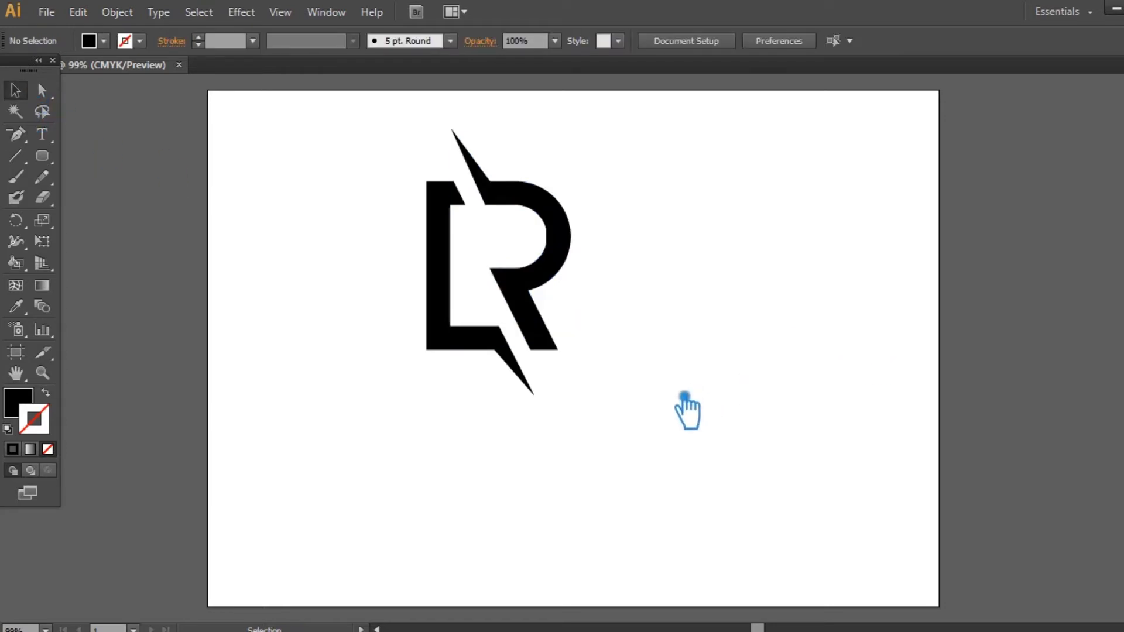
Step: Move the whole logo to the centre of the artboard, and select only the bowl-and-leg shape
left_click(551, 220)
left_click_drag(552, 221, 612, 293)
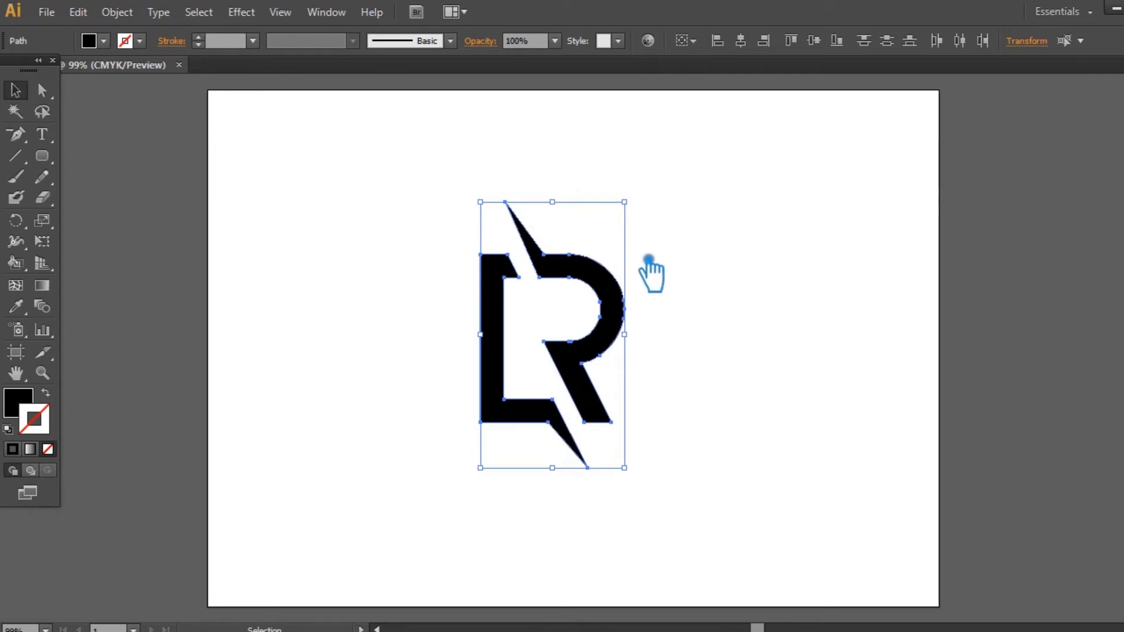
left_click(622, 367)
left_click(609, 354)
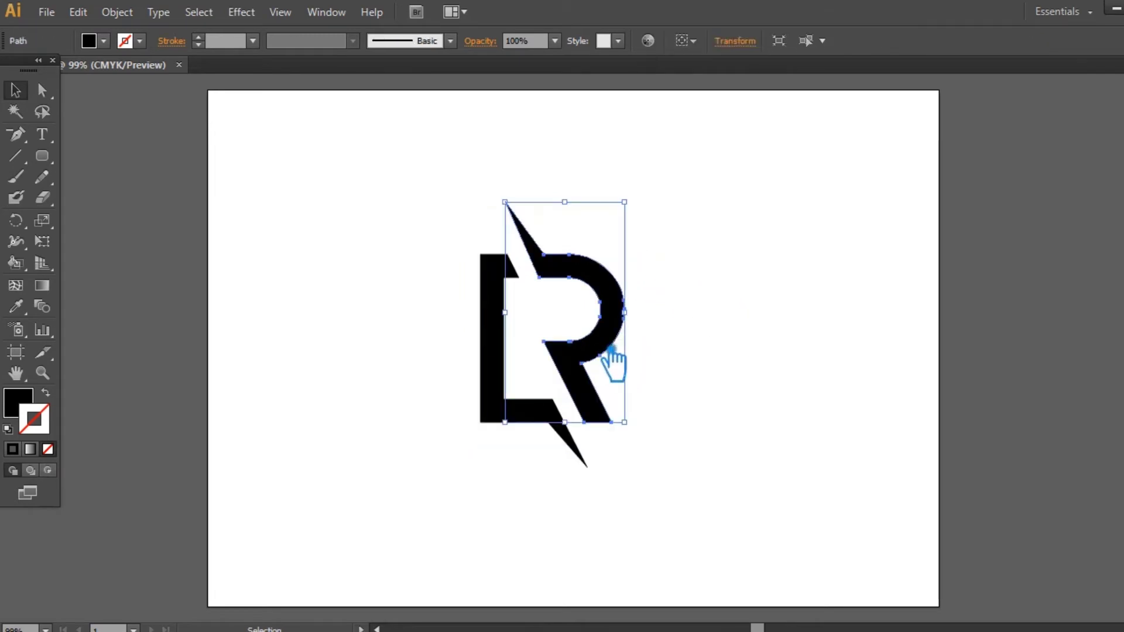
Step: Move the tip anchor of the bowl shape's upper spike to about X 4.69 in, Y 1.80 in
key("a")
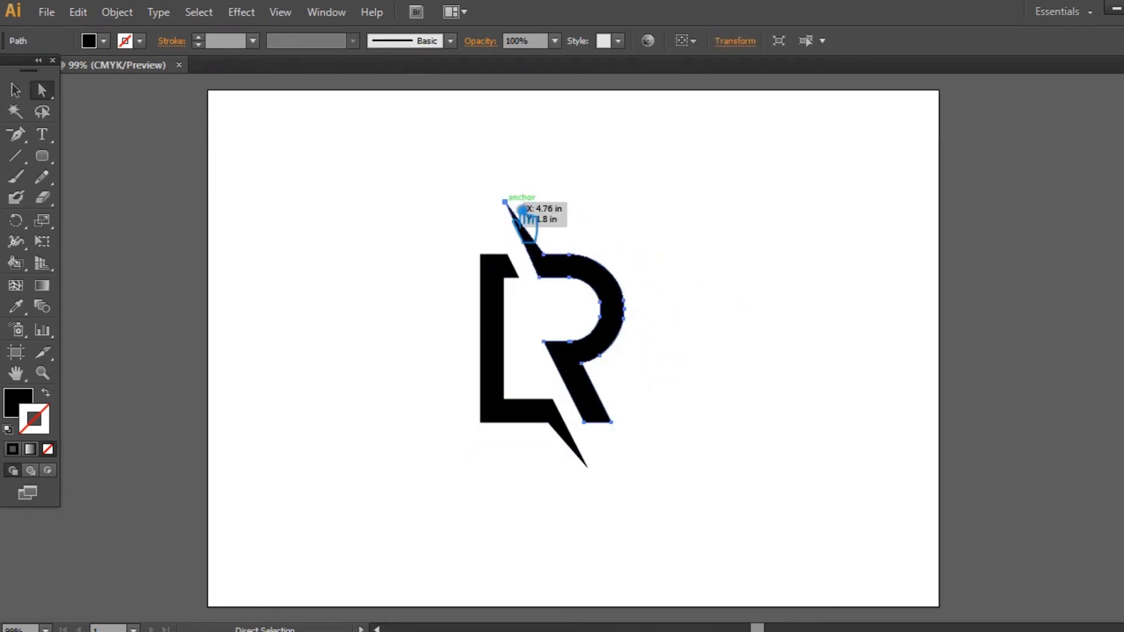
left_click(519, 209)
left_click_drag(519, 211, 515, 212)
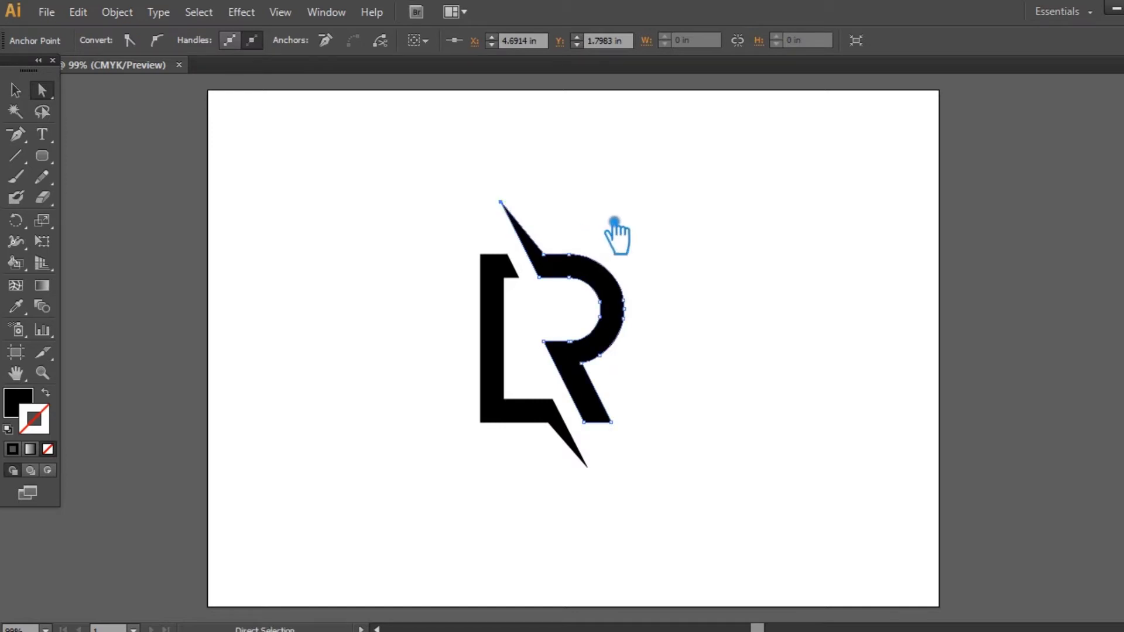
left_click(618, 223)
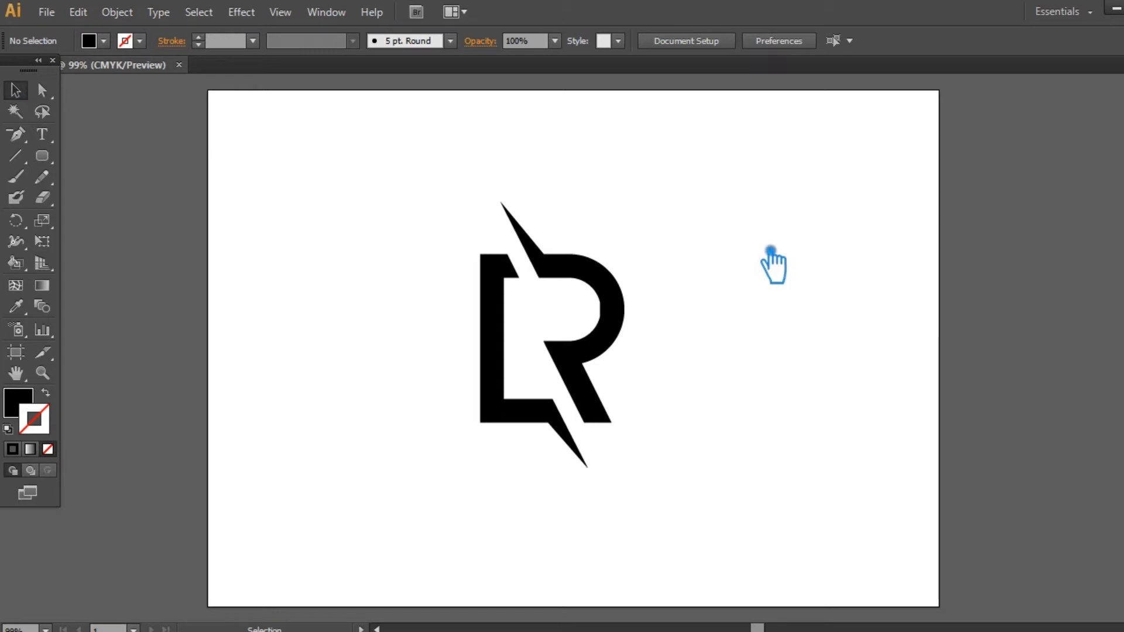
left_click_drag(59, 163, 103, 157)
mouse_move(538, 277)
left_mouse_down()
mouse_move(519, 277)
mouse_move(507, 254)
mouse_move(517, 258)
left_mouse_up()
key("Delete")
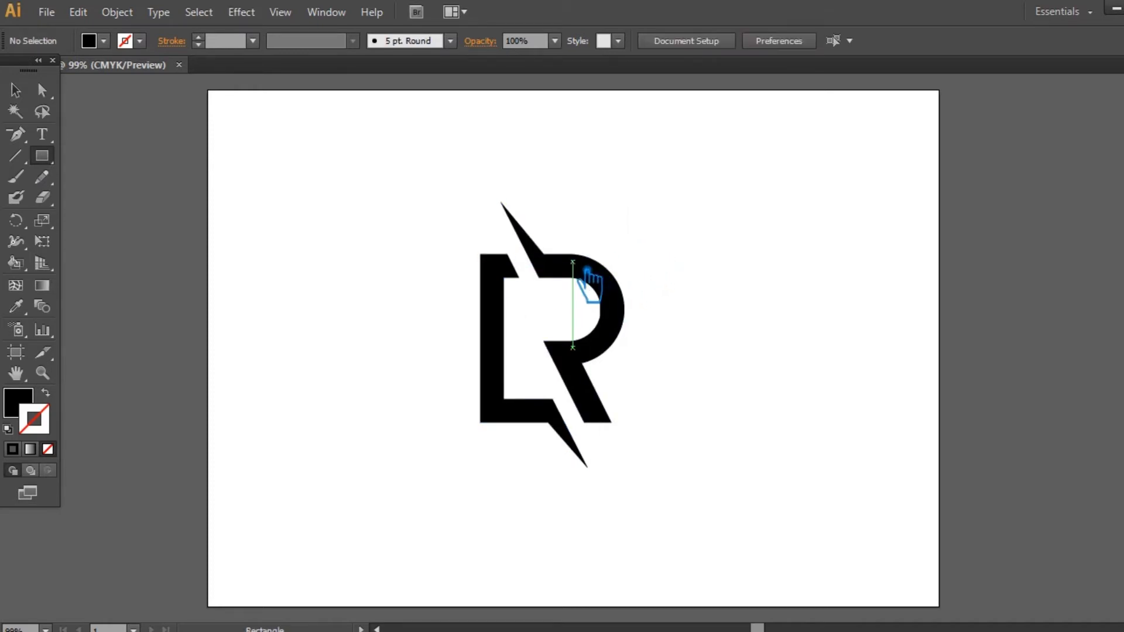
left_click(16, 90)
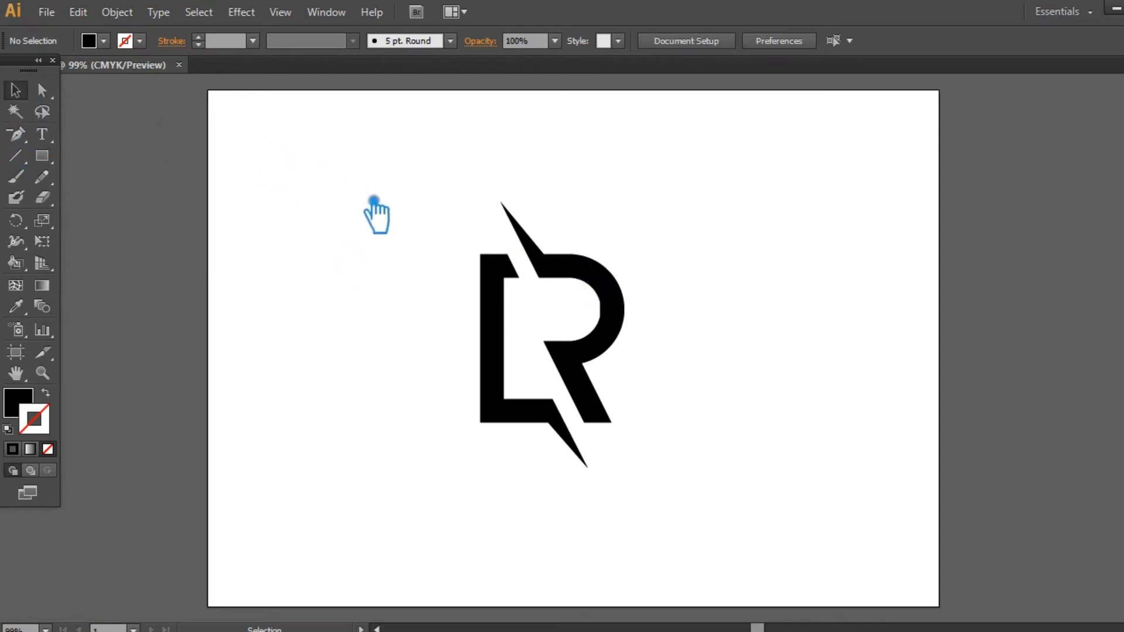
left_click(614, 329)
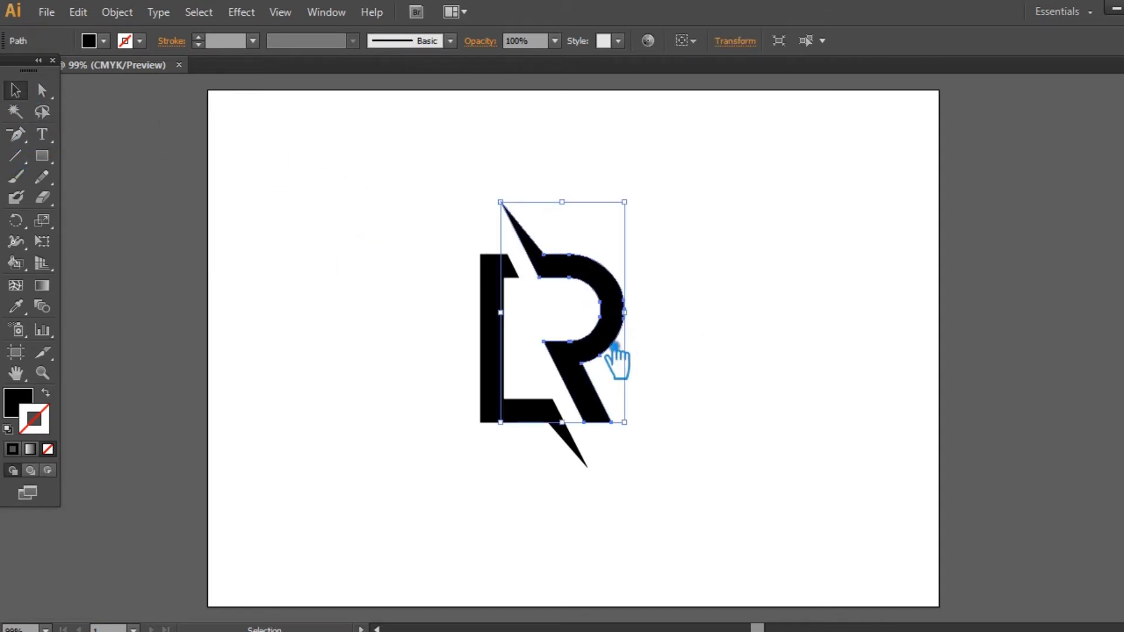
left_click(749, 303)
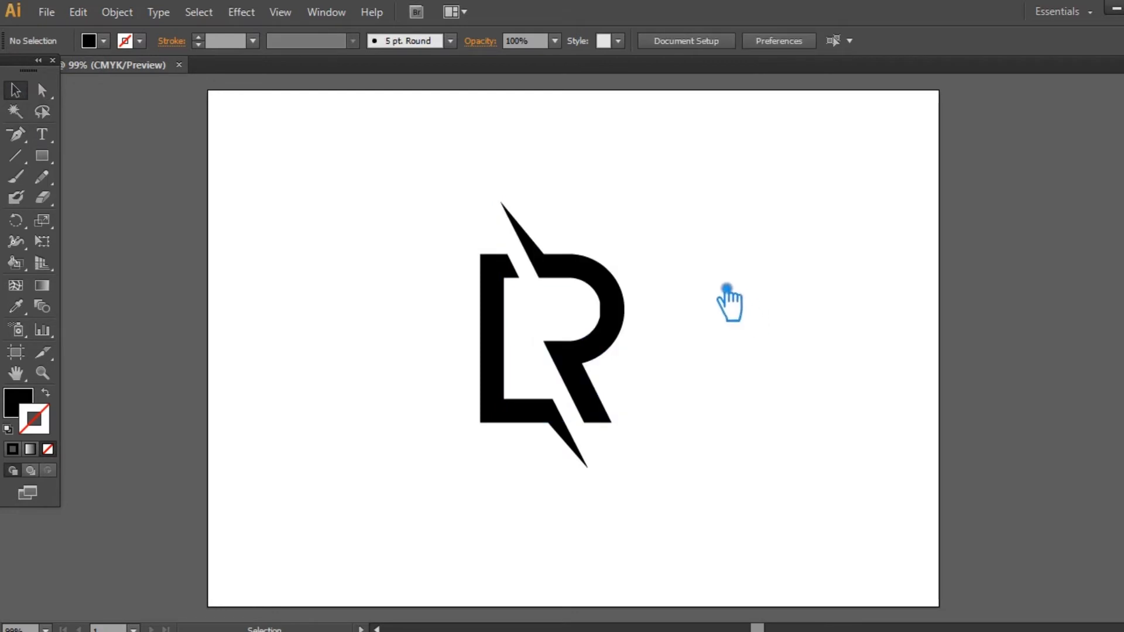
Step: Draw a straight Pen path from the stem shape's inner lower corner to its outer upper corner
left_click_drag(22, 139, 86, 136)
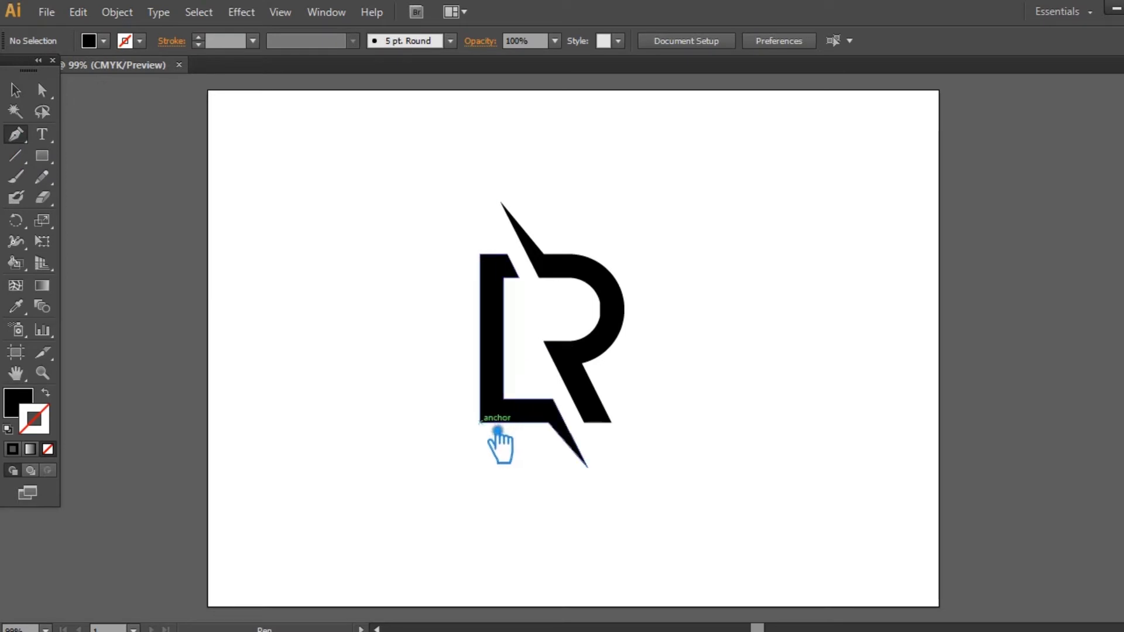
left_click(503, 399)
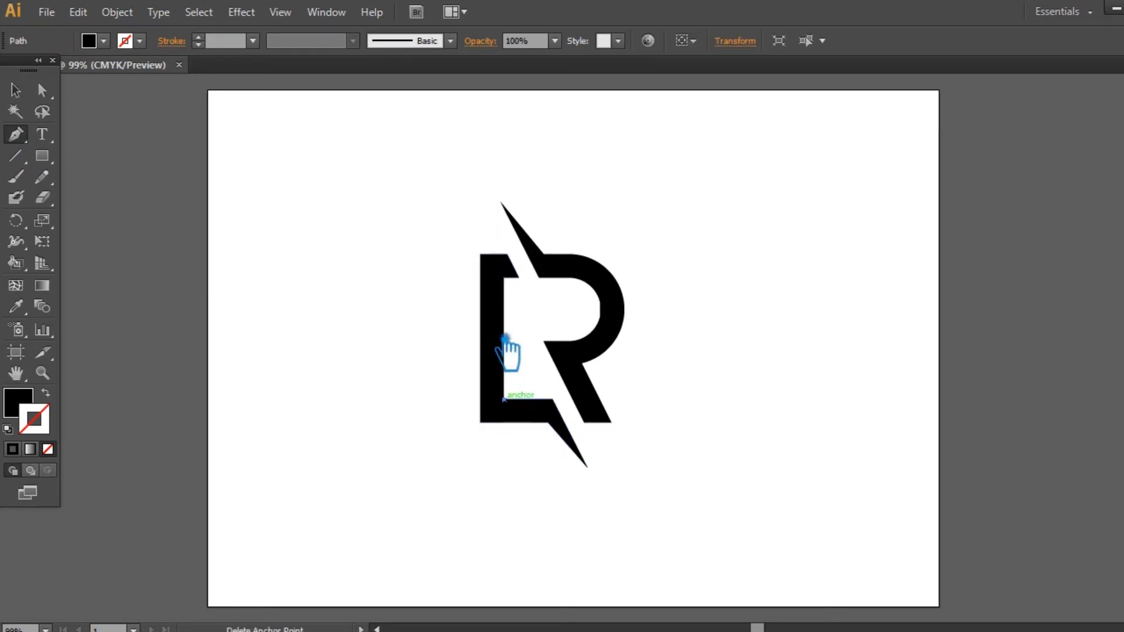
left_click(496, 263)
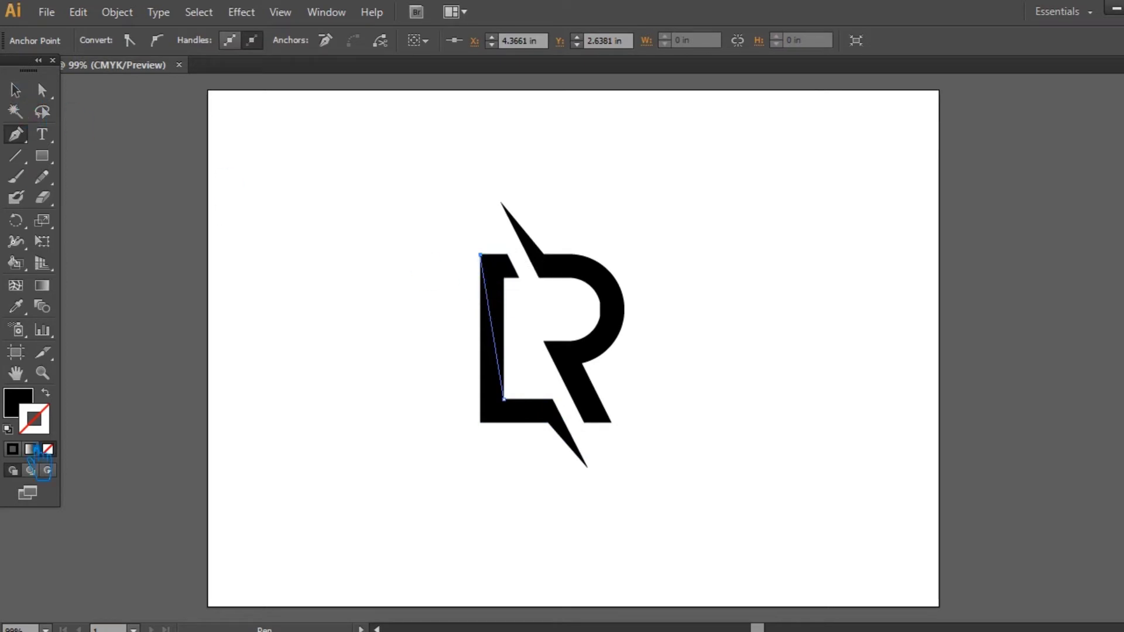
Step: Give the new path a dark grey #454747 stroke with no fill and deselect it
left_click(36, 421)
double_click(34, 415)
left_click(617, 275)
key("Return")
left_click(46, 392)
left_click(15, 90)
left_click(354, 202)
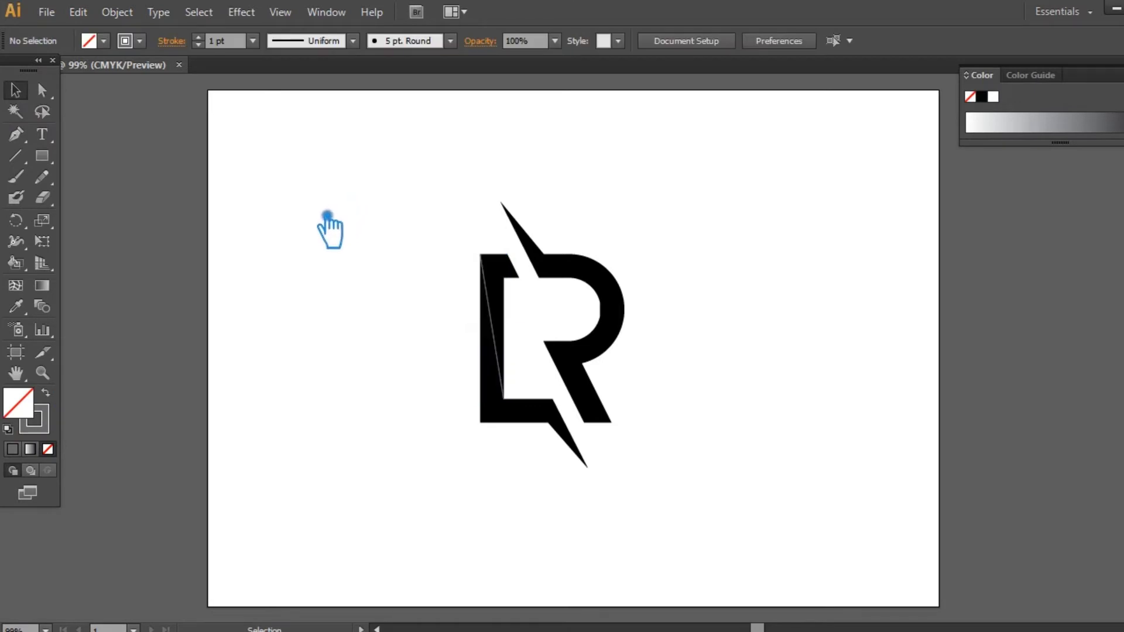
Step: Draw a line across the leg from its inner upper corner to the bowl junction and lengthen it past both edges
left_click(16, 155)
left_click_drag(584, 363, 543, 341)
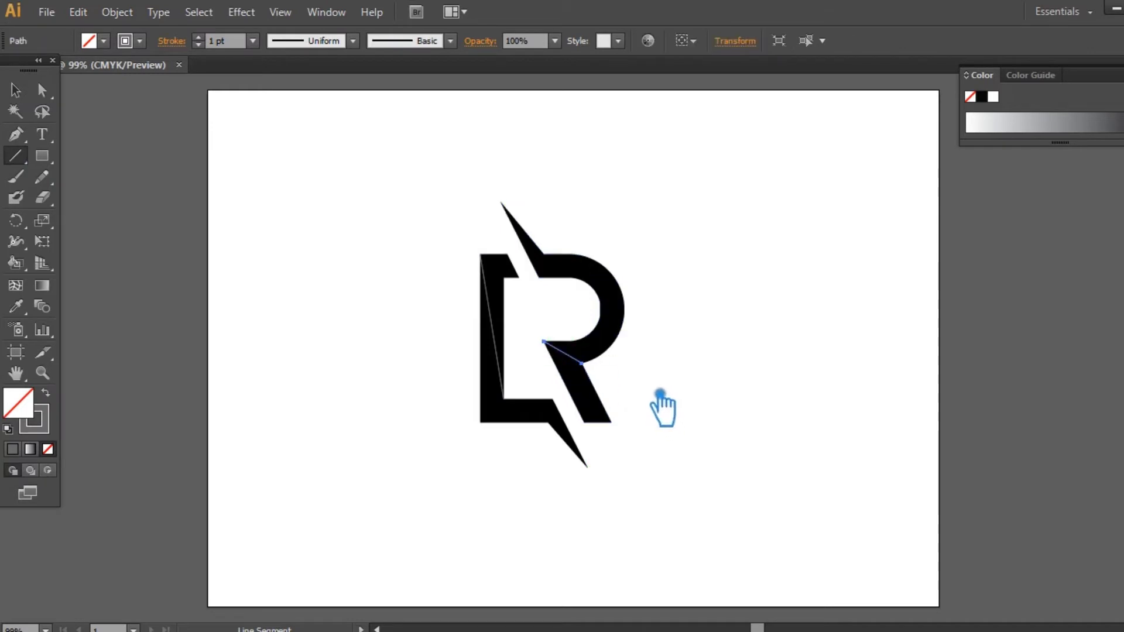
key("ctrl")
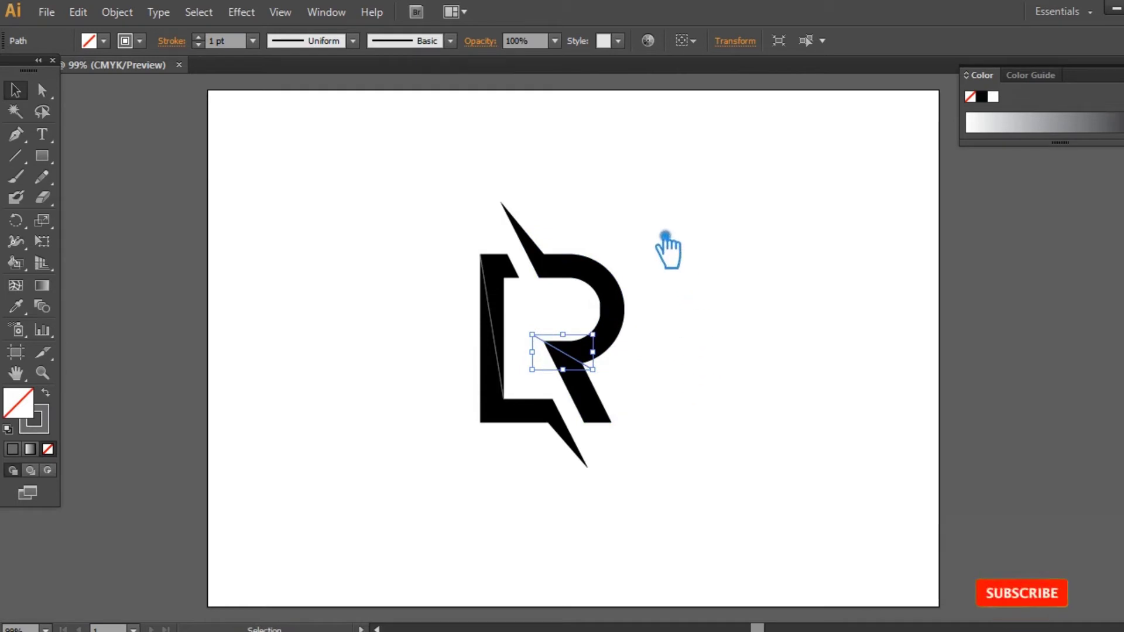
Step: Draw a line from the tip of the upper spike diagonally down through the bowl's top bar into the counter
left_click(15, 155)
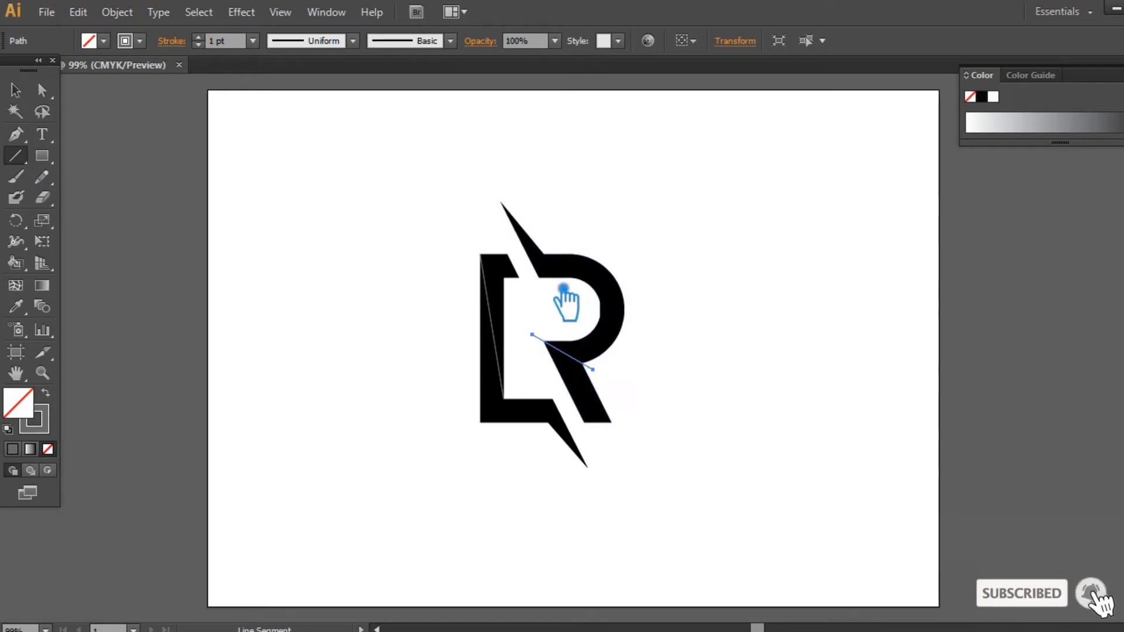
left_click_drag(500, 202, 566, 312)
key("ctrl+z")
left_click_drag(500, 202, 567, 306)
left_click(16, 91)
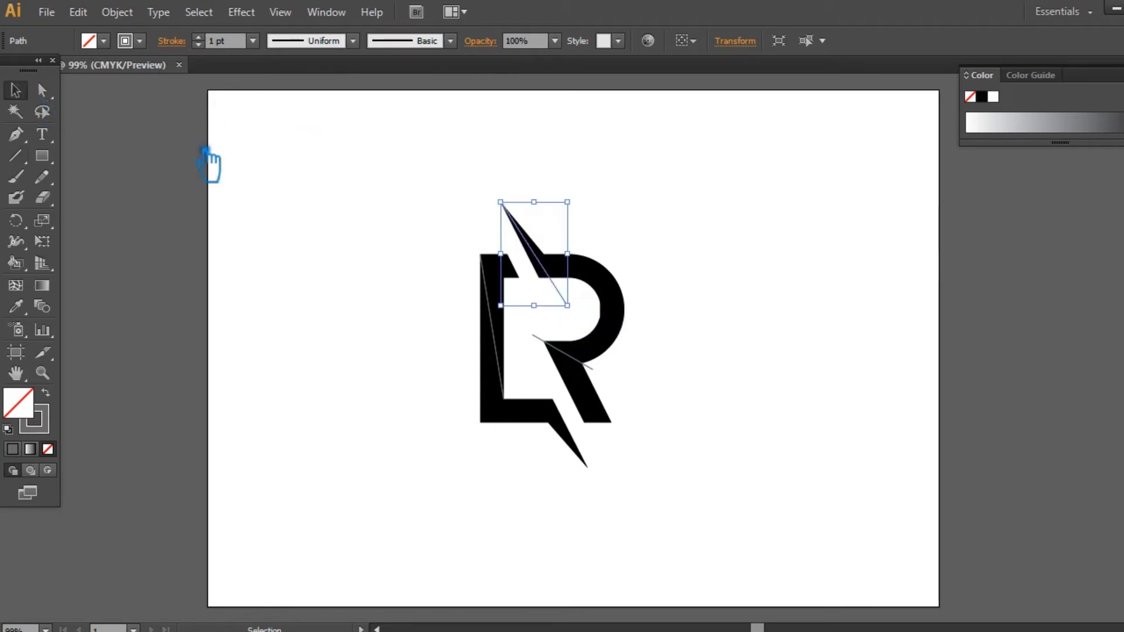
left_click(692, 255)
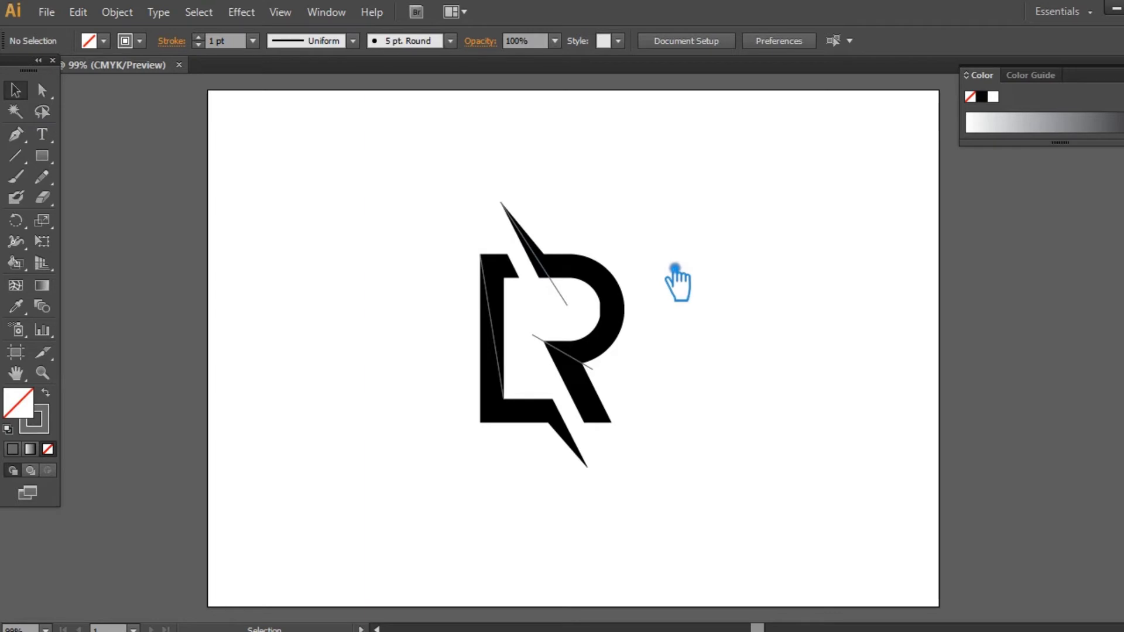
Step: Draw a diagonal line from the lower spike's outer base up across the stem's foot, continuing the spike's outer edge
left_click(15, 156)
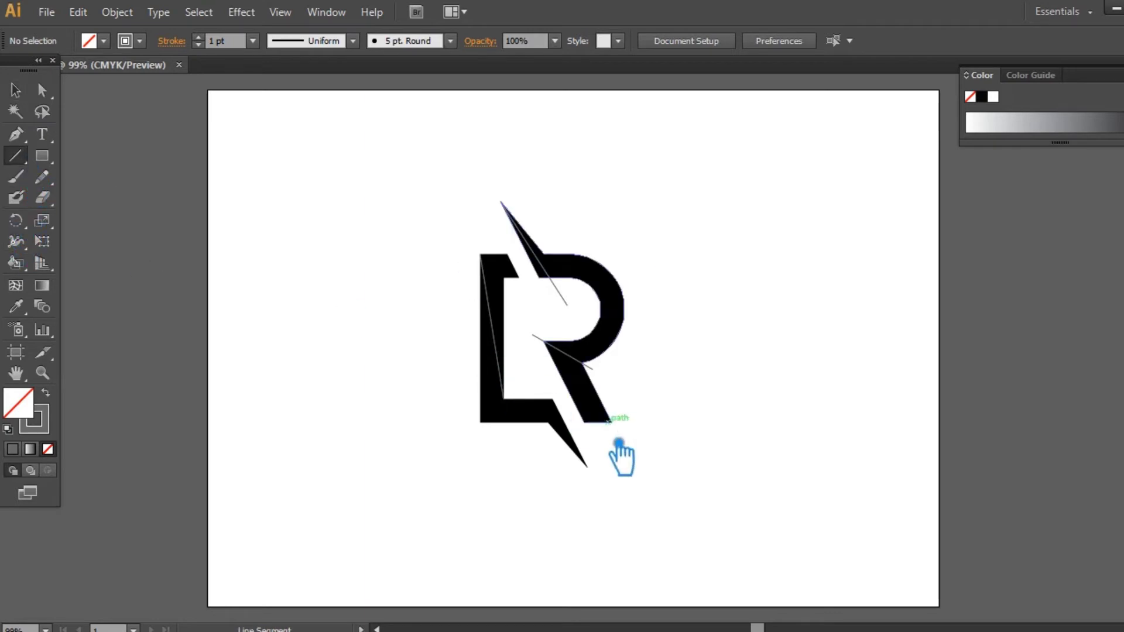
left_click_drag(557, 419, 528, 382)
left_click(17, 90)
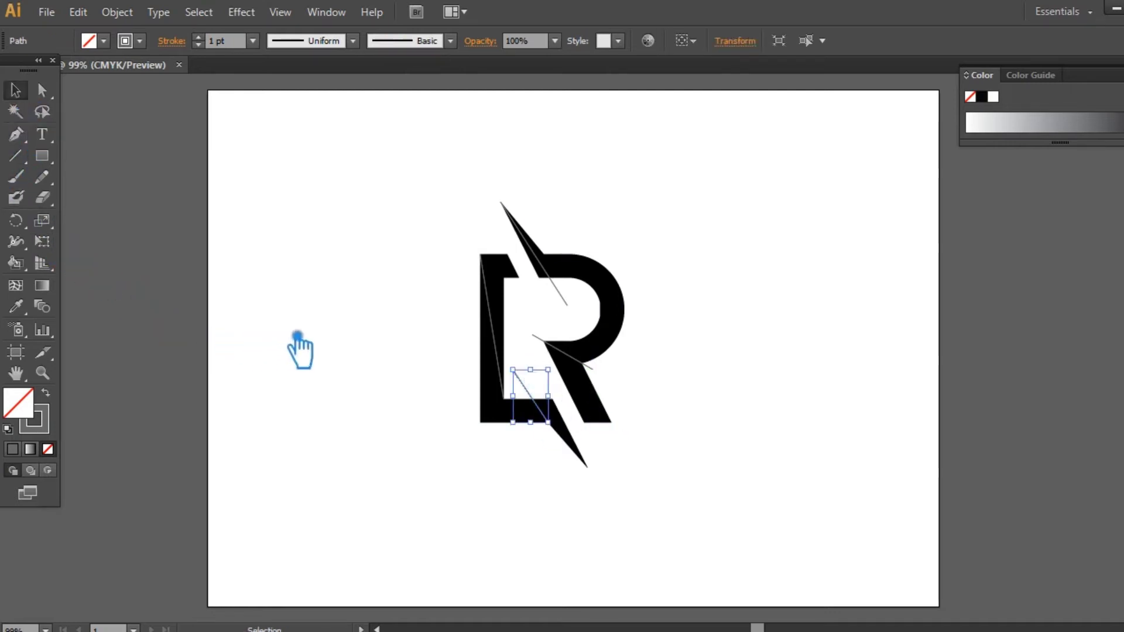
left_click(389, 328)
Step: Draw lines joining the stem's outer and inner corners at both ends, and one from its inner lower corner to the lower spike's base
left_click(16, 156)
left_click_drag(480, 422, 504, 399)
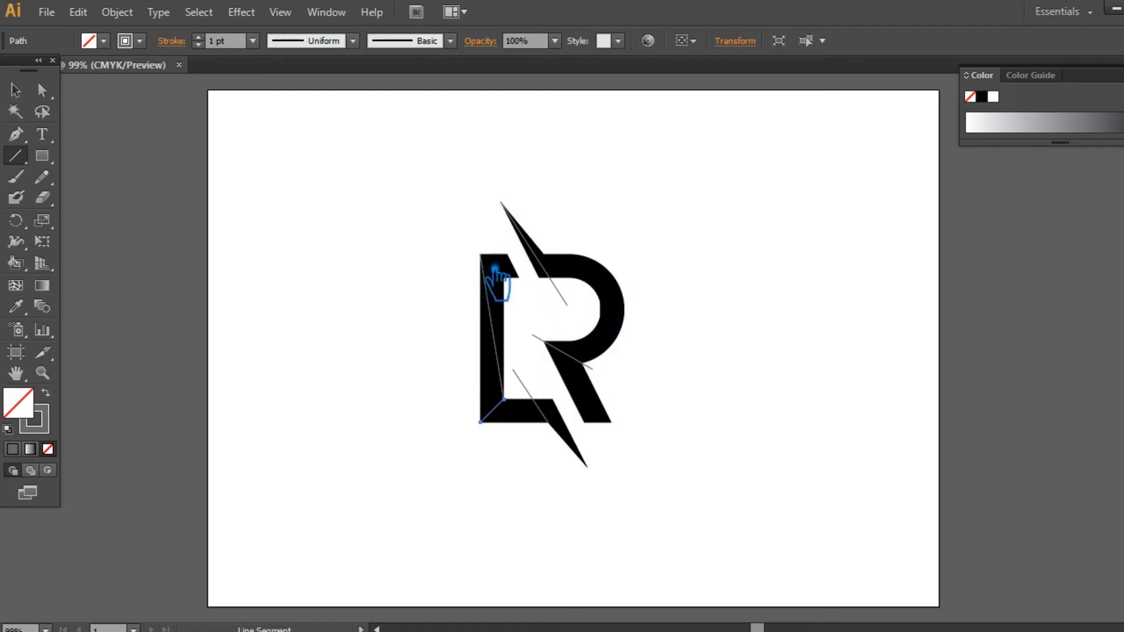
left_click_drag(504, 276, 521, 287)
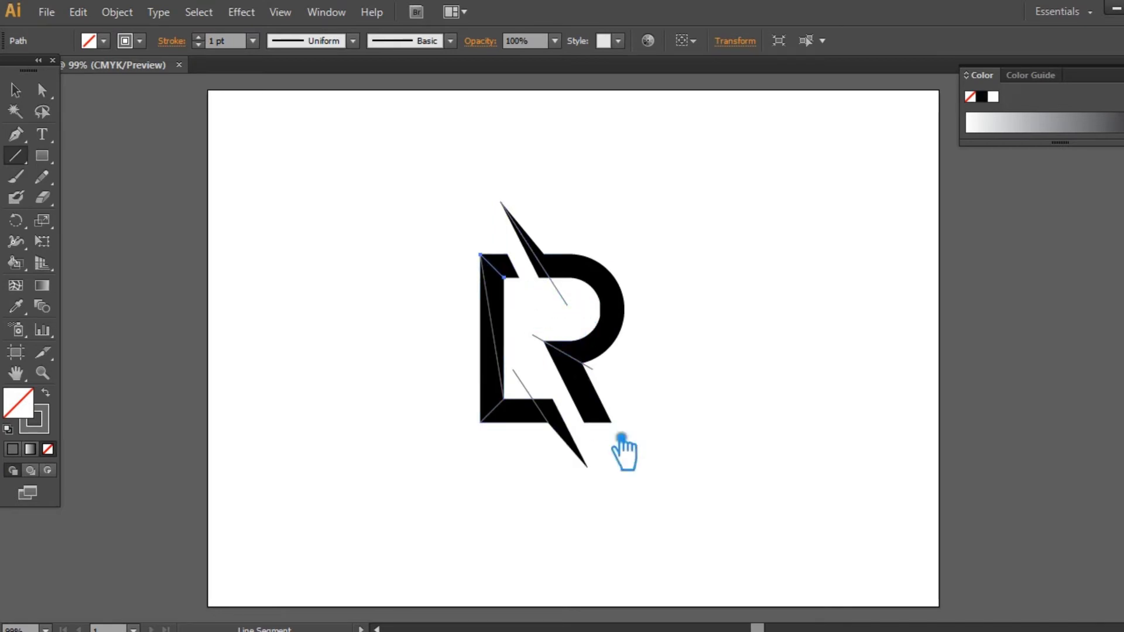
left_click_drag(504, 400, 548, 422)
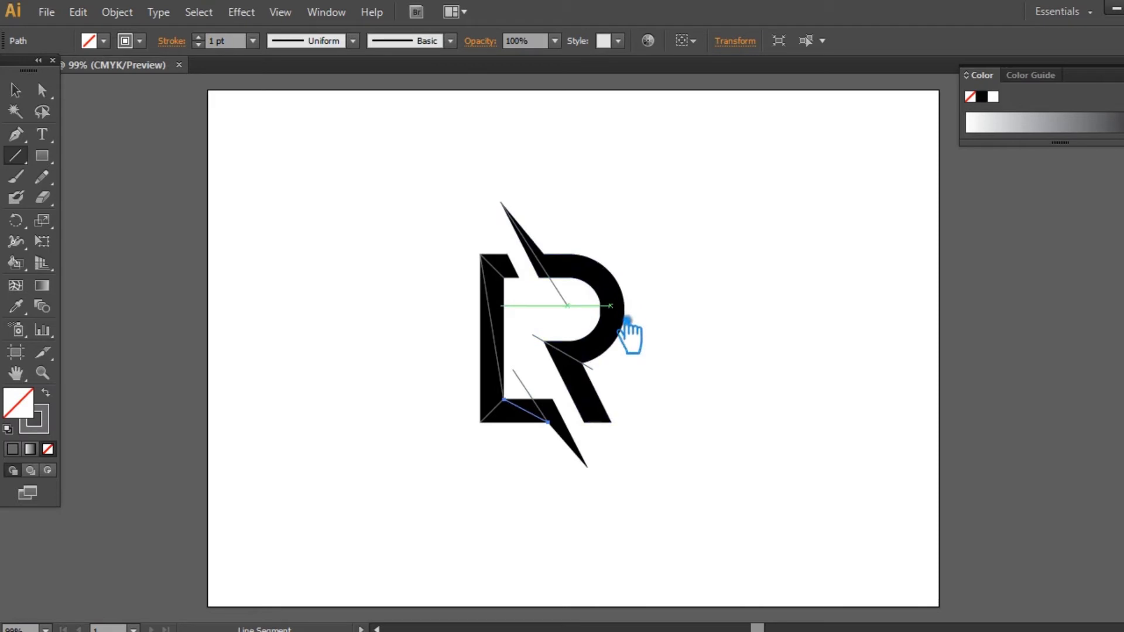
Step: Draw a curved Pen path from the upper spike's base along the bowl to its inner right edge
left_click(15, 134)
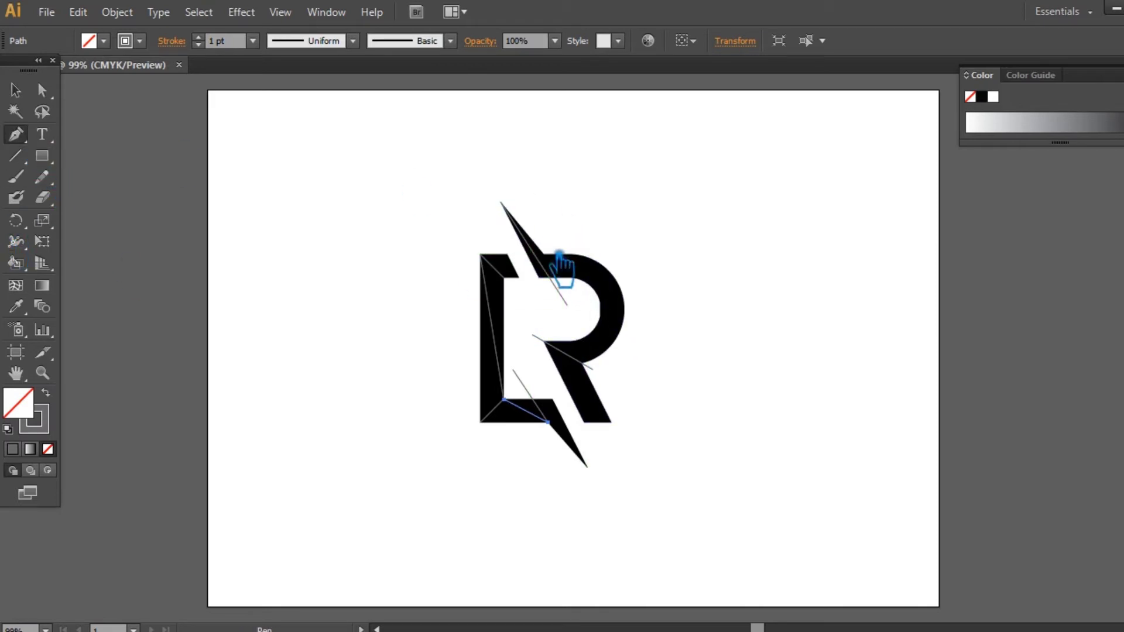
left_click(544, 253)
left_click_drag(598, 316, 605, 386)
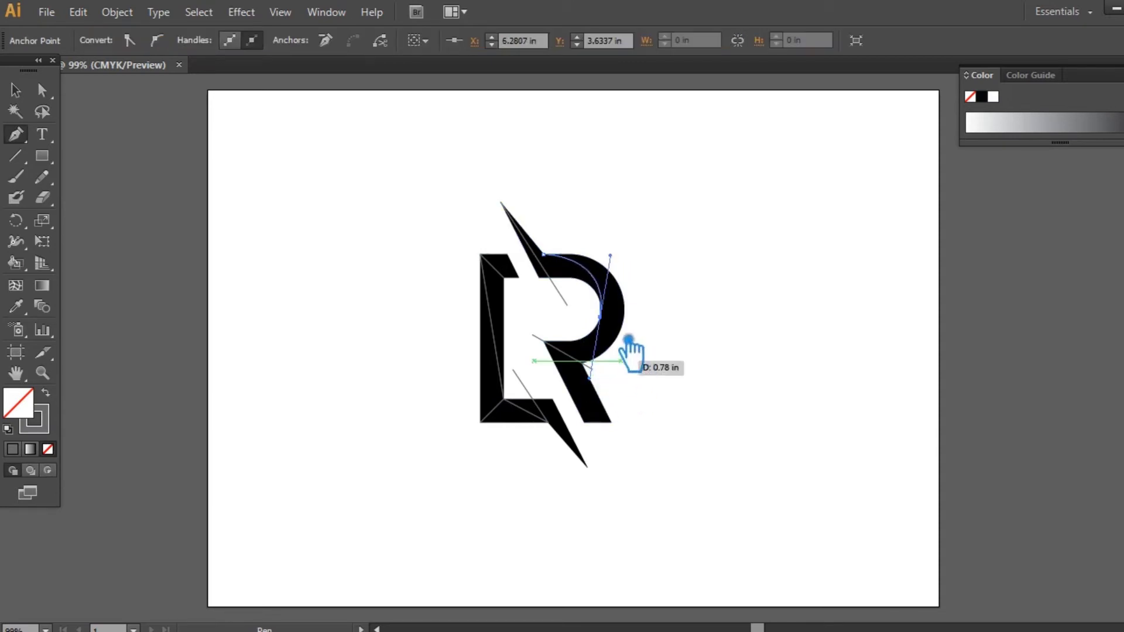
key("v")
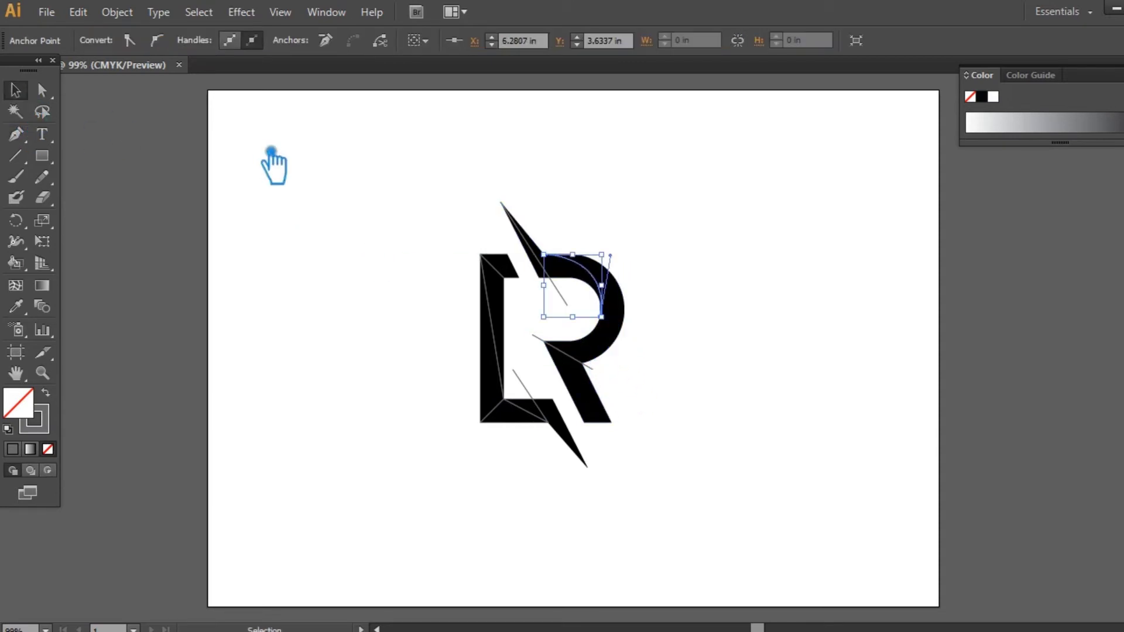
left_click(276, 164)
Step: Draw a line inside the leg from its lower inner corner up to the bowl junction
left_click(17, 135)
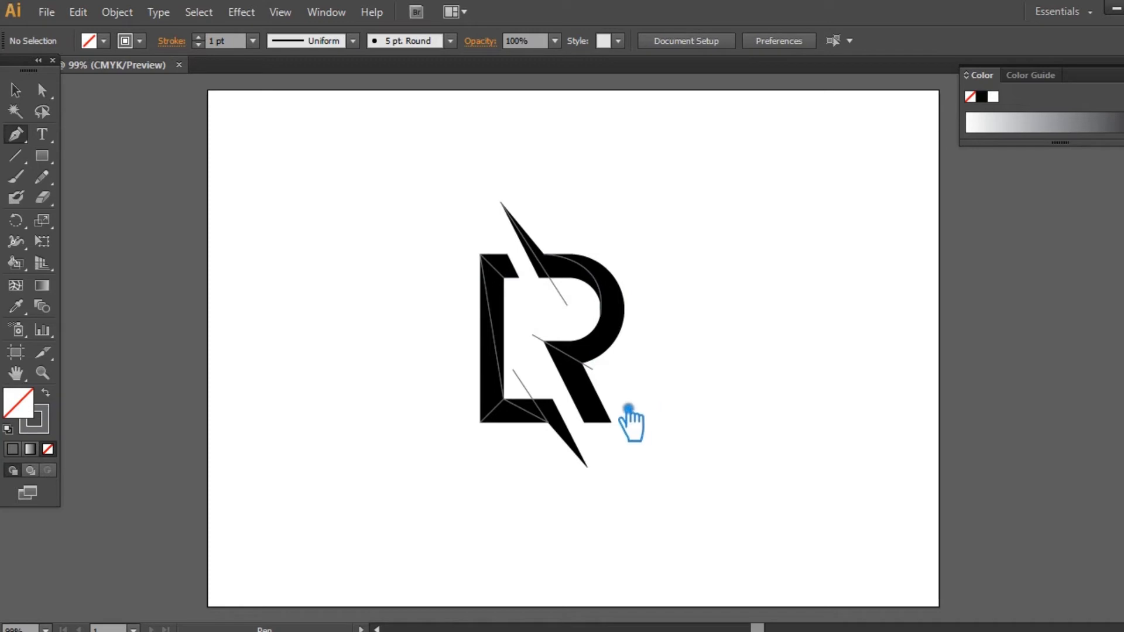
left_click(15, 156)
left_click_drag(587, 422, 603, 378)
left_click(29, 91)
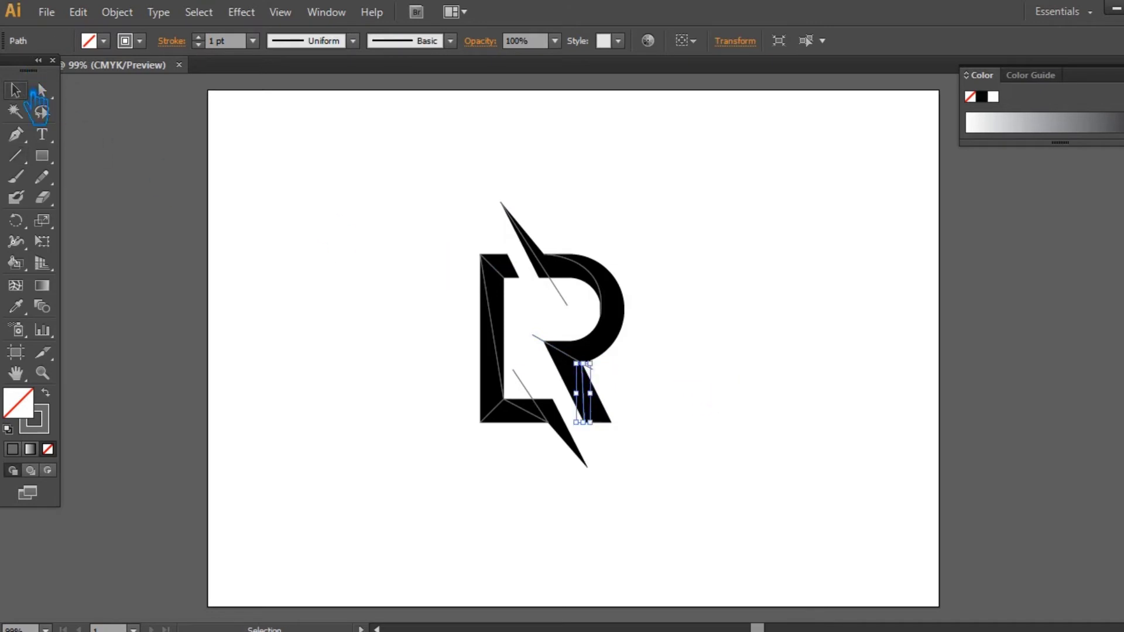
left_click(740, 290)
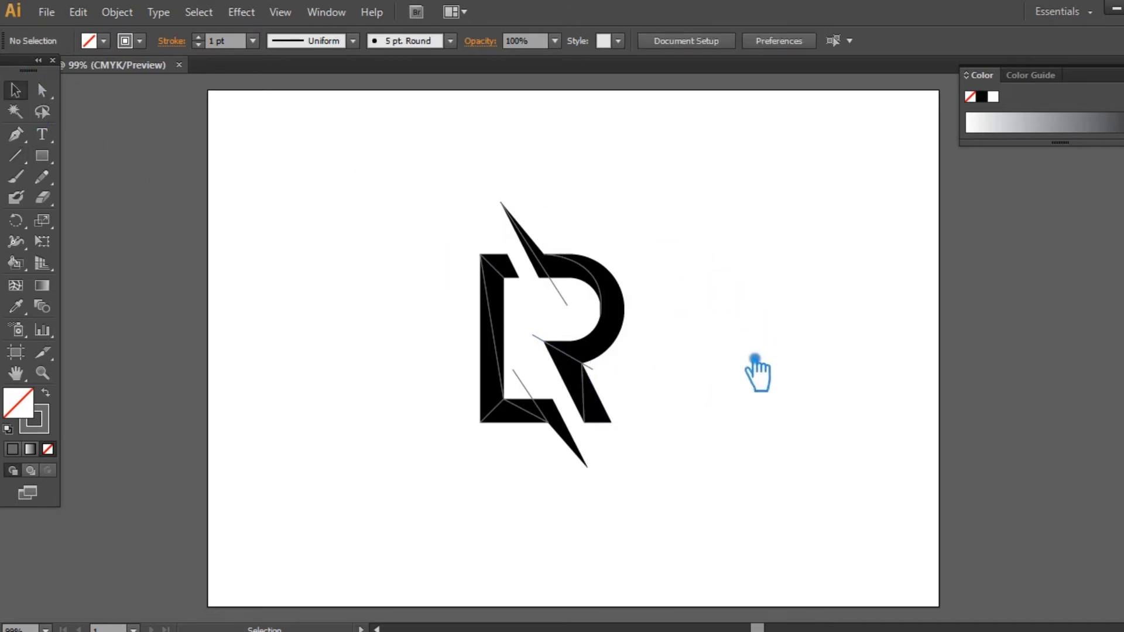
Step: Lengthen the stem's two corner lines past the shape edges and stretch the bowl's curved path slightly upward
left_click(523, 287, "shift")
left_click_drag(507, 278, 511, 282)
left_click(497, 407)
left_click_drag(504, 399, 512, 387)
left_click(696, 358)
left_click(597, 290)
left_click_drag(612, 258, 617, 254)
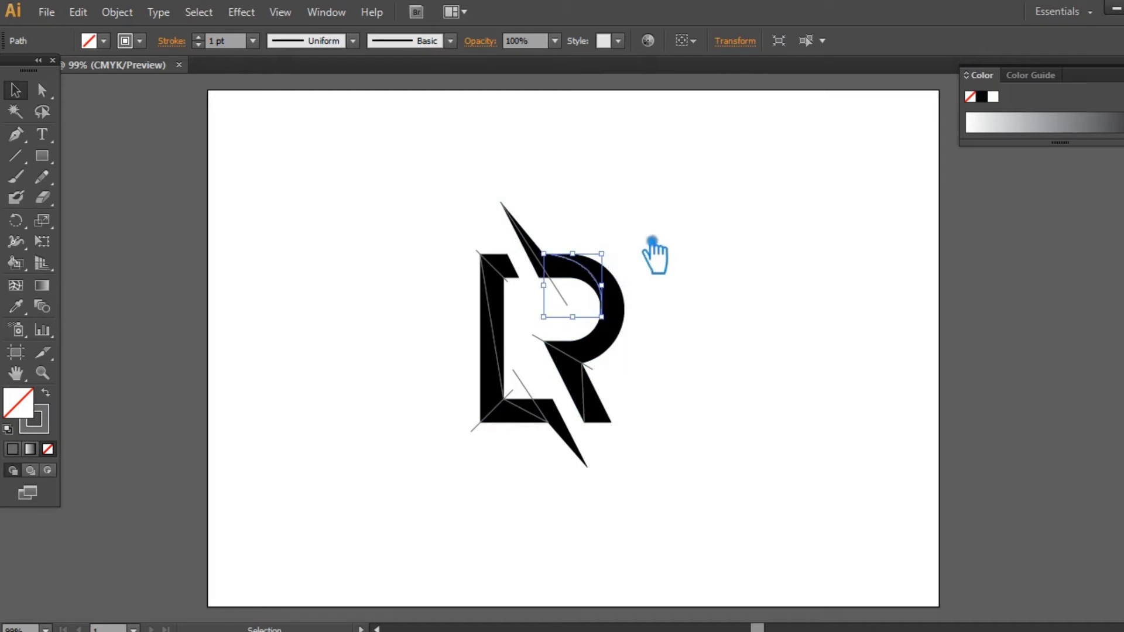
Step: Select all the dividing lines and the curved path, and group them
left_click(549, 253, "shift")
left_click(508, 281, "shift")
left_click(503, 299, "shift")
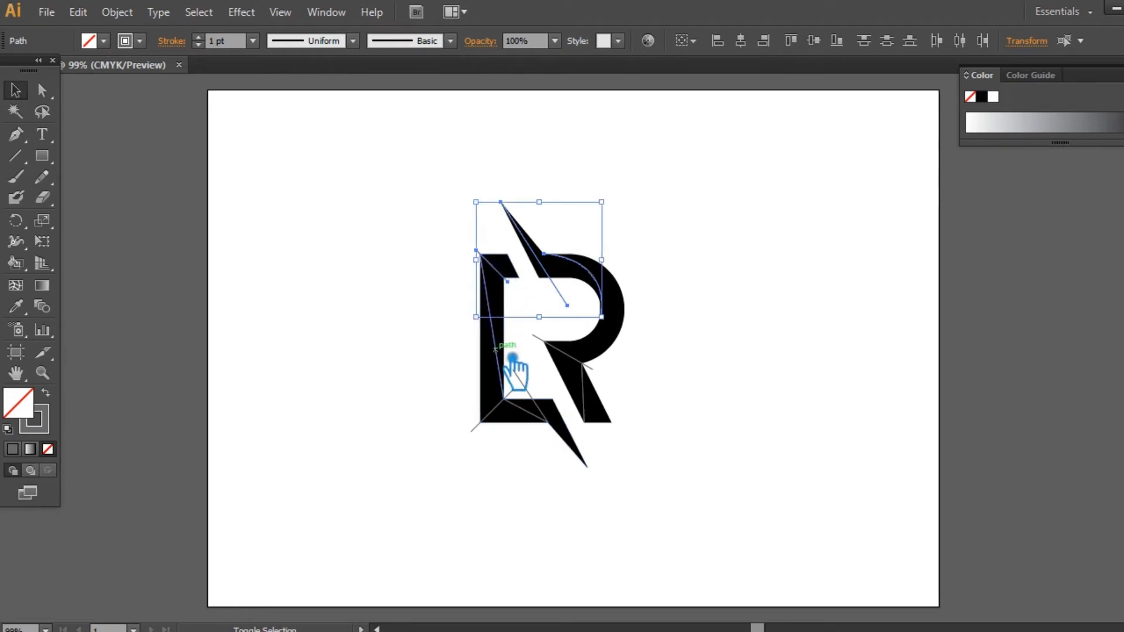
left_click(536, 416, "shift")
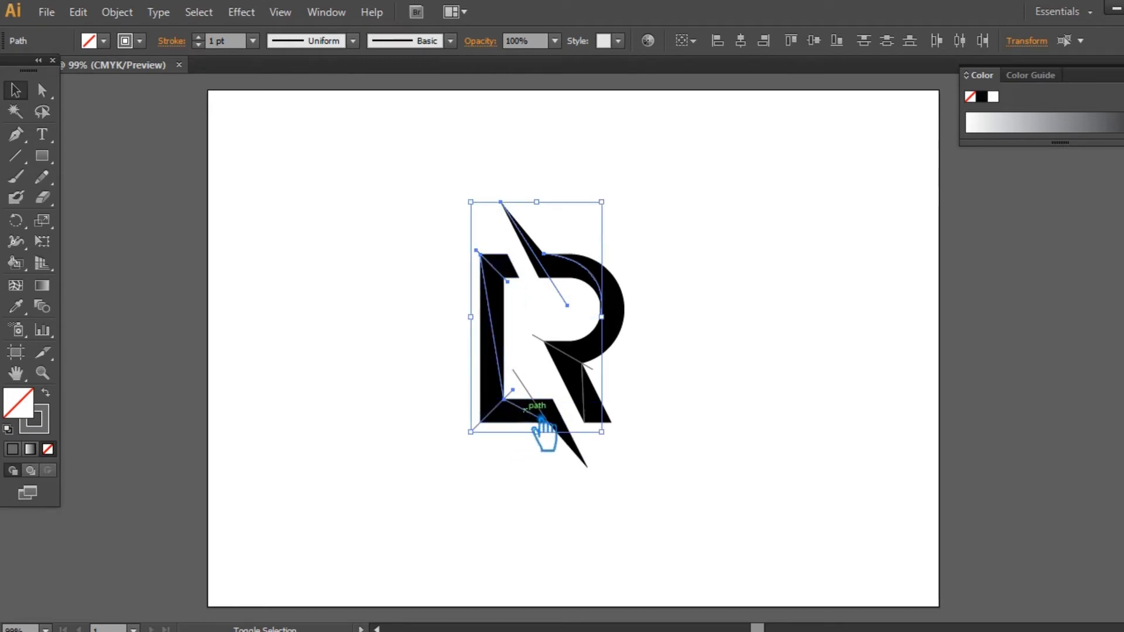
left_click(576, 359, "shift")
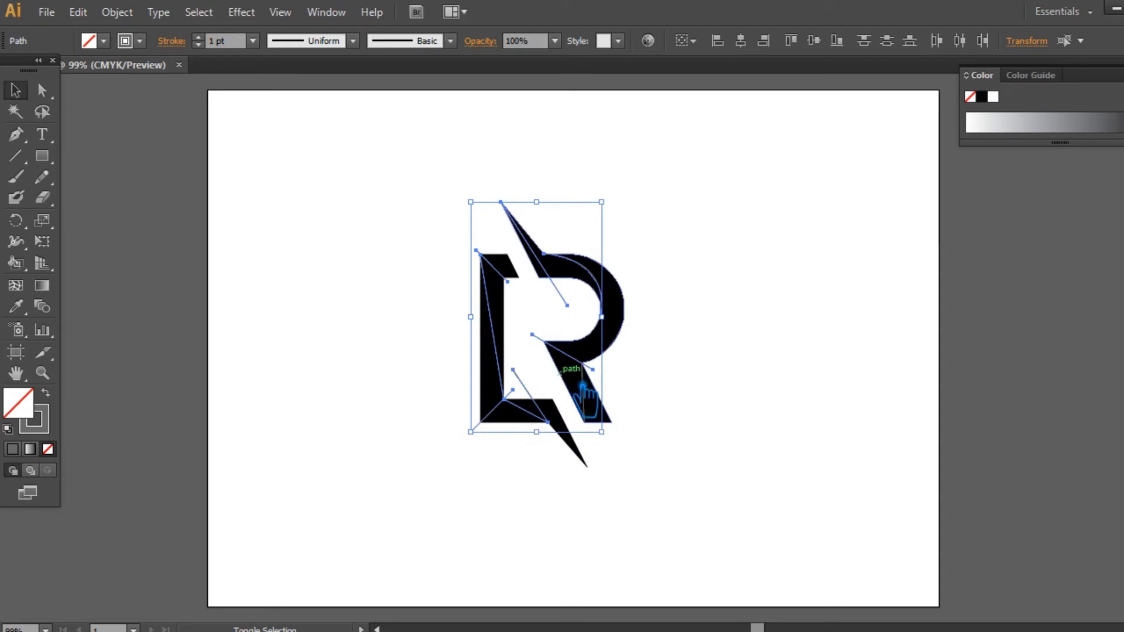
key("ctrl+g")
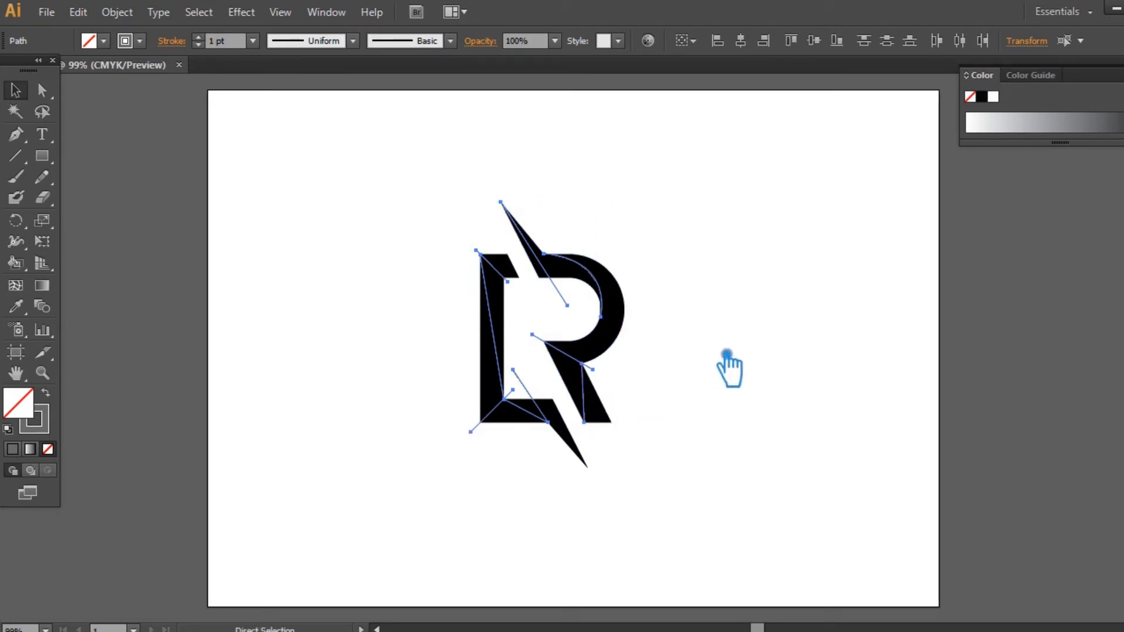
Step: Set the grouped lines' stroke to None, and select them together with both logo shapes
double_click(47, 419)
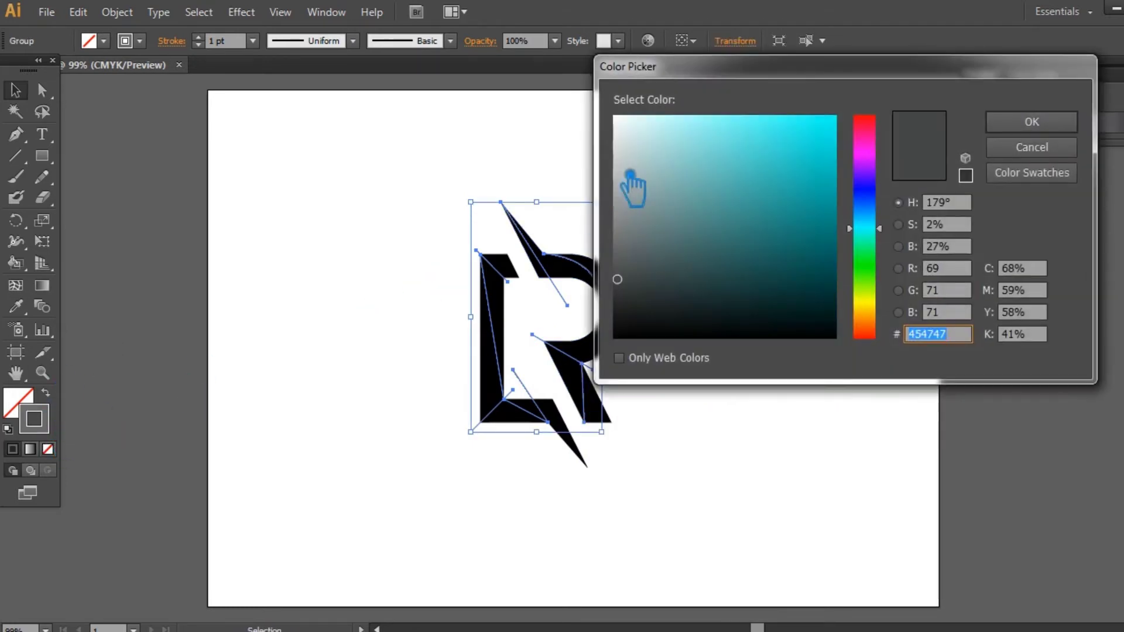
left_click(1031, 147)
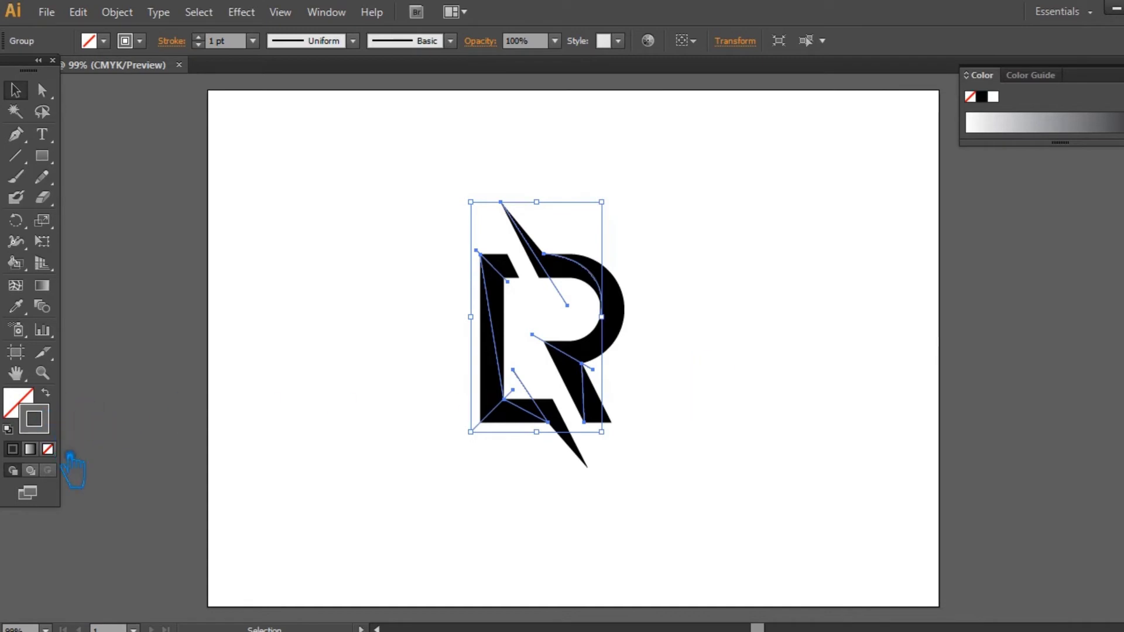
left_click(49, 449)
left_click_drag(661, 487, 448, 152)
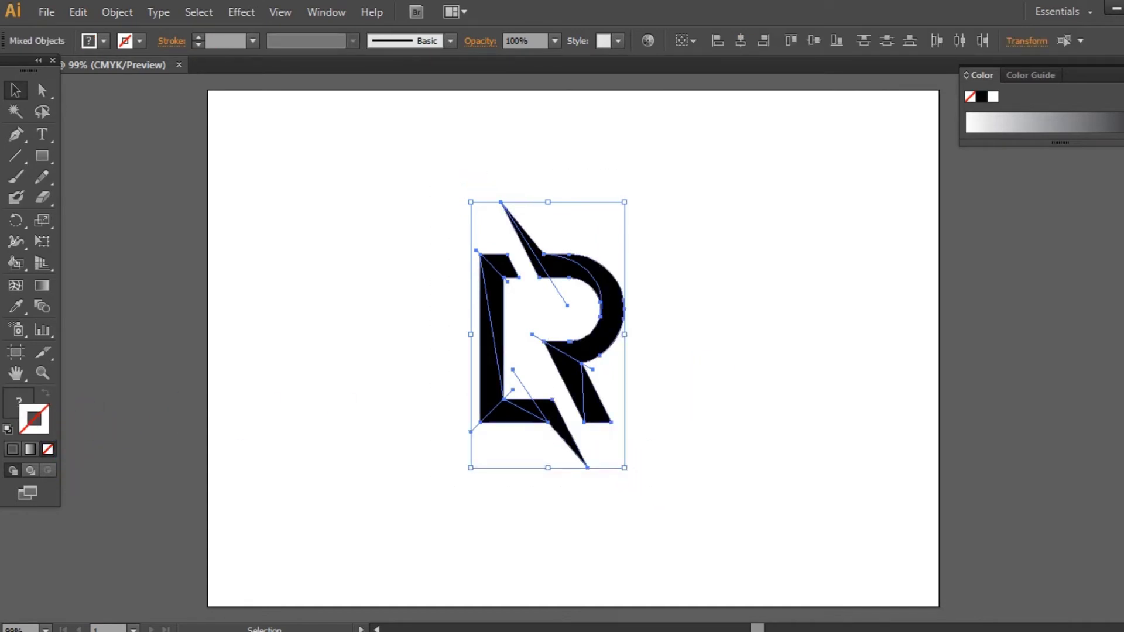
Step: Divide both logo shapes along the dividing lines with the Pathfinder Divide operation and ungroup the resulting pieces
key("shift+ctrl+F9")
left_click(976, 511)
key("shift+ctrl+F9")
left_click(956, 372)
right_click(574, 270)
left_click(653, 381)
left_click(691, 325)
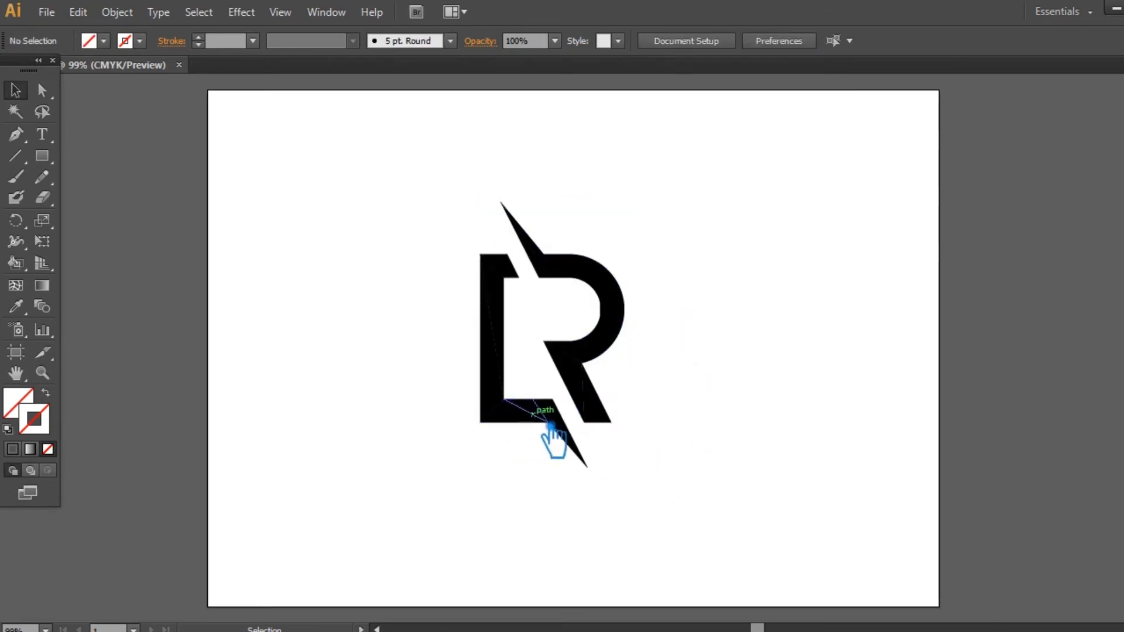
Step: Select the facet above the base's diagonal line and the lower spike, and unite them into one shape
left_click(578, 440)
left_click(498, 487)
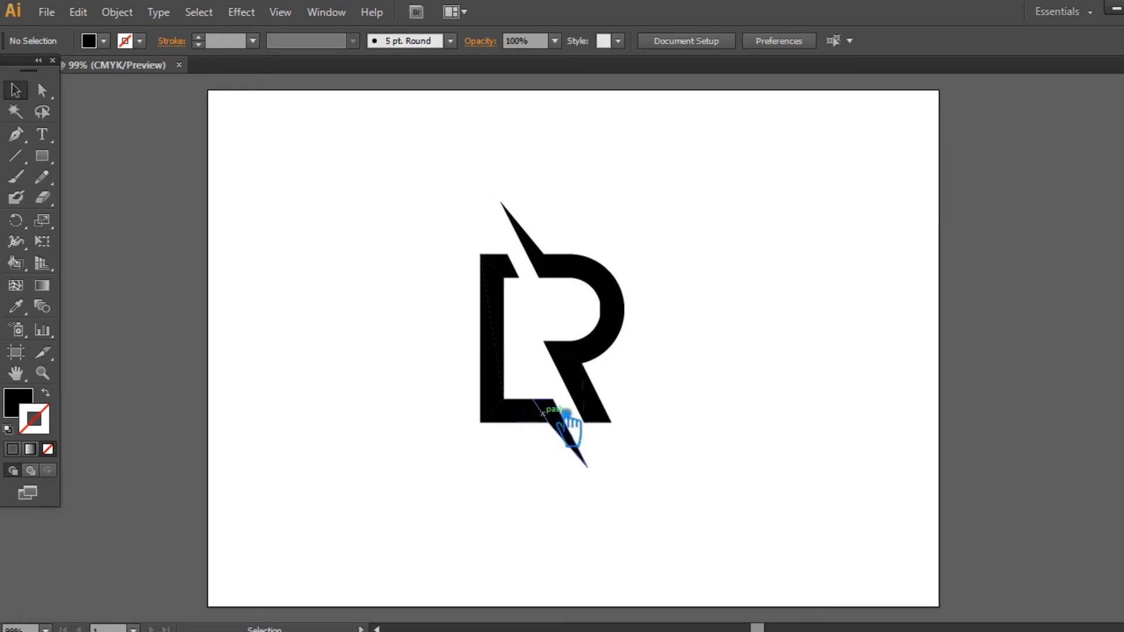
left_click(543, 412)
left_click(586, 452, "shift")
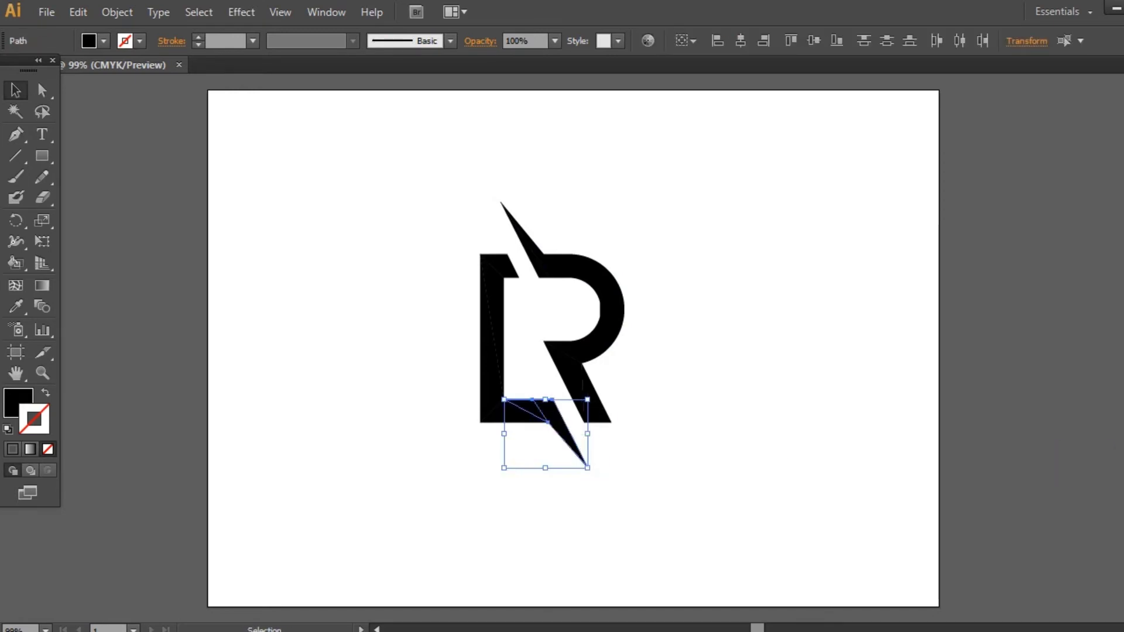
key("ctrl+shift+F9")
left_click(978, 468)
key("ctrl+shift+F9")
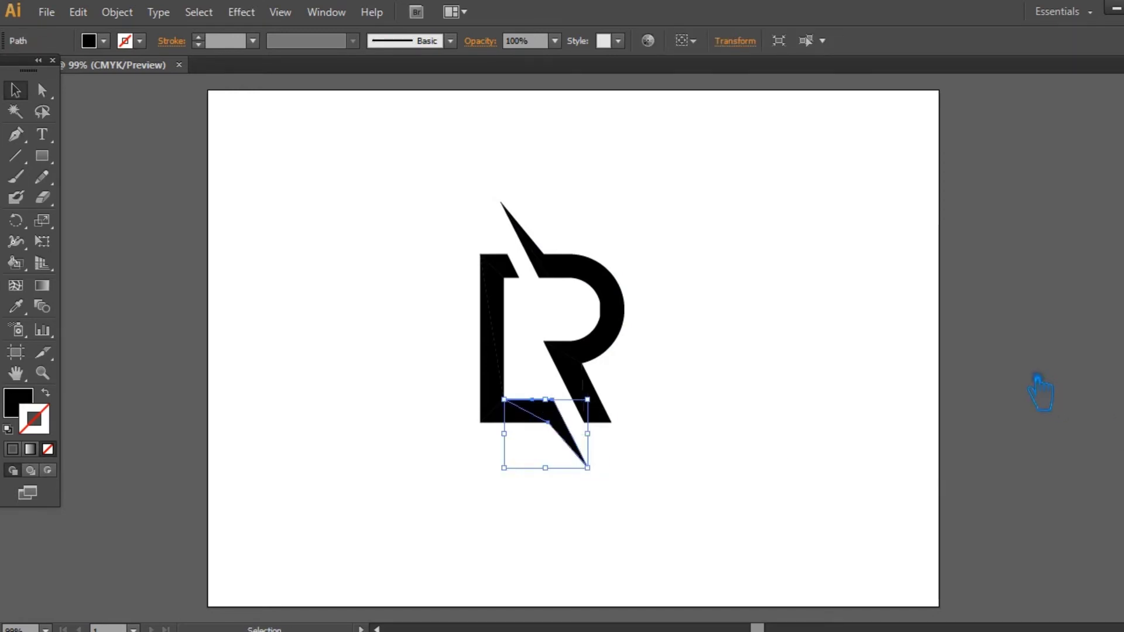
left_click(1039, 381)
left_click(581, 287)
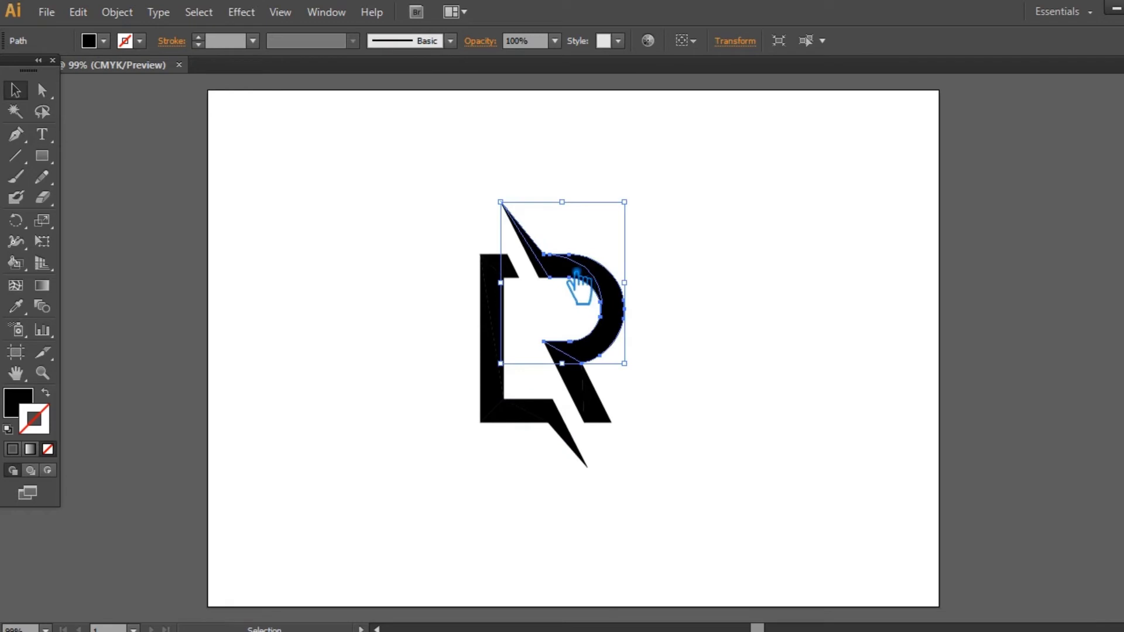
right_click(621, 274)
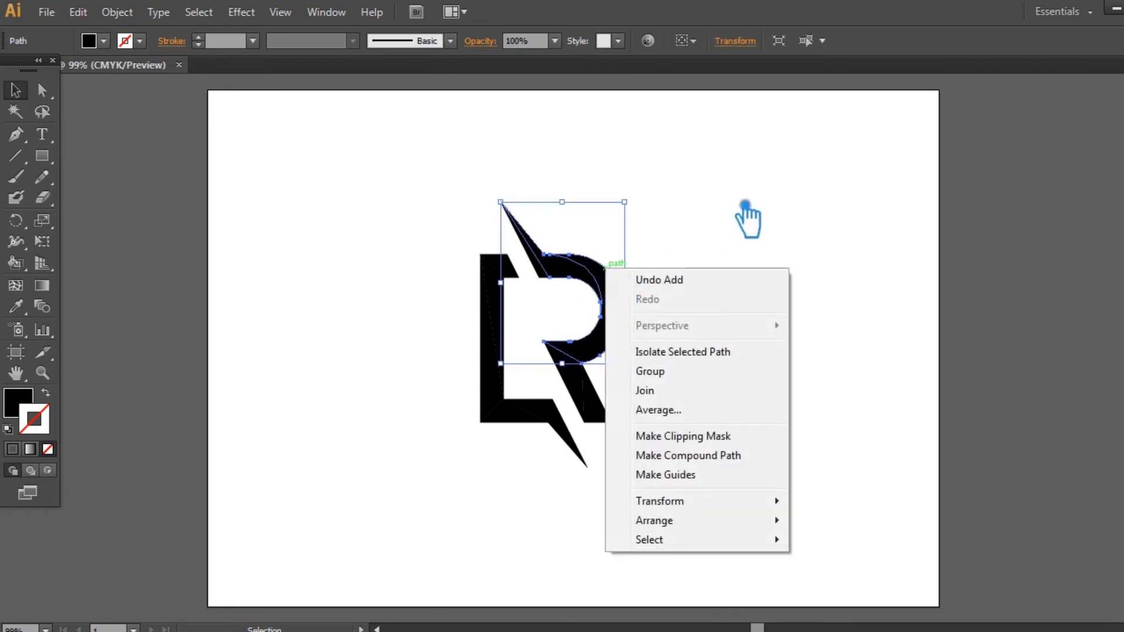
left_click(736, 213)
left_click(556, 283)
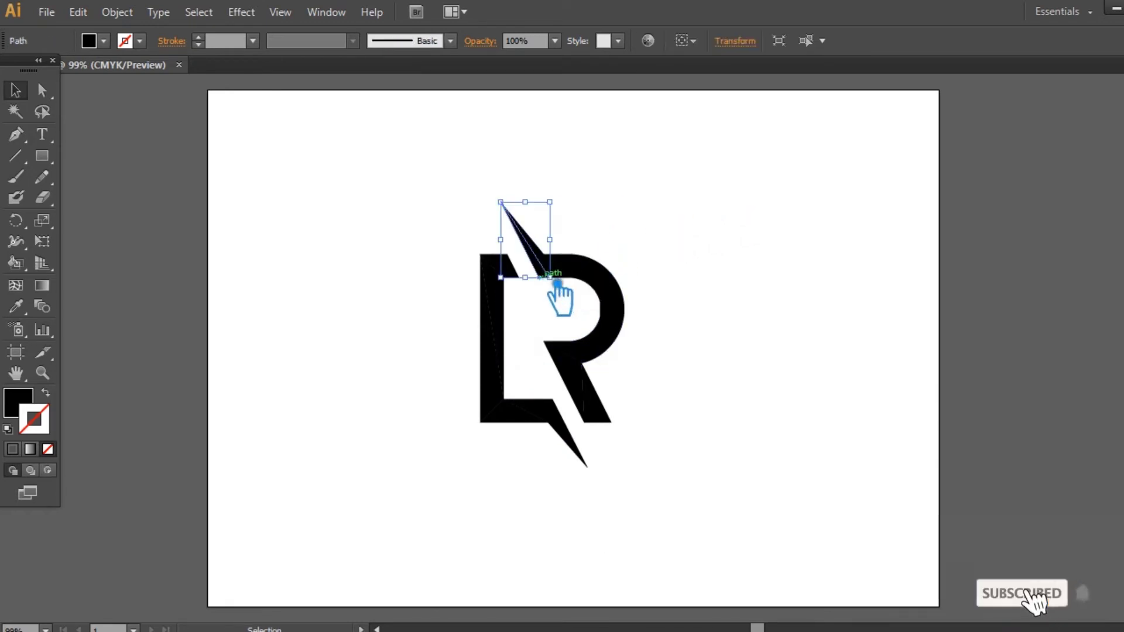
left_click(461, 243)
Step: Fill the bowl piece, including the outer side of the upper spike, with a light green
left_click(631, 309)
double_click(23, 406)
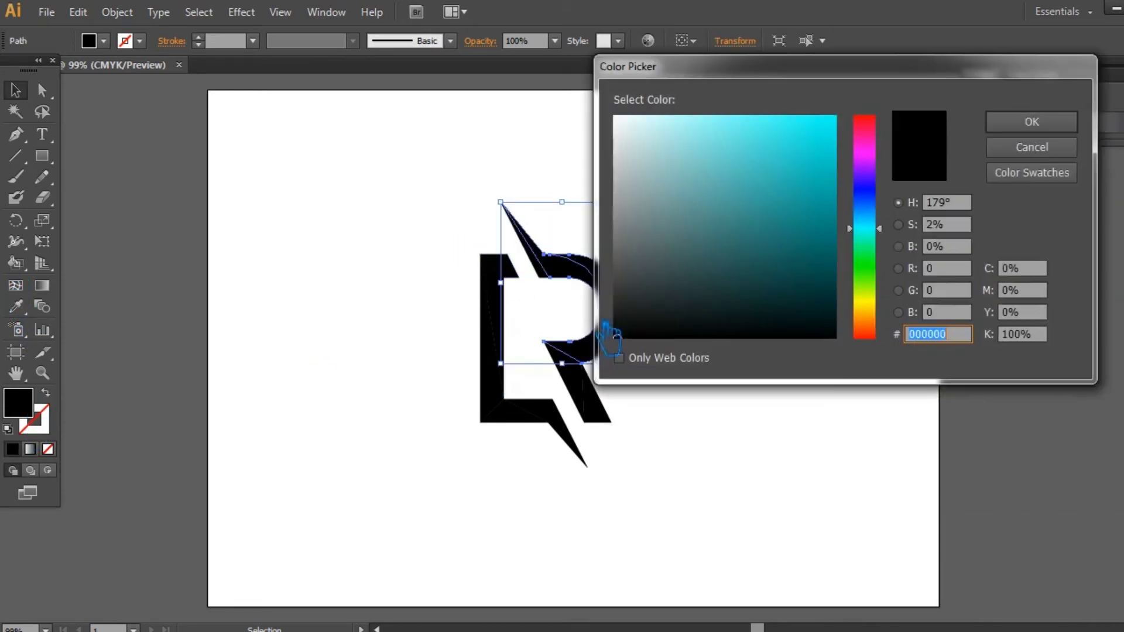
left_click(867, 286)
left_click_drag(800, 182, 797, 159)
left_click(1025, 125)
left_click(1118, 75)
left_click(1025, 140)
left_click(810, 226)
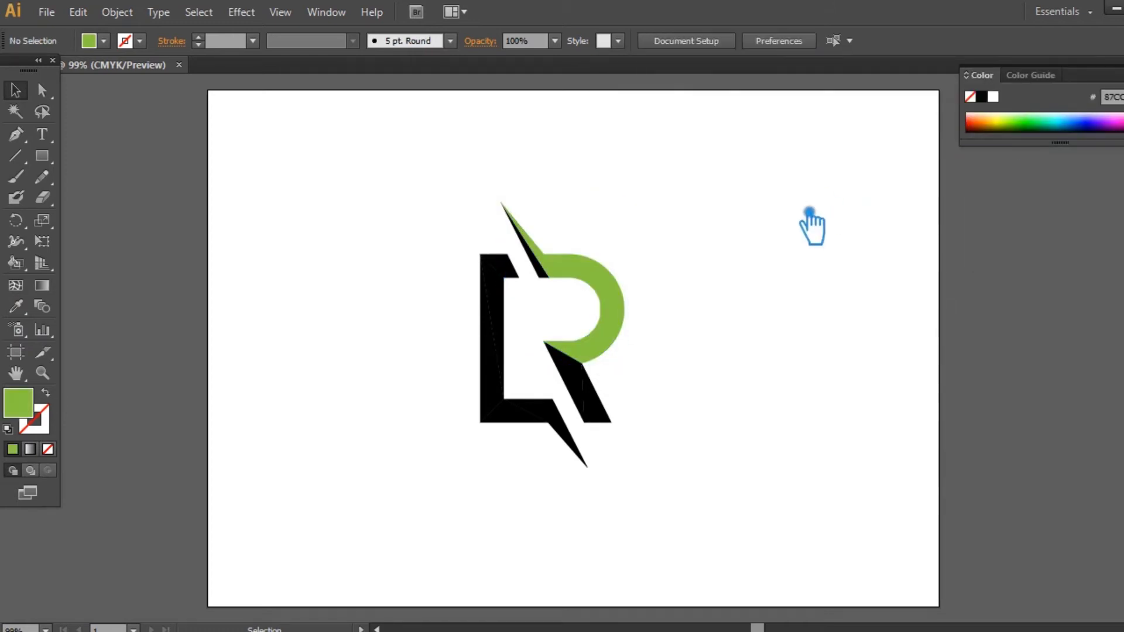
Step: Fill the narrow inner facet of the upper spike with the darker green #72A81D
left_click(551, 279)
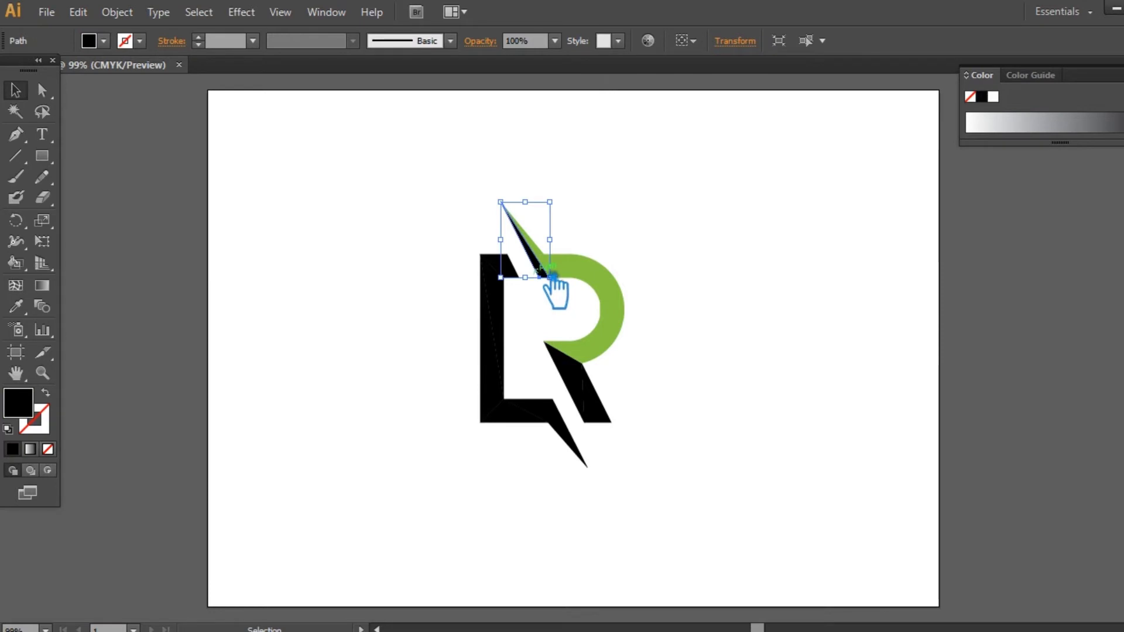
left_click(612, 308)
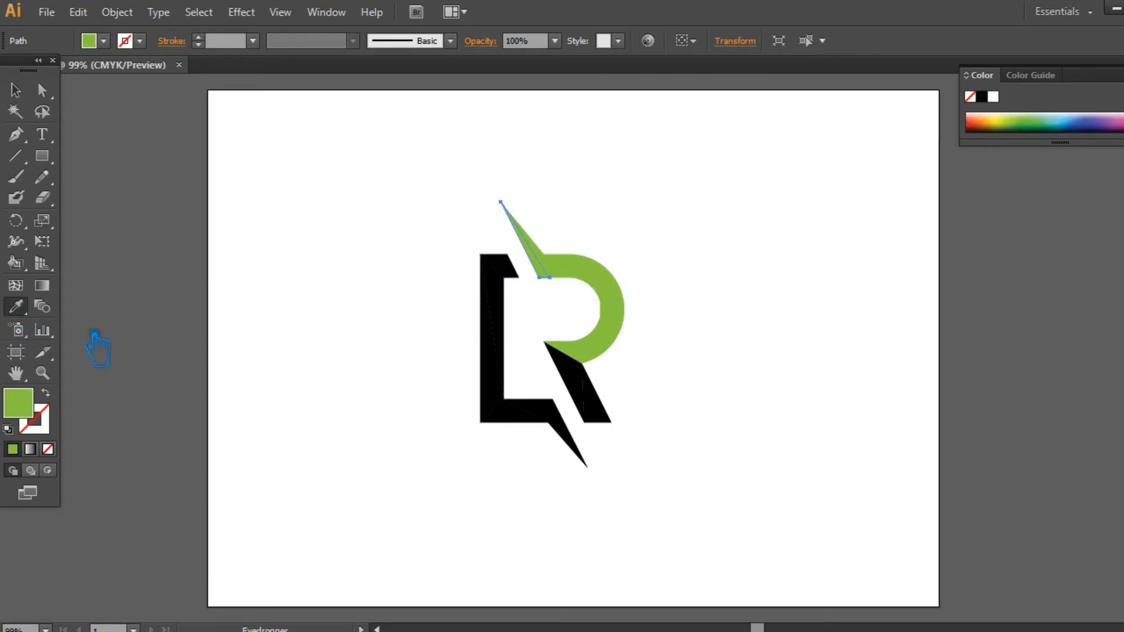
double_click(27, 404)
left_click(799, 191)
left_click(1068, 122)
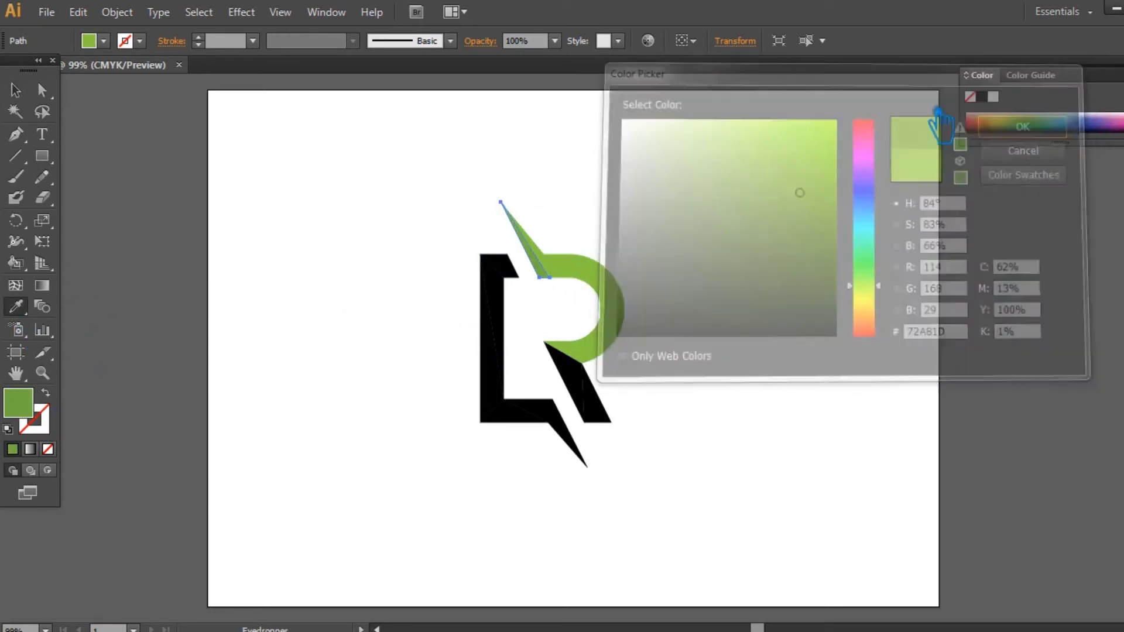
left_click(24, 91)
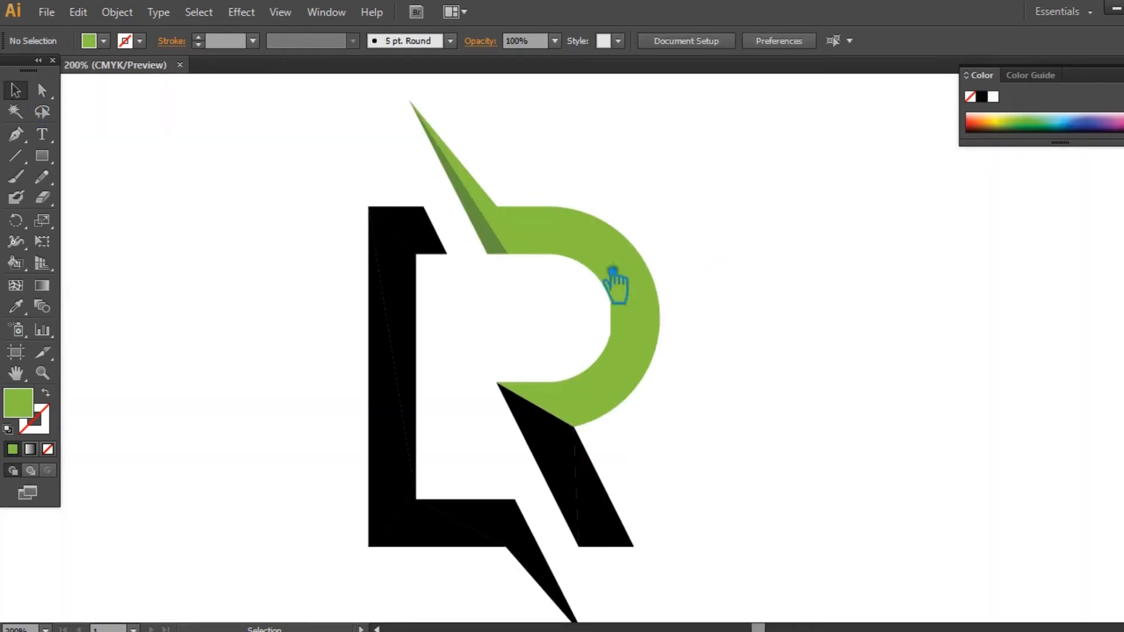
Step: Fill the leg's inner triangular facet with the dark green sampled from the upper spike
left_click(539, 556)
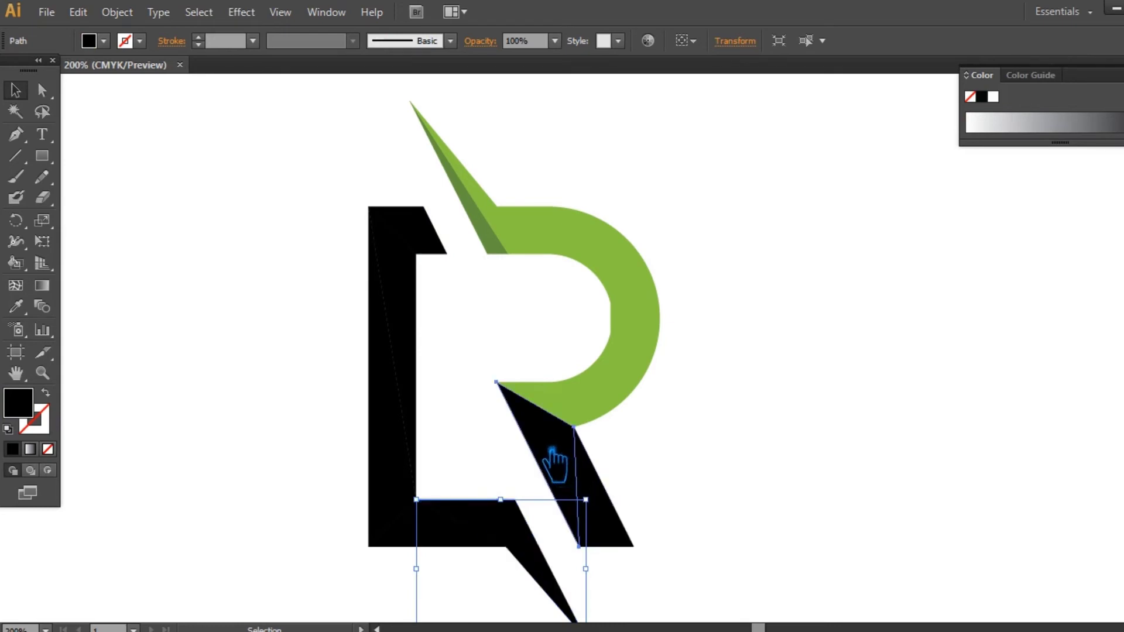
left_click(551, 451)
left_click(16, 306)
left_click(487, 221)
key("v")
left_click(702, 410)
Step: Fill the leg's outer facet with the light green sampled from the bowl
left_click(609, 515)
left_click(16, 305)
left_click(642, 297)
left_click(16, 91)
left_click(881, 291)
Step: Fill the slanted facet at the top of the stem with the bowl's light green
left_click(433, 245)
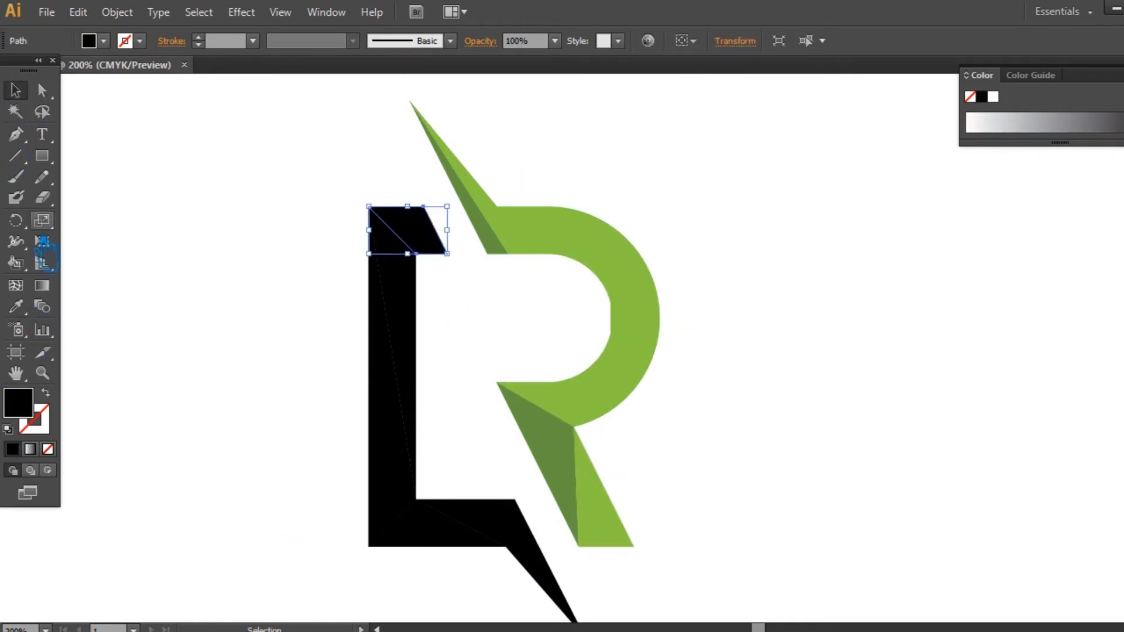
left_click(16, 305)
left_click(510, 249)
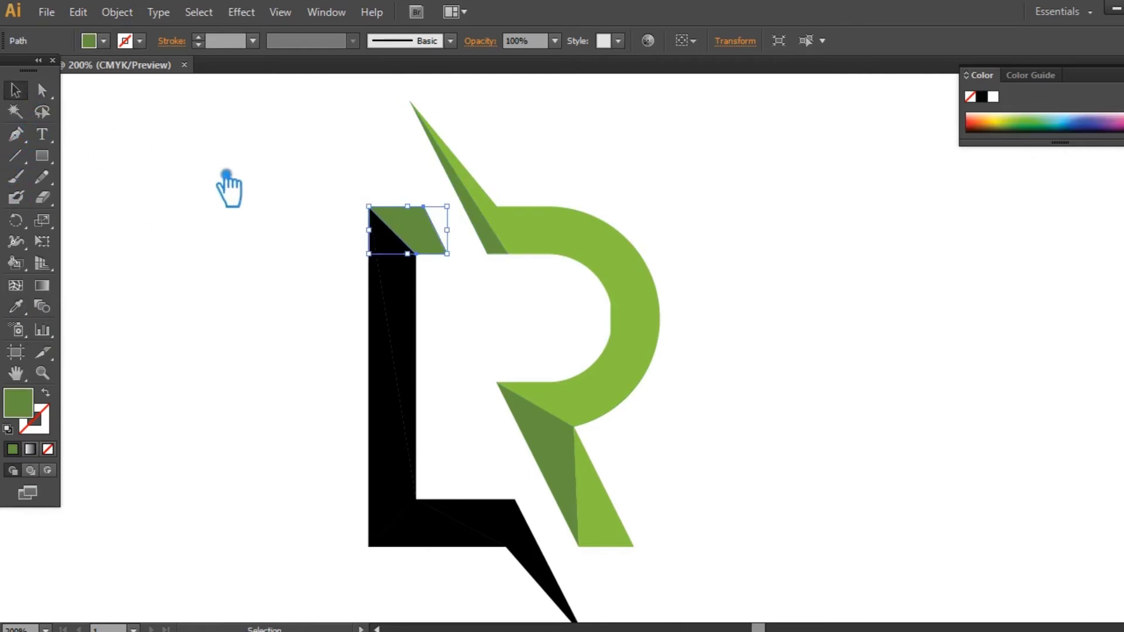
left_click(622, 245)
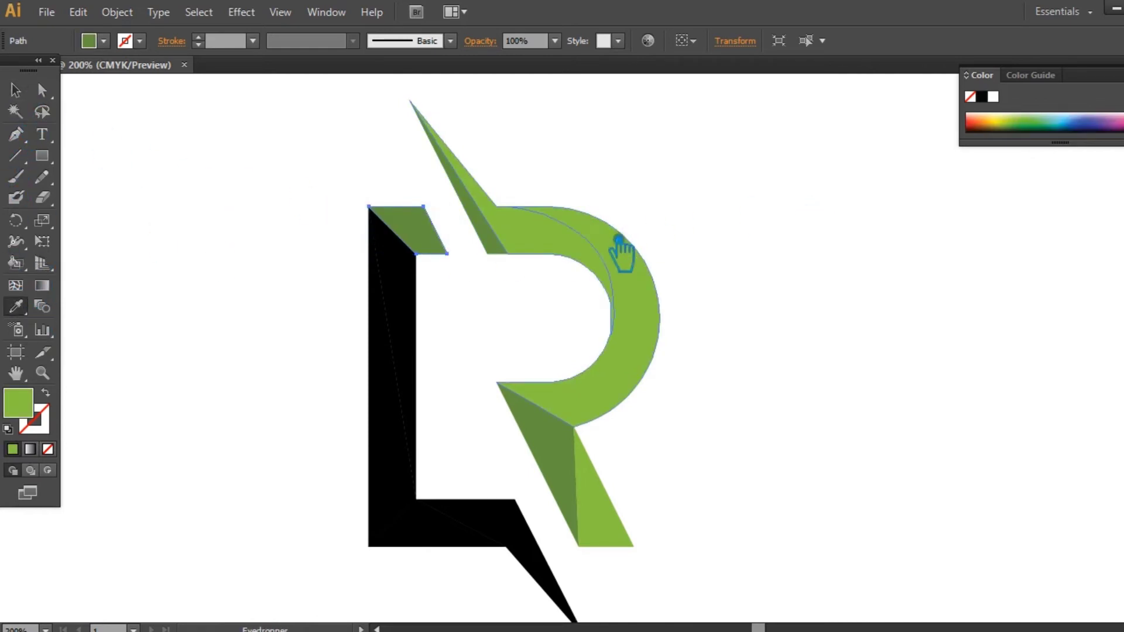
left_click(16, 90)
left_click(326, 258)
Step: Fill the stem's inner facet with the dark green sampled from the upper spike
left_click(415, 300)
left_click(16, 305)
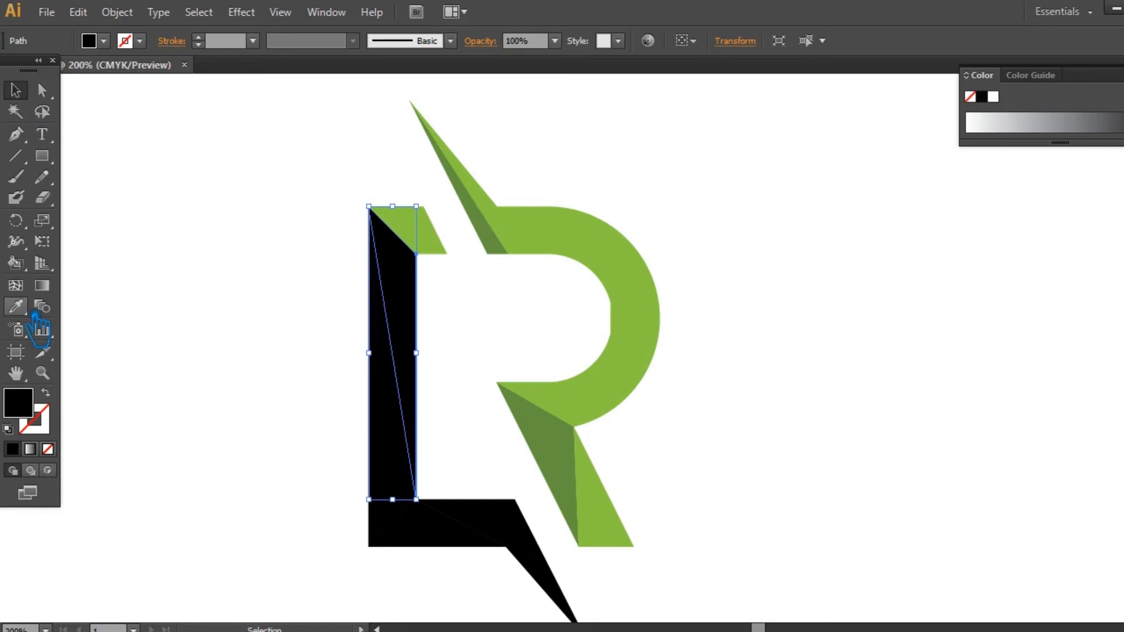
left_click(497, 249)
left_click(16, 90)
left_click(344, 297)
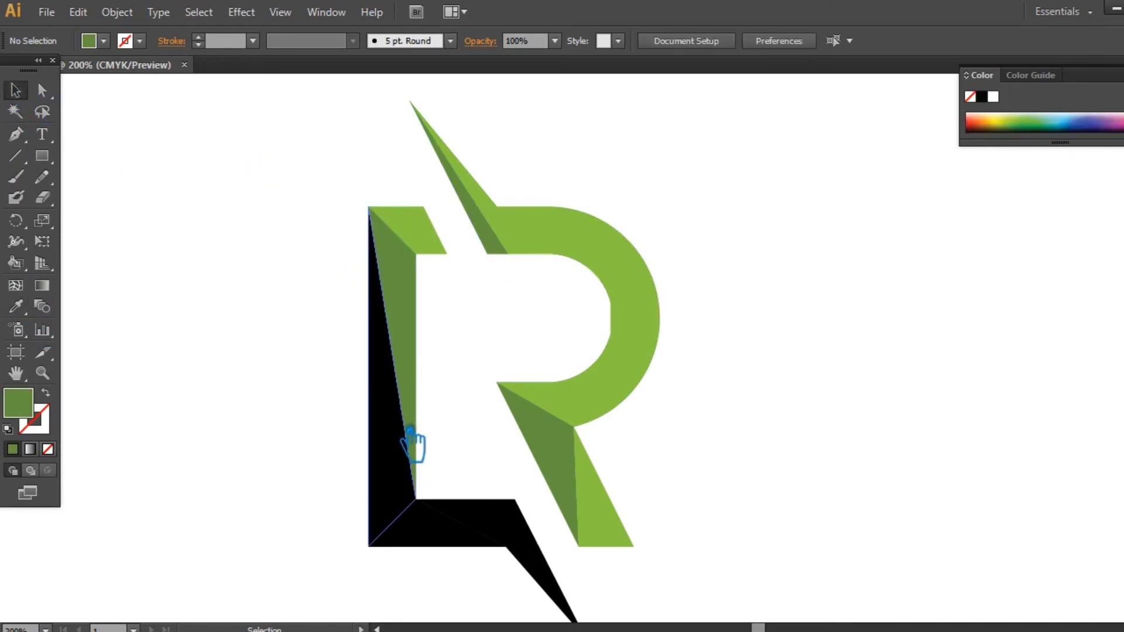
Step: Fill the stem's outer facet with the light green sampled from the stem's top facet
left_click(399, 436)
left_click(16, 306)
left_click(439, 243)
left_click(16, 90)
left_click(283, 188)
Step: Fill the triangular facet at the bottom of the base with the stem's dark green
left_click(460, 537)
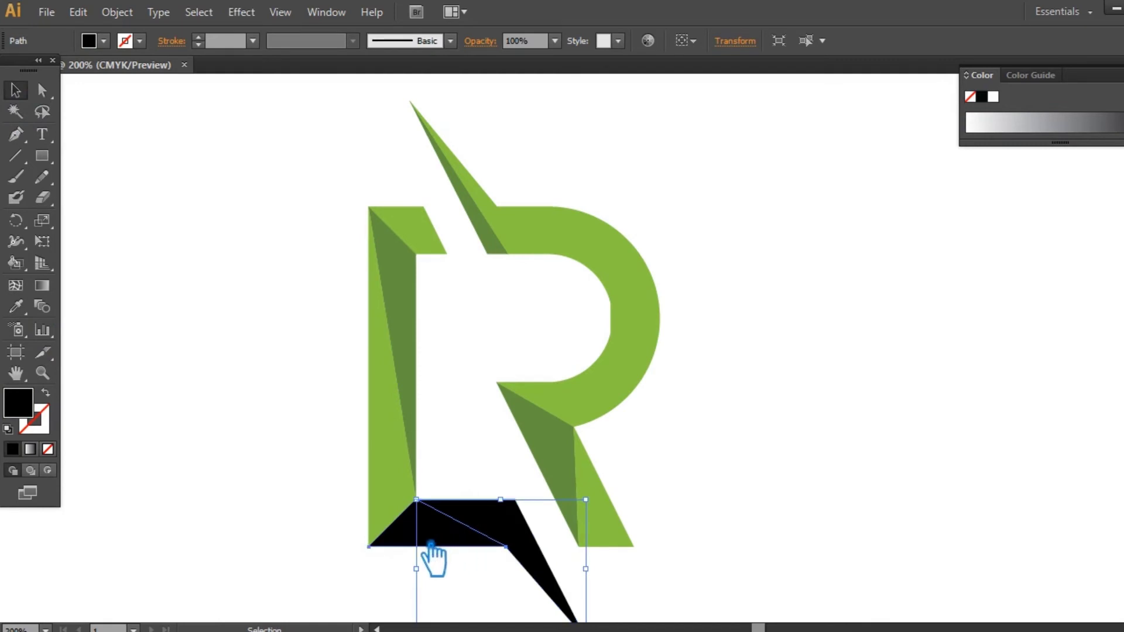
left_click(16, 306)
left_click(403, 293)
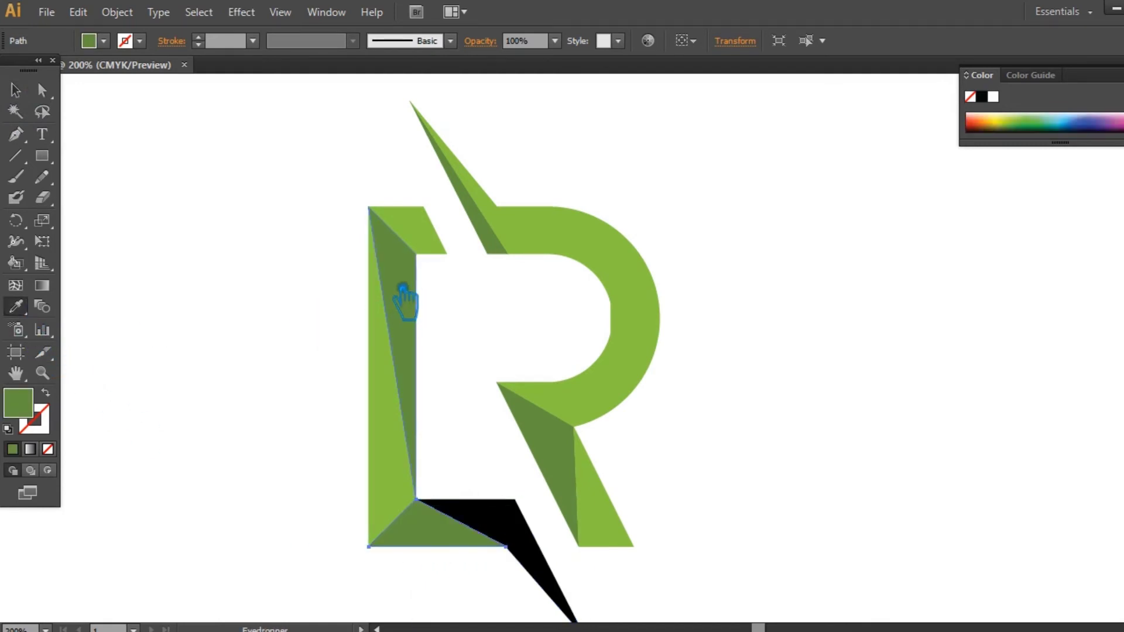
left_click(16, 91)
Step: Fill the lower spike piece with the light green sampled from the stem
left_click(513, 532)
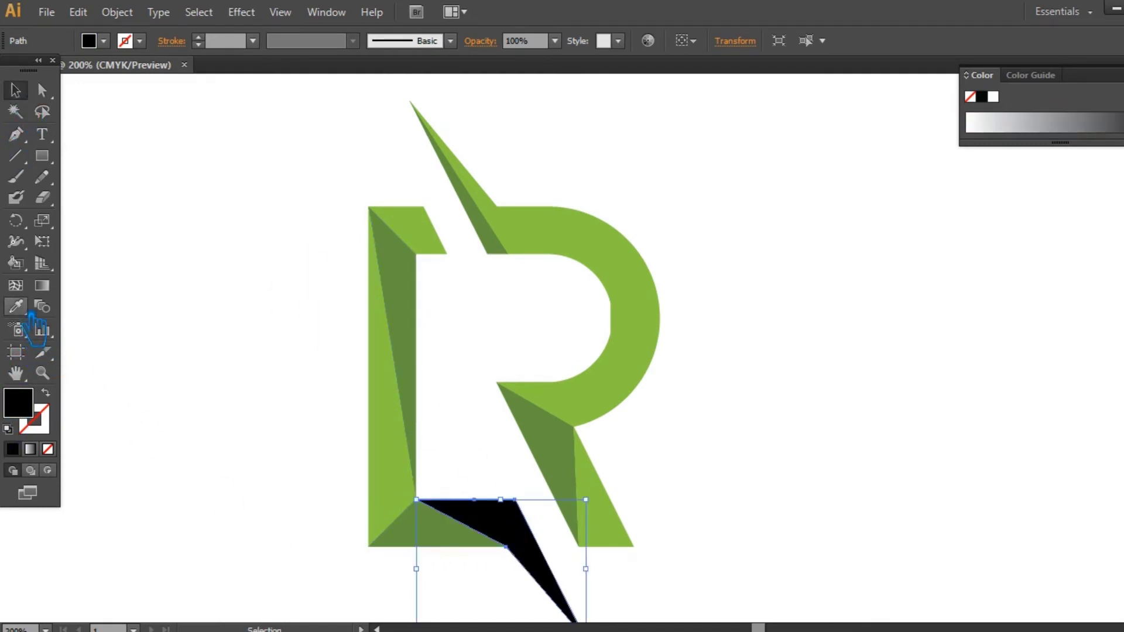
left_click(411, 469)
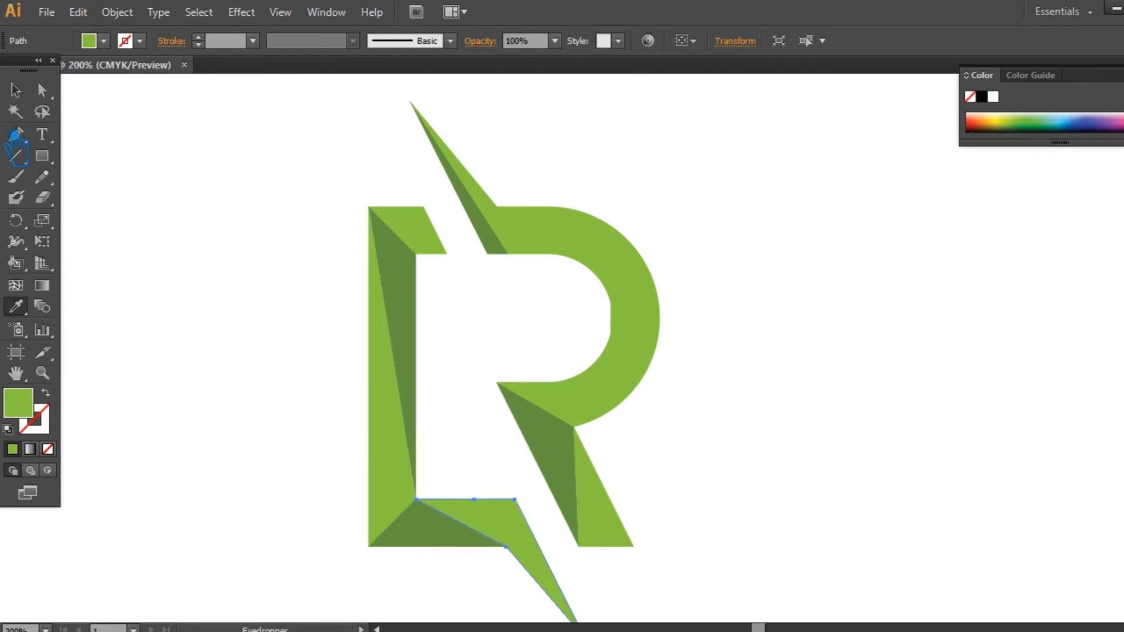
left_click(16, 90)
left_click(202, 175)
Step: Recolor the stem's outer facet with the dark green sampled from the inner facet
left_click(396, 440)
left_click(16, 306)
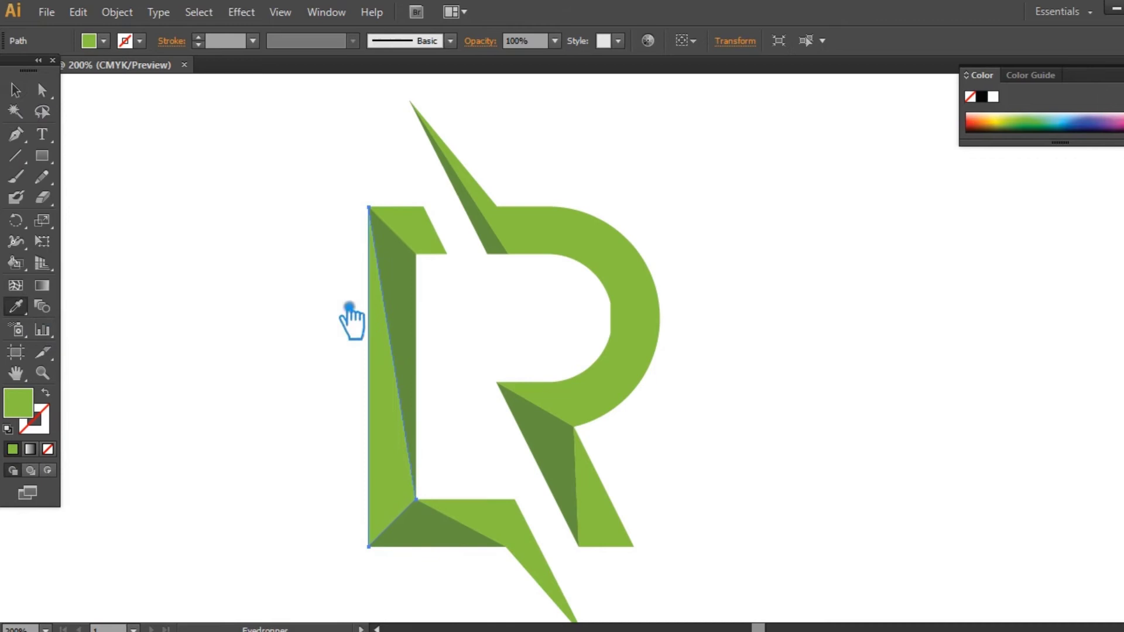
left_click(421, 274)
left_click(16, 90)
left_click(328, 199)
Step: Recolor the stem's inner facet with the light green sampled from the top facet
left_click(414, 289)
left_click(16, 306)
left_click(441, 228)
left_click(15, 90)
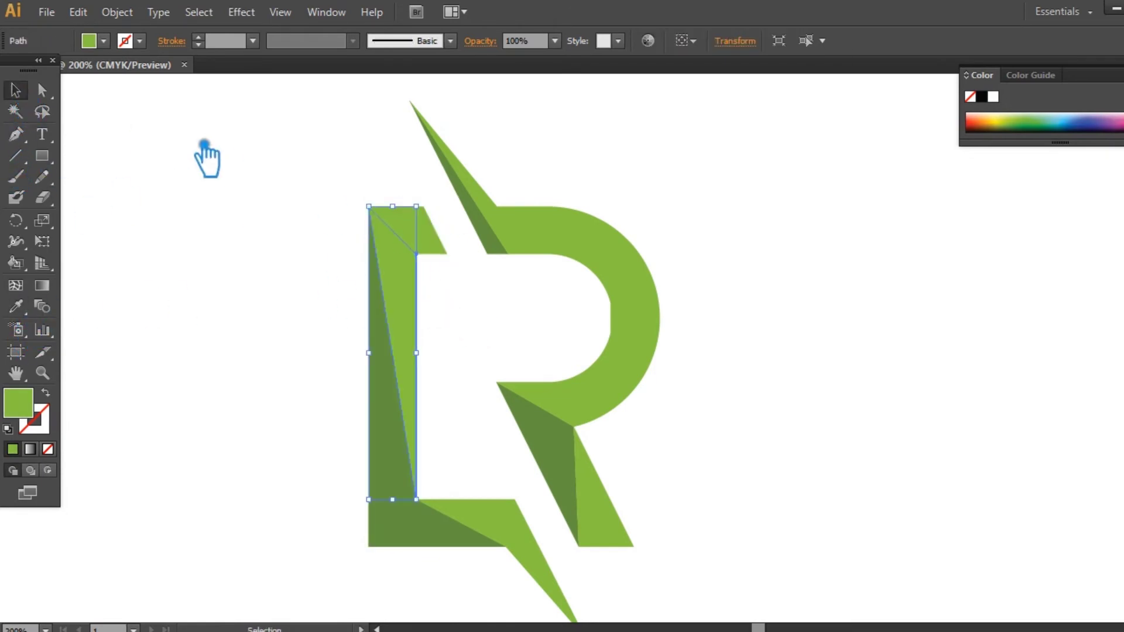
left_click(205, 156)
Step: Recolor the triangular facet at the bottom of the base with the stem's light green
left_click(422, 544)
left_click(16, 306)
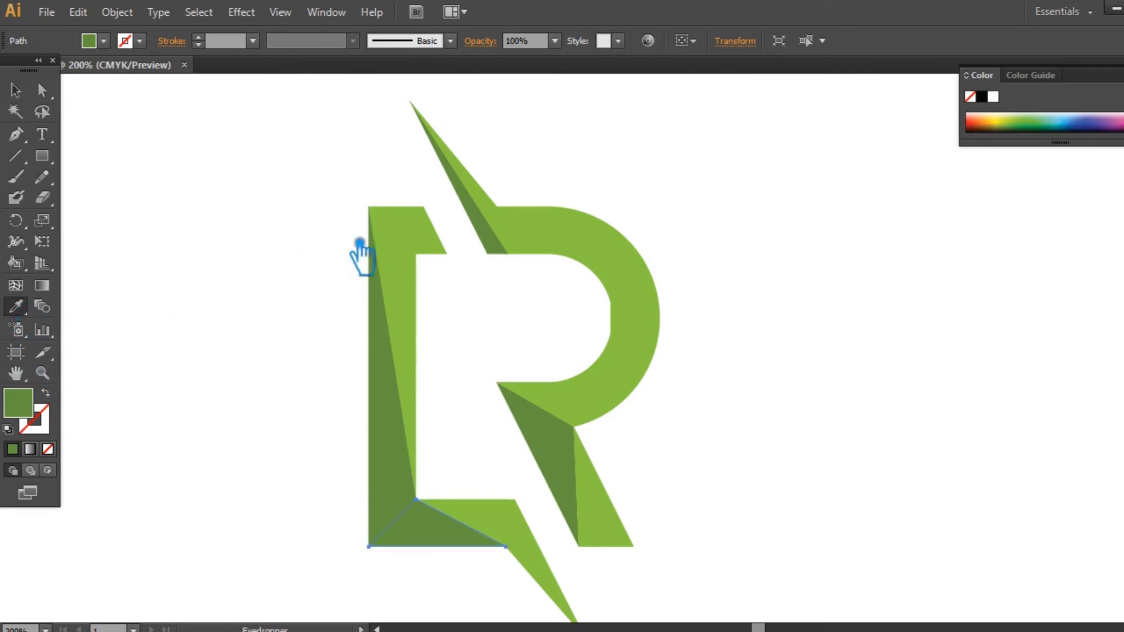
left_click(424, 240)
left_click(18, 91)
left_click(250, 244)
Step: Recolor the lower spike piece with the dark green sampled from the stem's outer facet
left_click(523, 550)
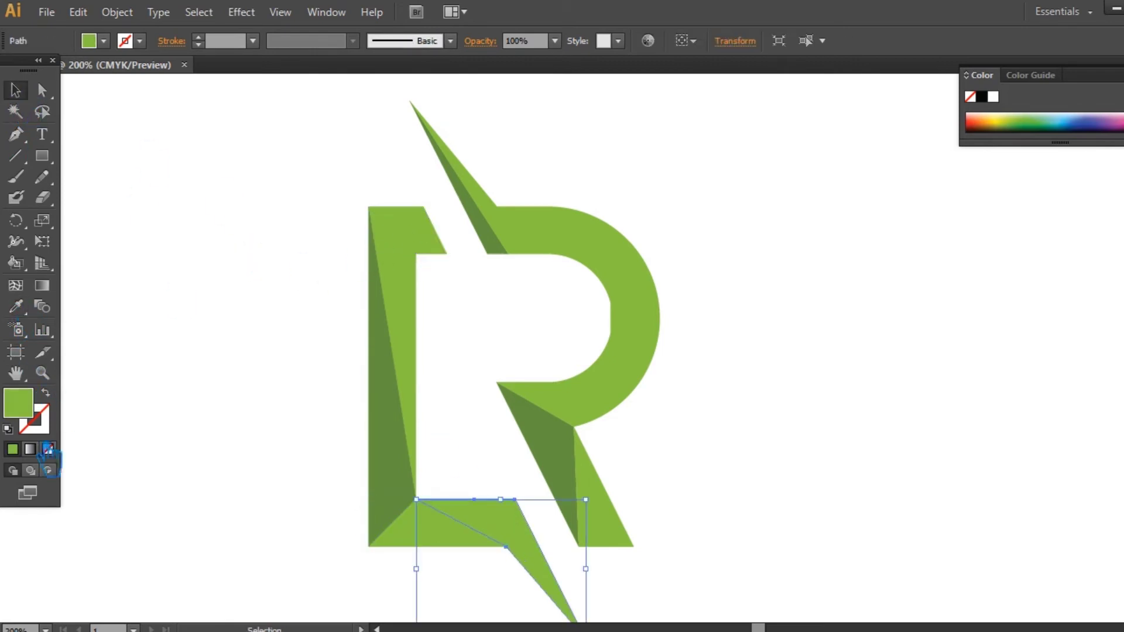
left_click(15, 306)
left_click(401, 459)
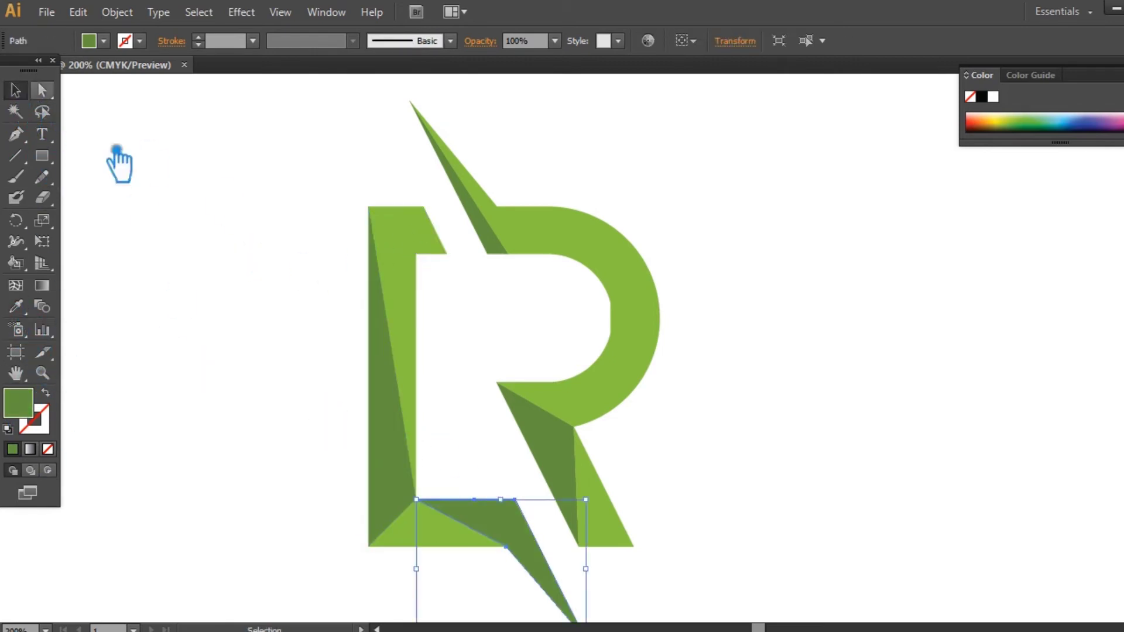
left_click(250, 268)
Step: Draw a rounded rectangle from the stem's inner corner across the bowl's opening and nudge it left to match the inner curve
left_click(656, 290)
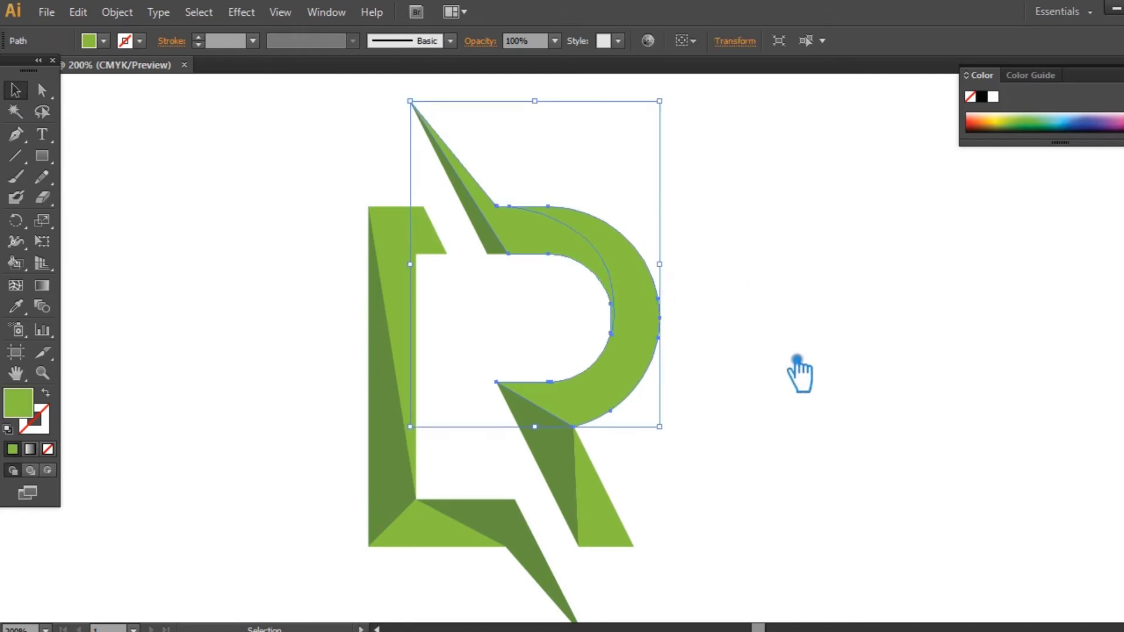
key("ctrl+equal")
left_click(920, 304)
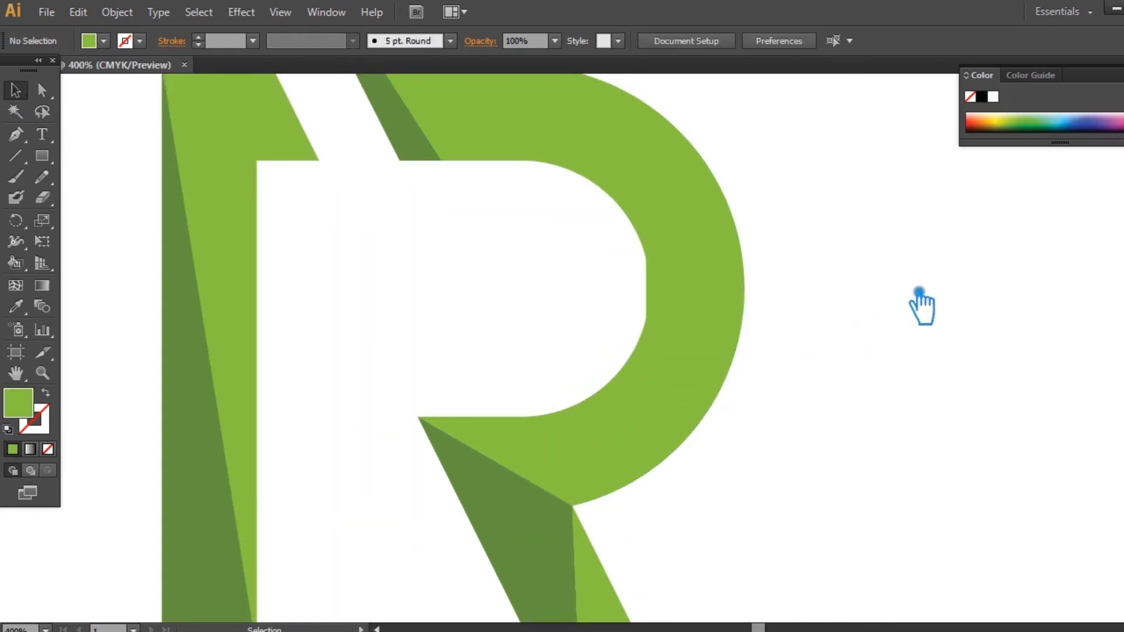
left_click(678, 296)
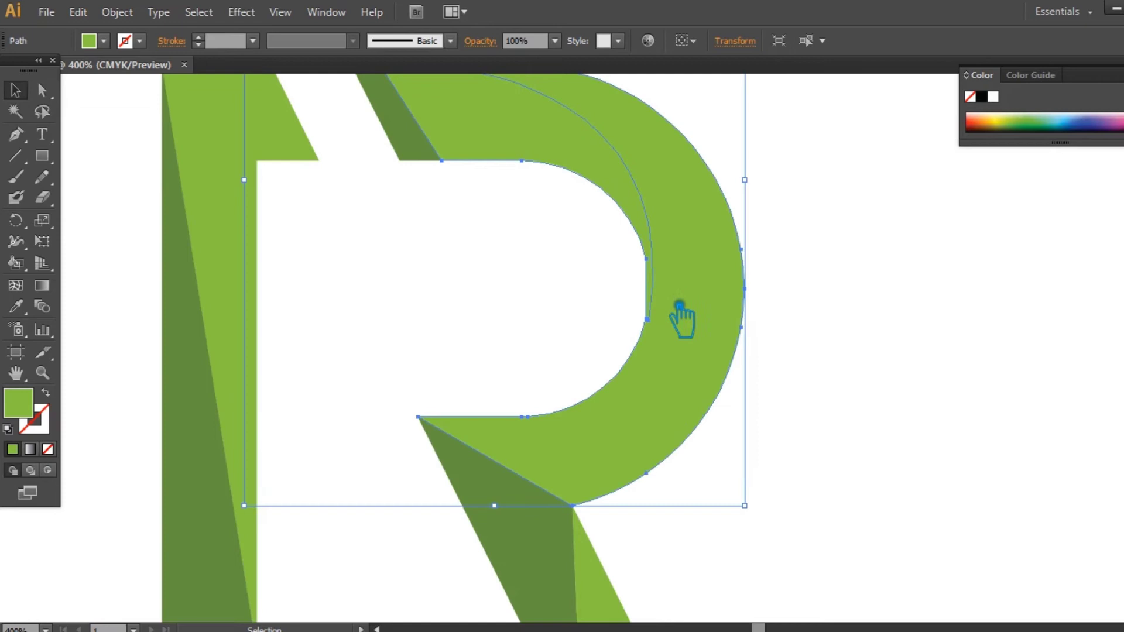
left_click_drag(863, 287, 902, 351)
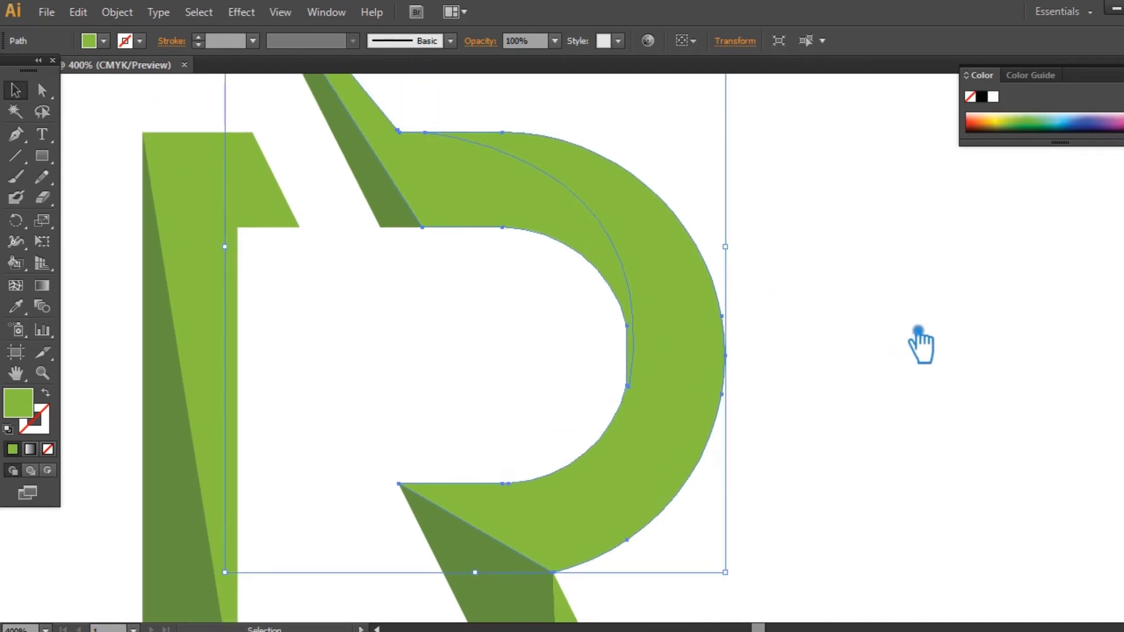
left_click(920, 345)
left_click_drag(42, 156, 117, 175)
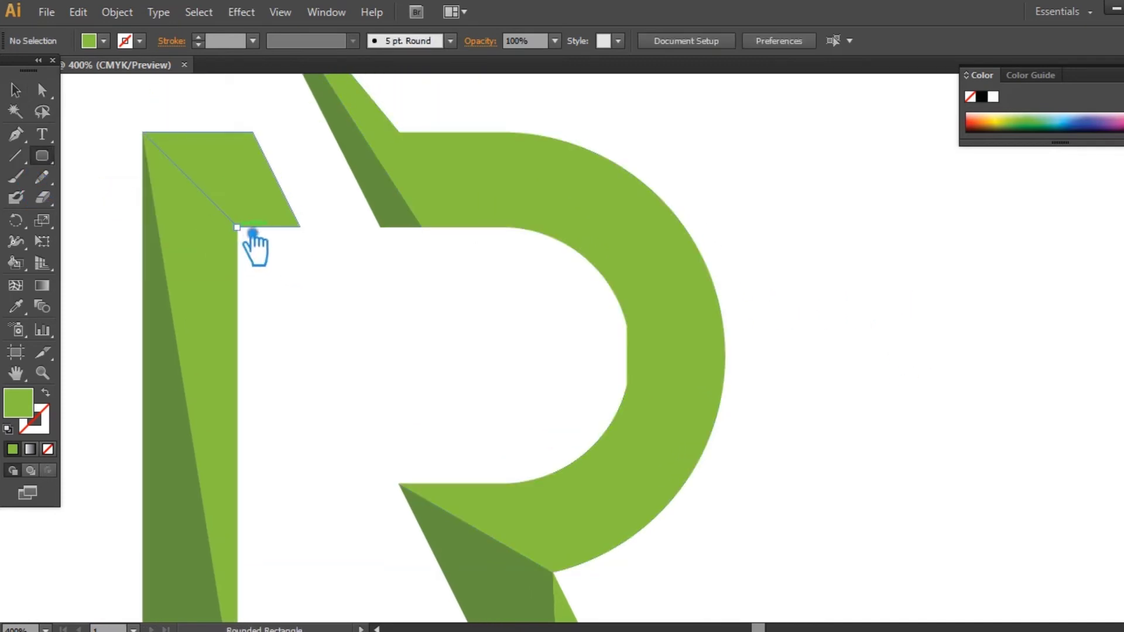
left_click_drag(237, 227, 648, 487)
left_click(15, 89)
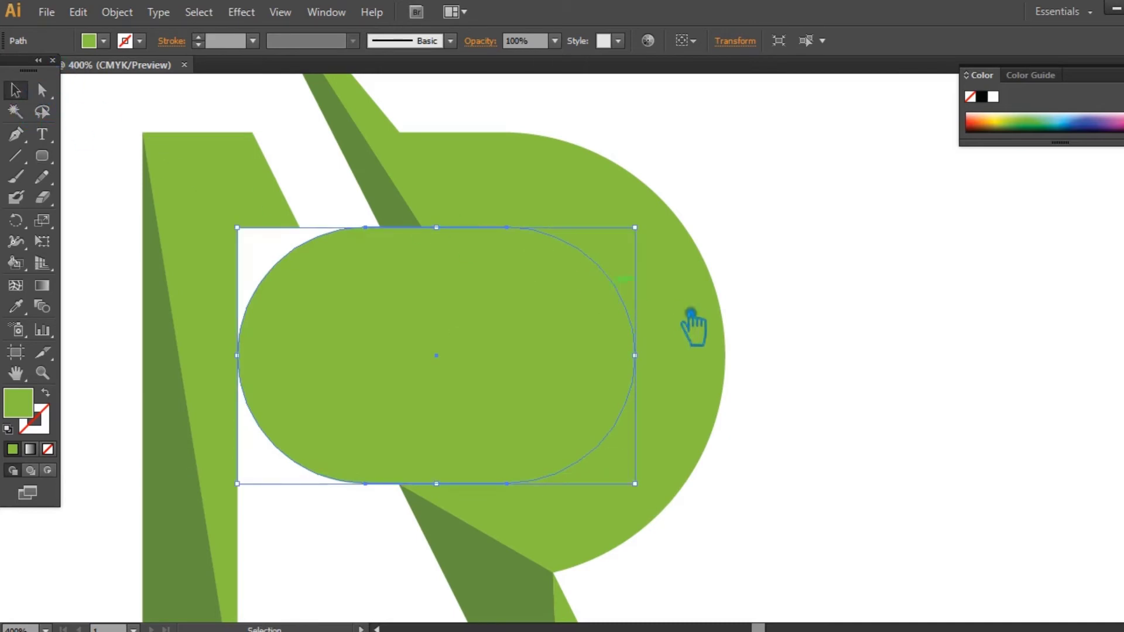
key("Left")
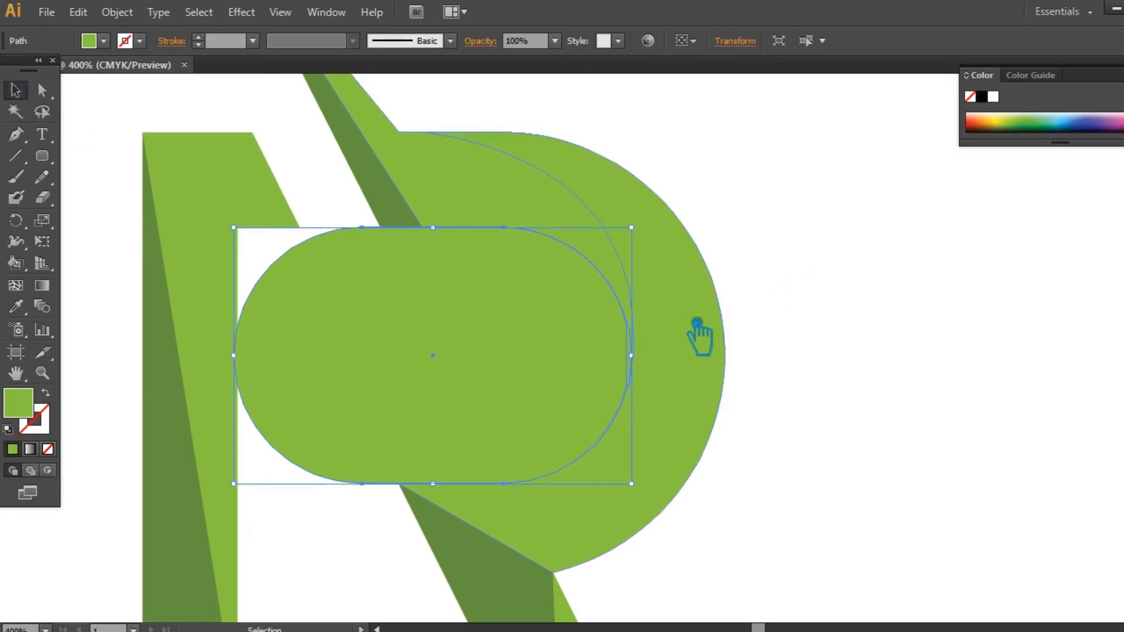
Step: Divide the bowl shape with the overlapping rounded rectangle using Pathfinder Divide and ungroup the resulting pieces
left_click_drag(775, 399, 496, 323)
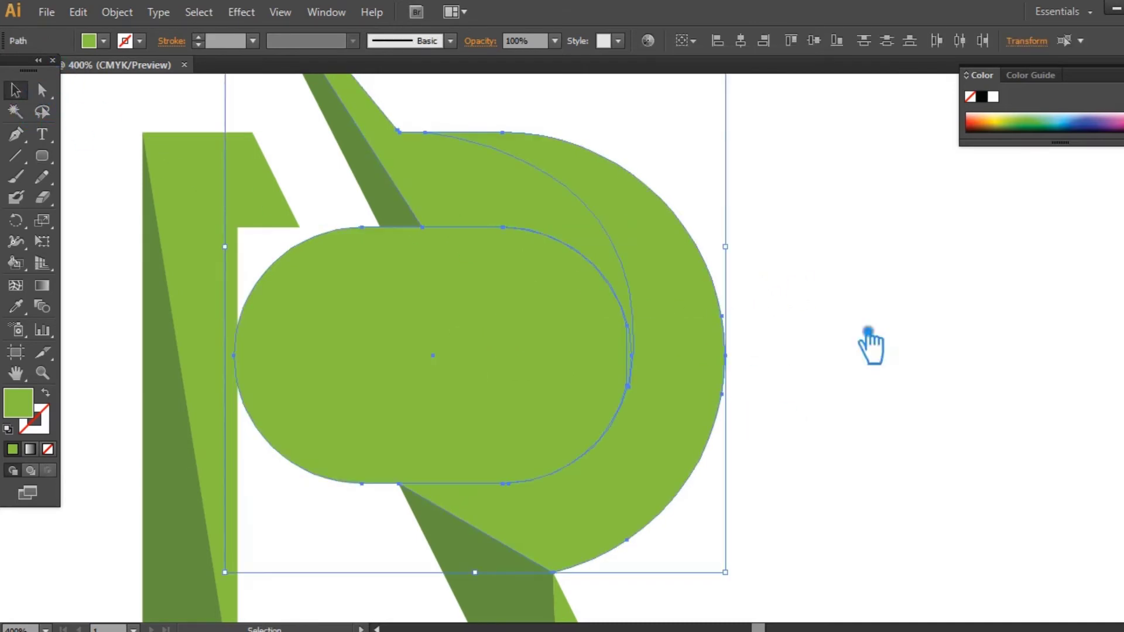
key("ctrl+shift+F9")
left_click(989, 515)
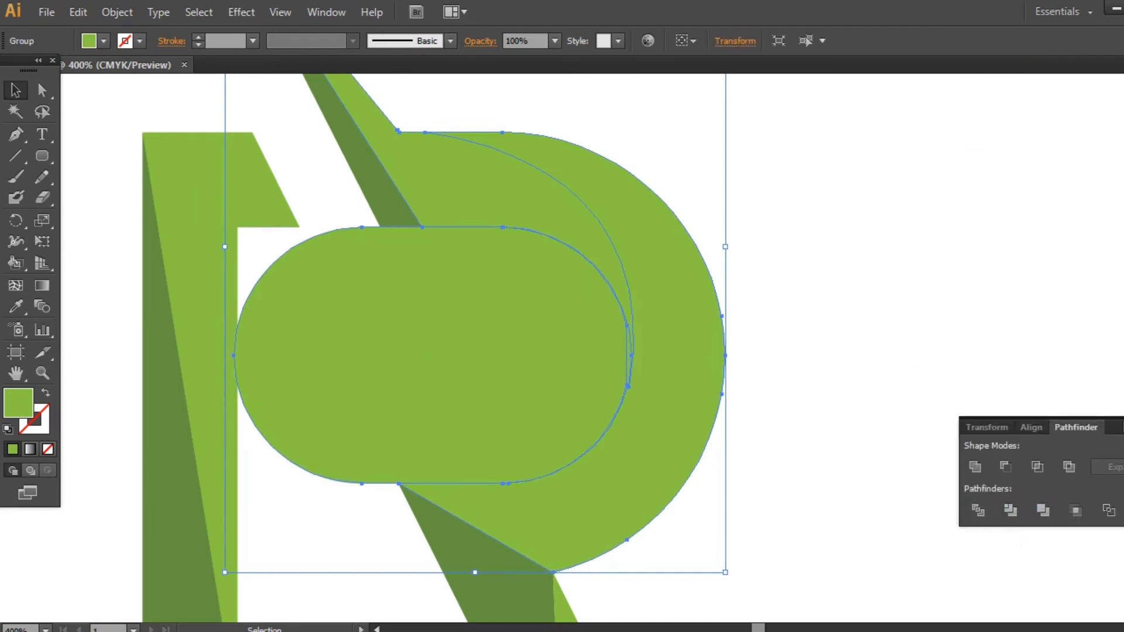
key("ctrl+shift+F9")
left_click(731, 367)
right_click(447, 345)
left_click(586, 443)
Step: Delete the leftover rounded rectangle piece and the inner sliver from the bowl's opening
key("ctrl+shift+a")
left_click(444, 372)
key("Delete")
left_click(643, 374)
key("Delete")
left_click(615, 251)
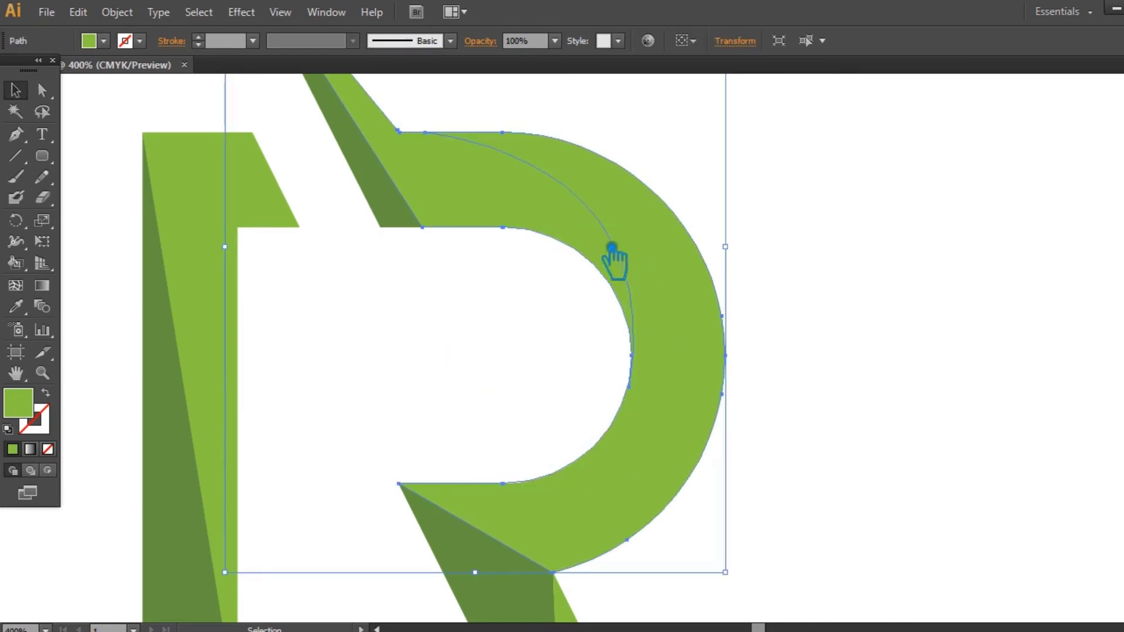
left_click(528, 334)
Step: Draw an unfilled curved Pen path from the upper spike's corner across the bowl to just past its inner edge
key("p")
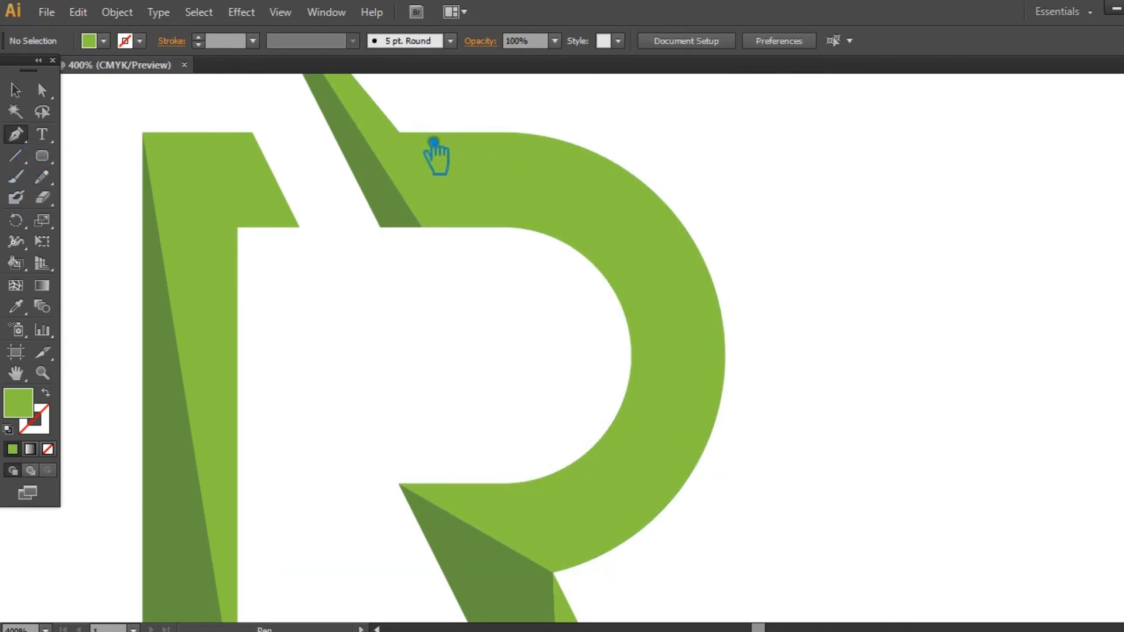
left_click(414, 140)
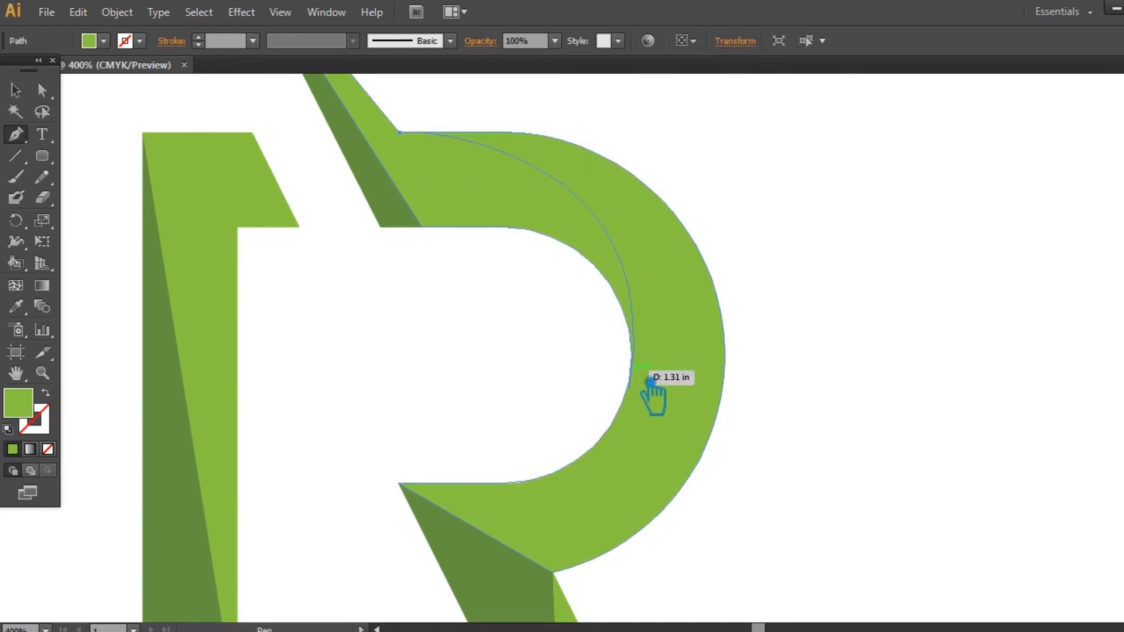
left_click_drag(628, 407, 542, 534)
left_click_drag(795, 259, 807, 396)
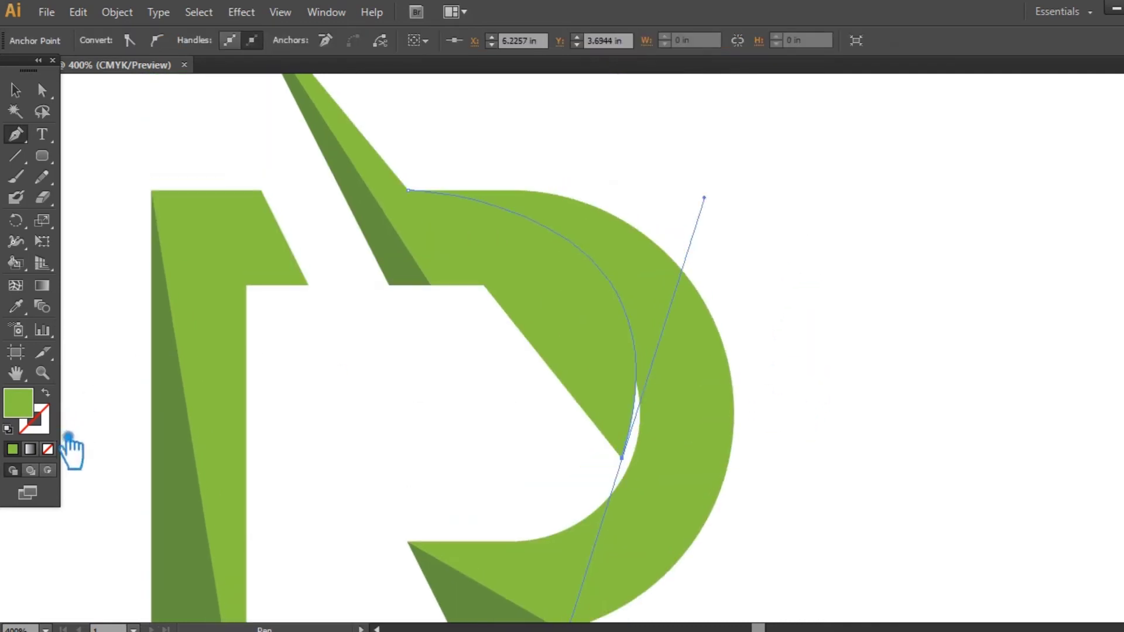
left_click(48, 449)
left_click(24, 89)
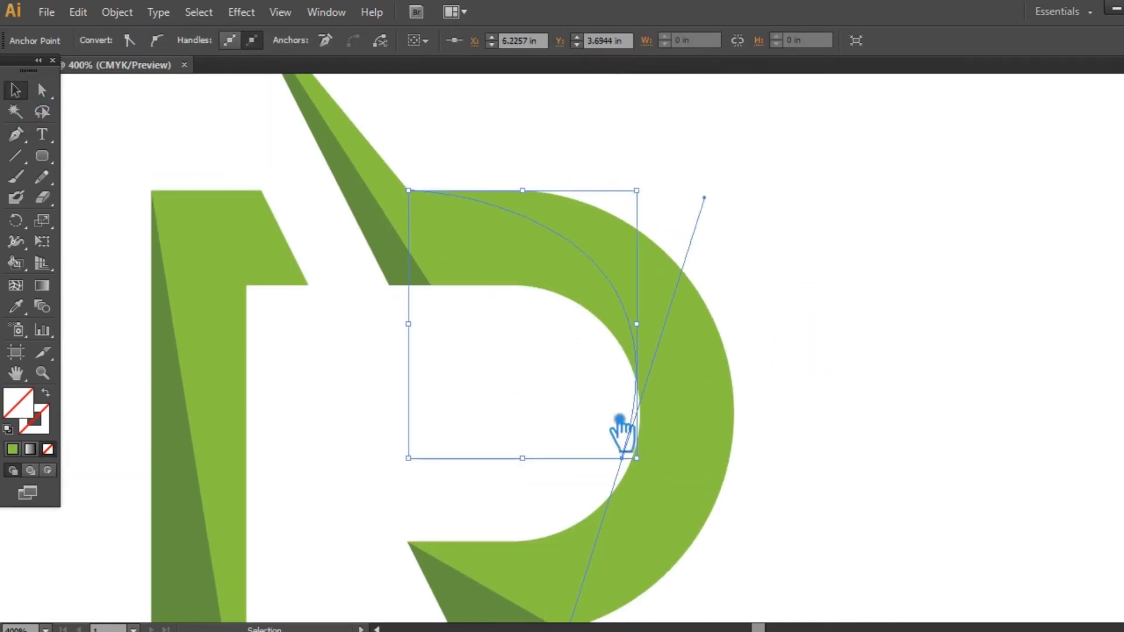
key("a")
left_click_drag(623, 460, 638, 463)
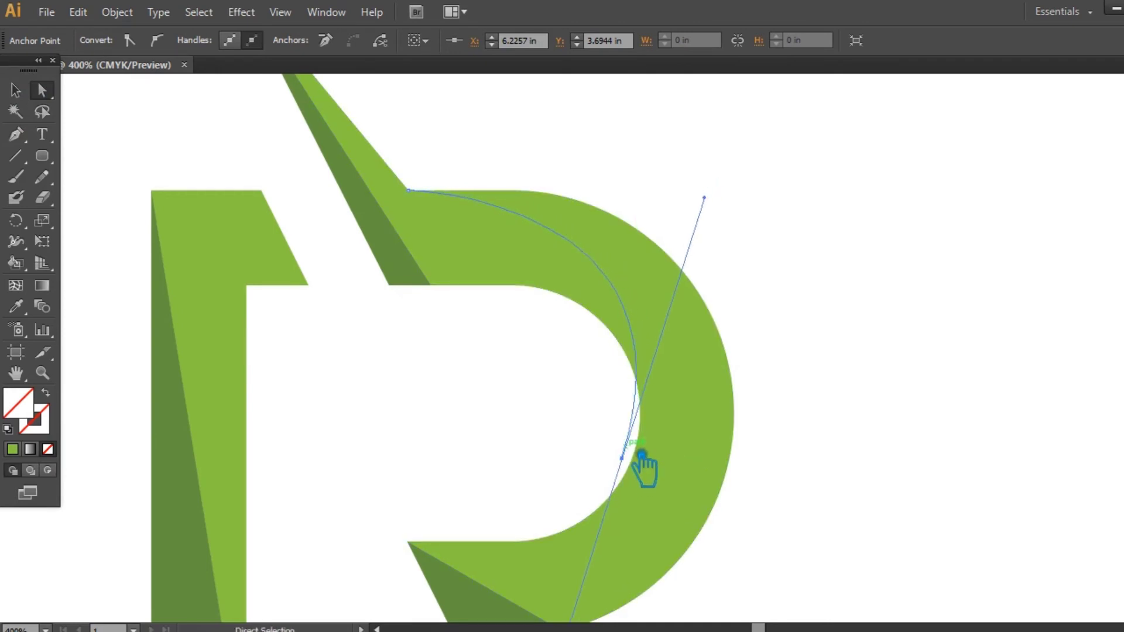
key("v")
left_click(870, 376)
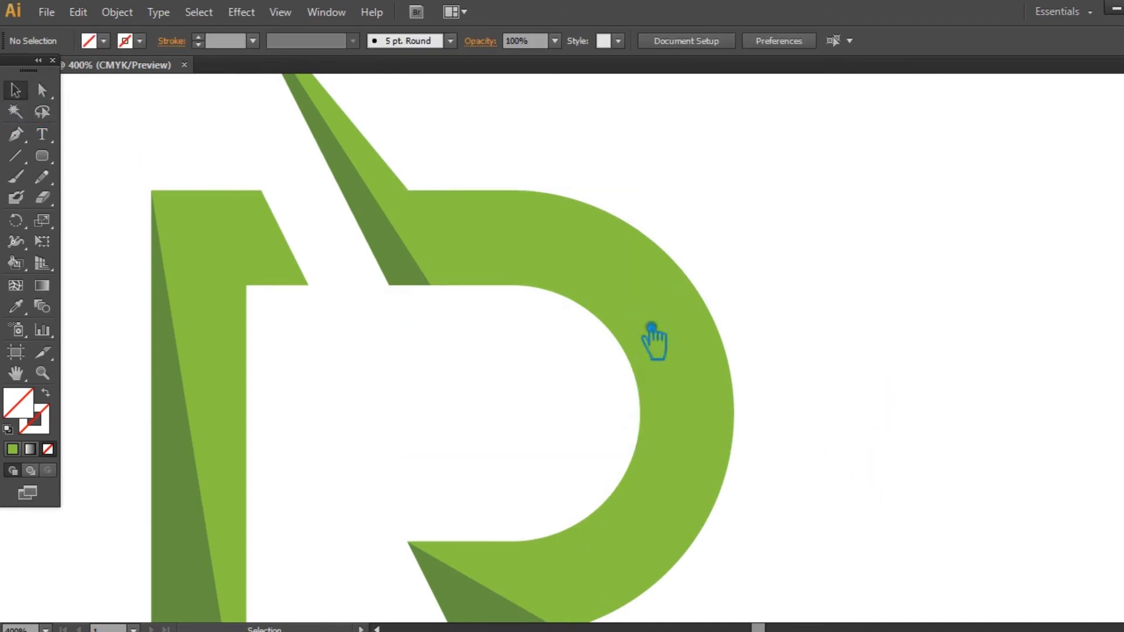
Step: Divide the bowl along the curved path with Pathfinder Divide and ungroup the resulting pieces
left_click(620, 266)
key("ctrl+shift+F9")
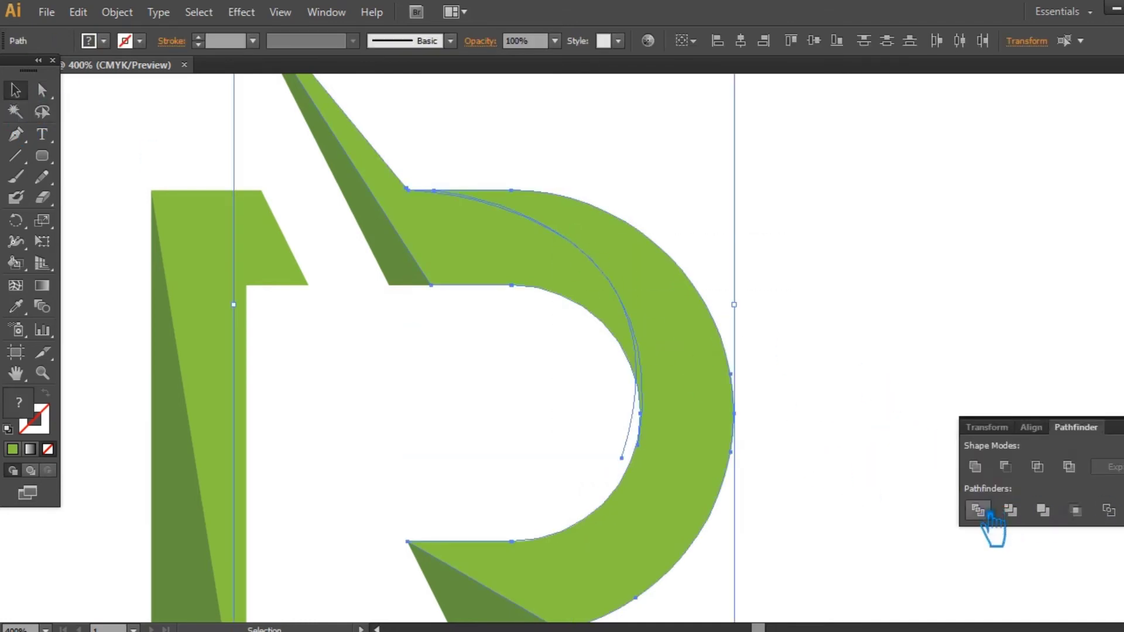
left_click(979, 510)
key("ctrl+shift+F9")
left_click(787, 338)
right_click(678, 297)
left_click(745, 401)
left_click(816, 351)
Step: Unite the outer bowl piece with the thin sliver along the curve into one shape
left_click(533, 281)
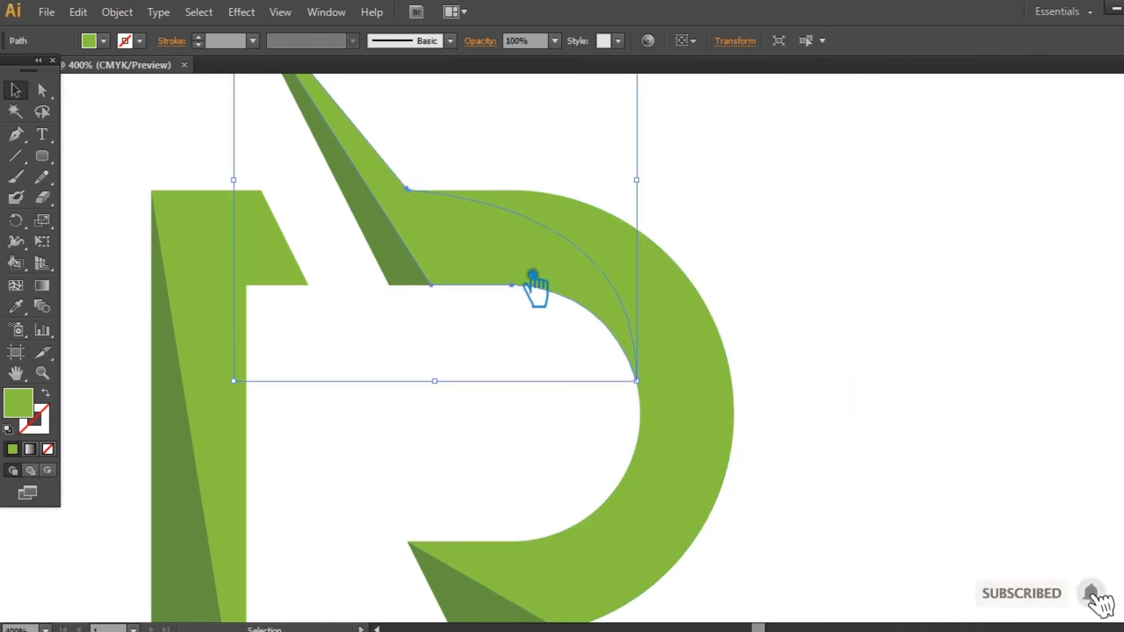
left_click(785, 274)
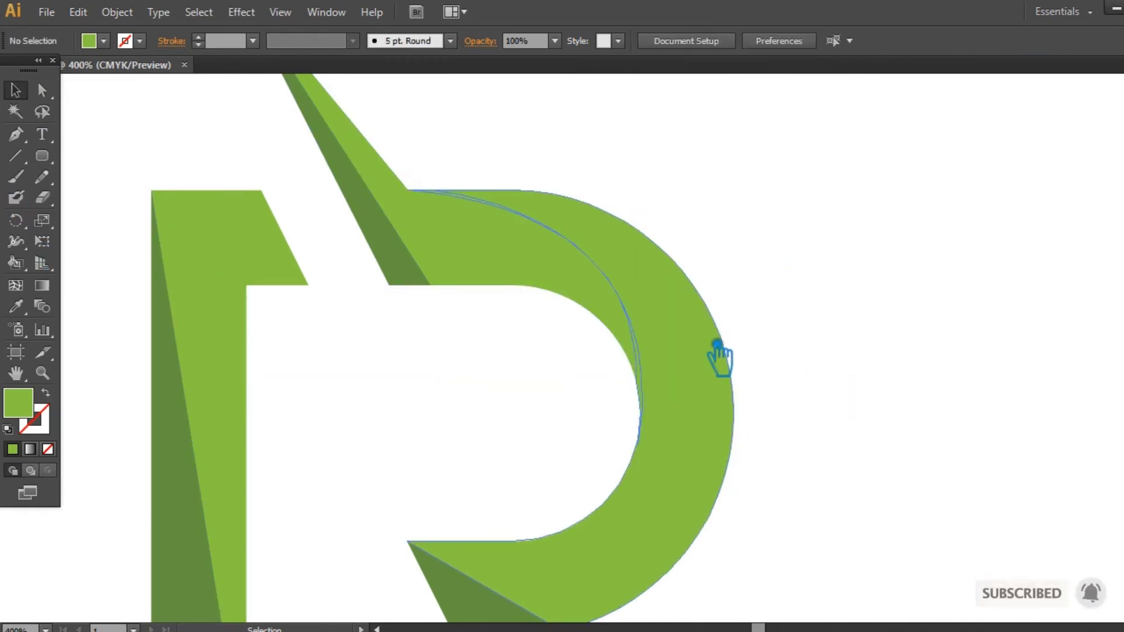
left_click(721, 356)
left_click(852, 377)
left_click(682, 438)
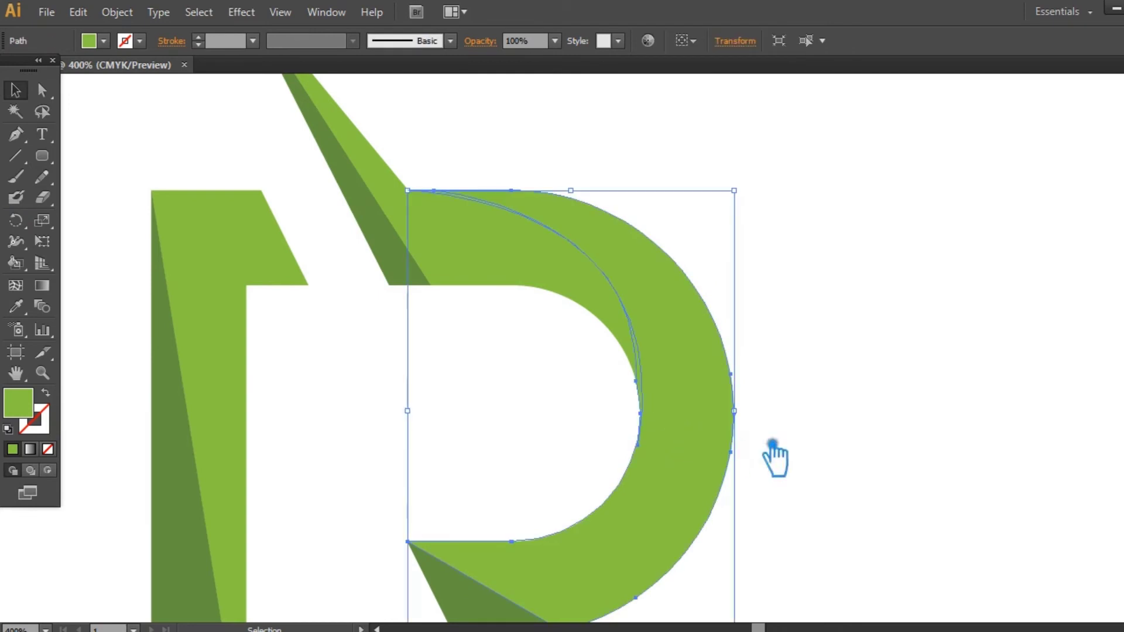
key("ctrl+shift+F9")
left_click(977, 467)
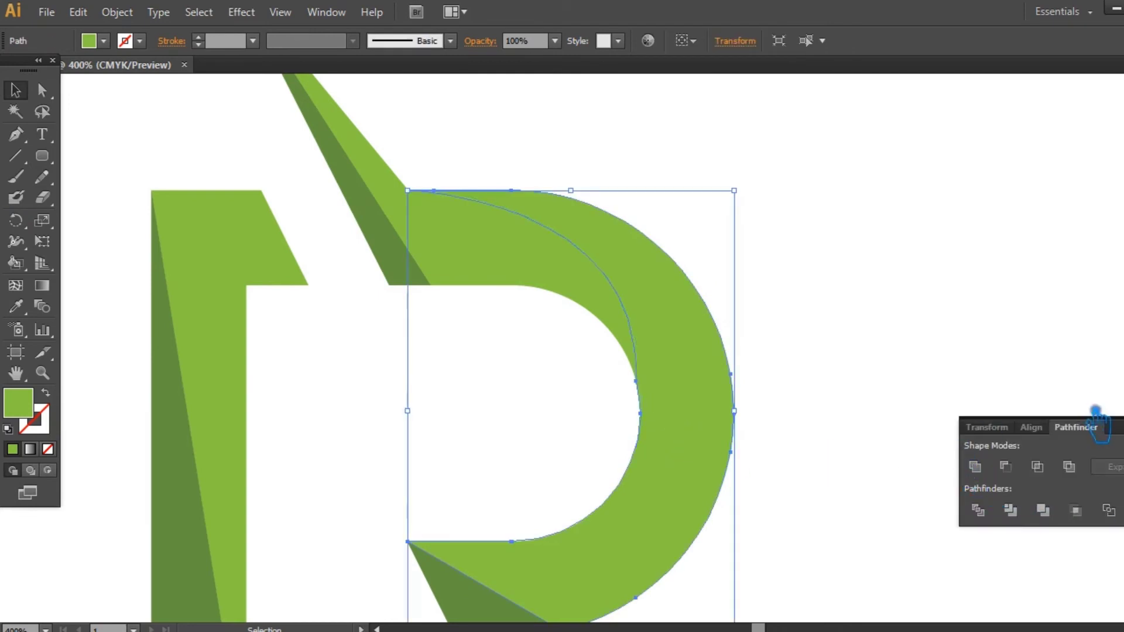
key("ctrl+shift+F9")
Step: Recolor the outer bowl piece with the dark green sampled from the stem's outer facet
left_click(188, 388)
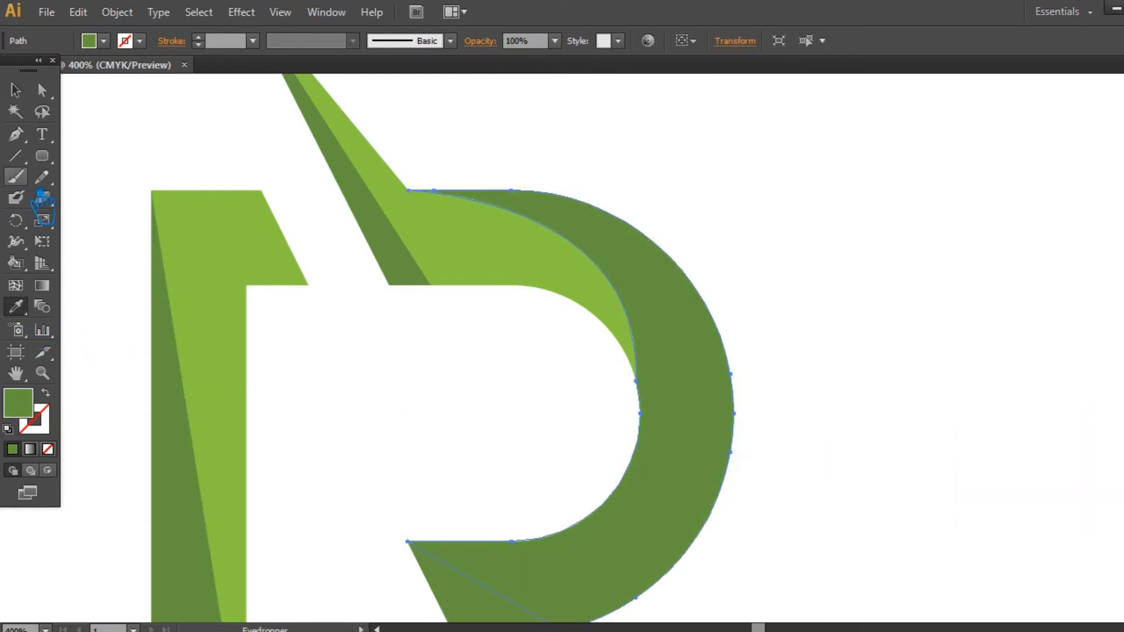
left_click(22, 97)
left_click_drag(844, 355, 817, 180)
left_click(933, 284)
Step: Recolor the leg's left facet with the light green sampled from the stem's inner facet
left_click(508, 459)
left_click(16, 306)
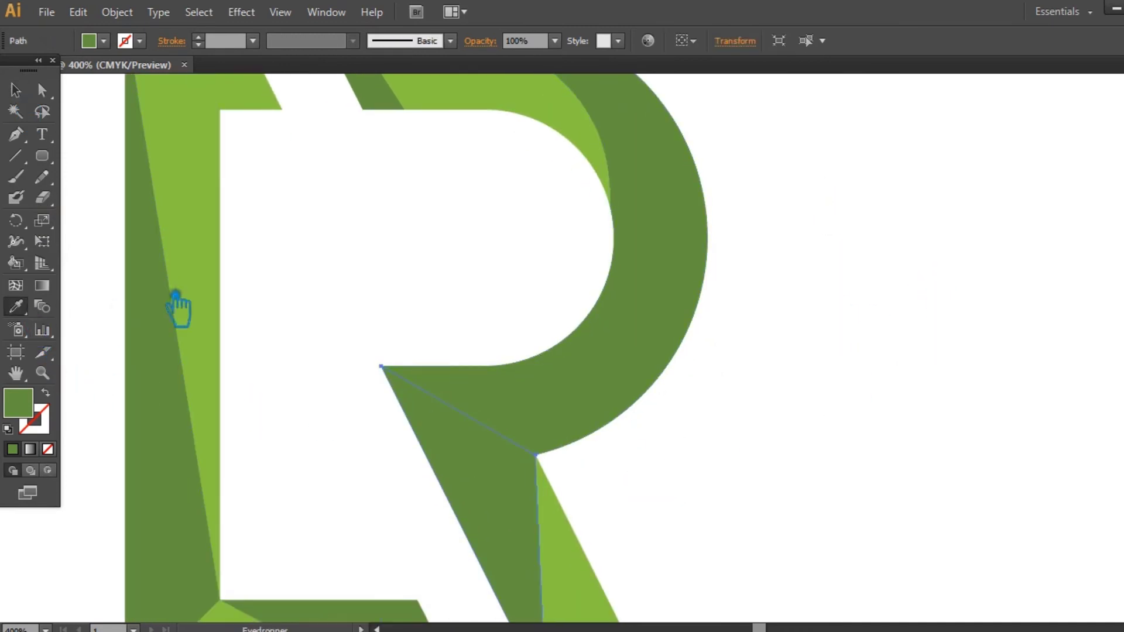
left_click(202, 229)
left_click(15, 90)
left_click(843, 464)
Step: Recolor the leg's right facet with the dark green sampled from the base's lower spike piece
left_click(587, 571)
left_click_drag(783, 542, 952, 326)
left_click(16, 306)
left_click(542, 451)
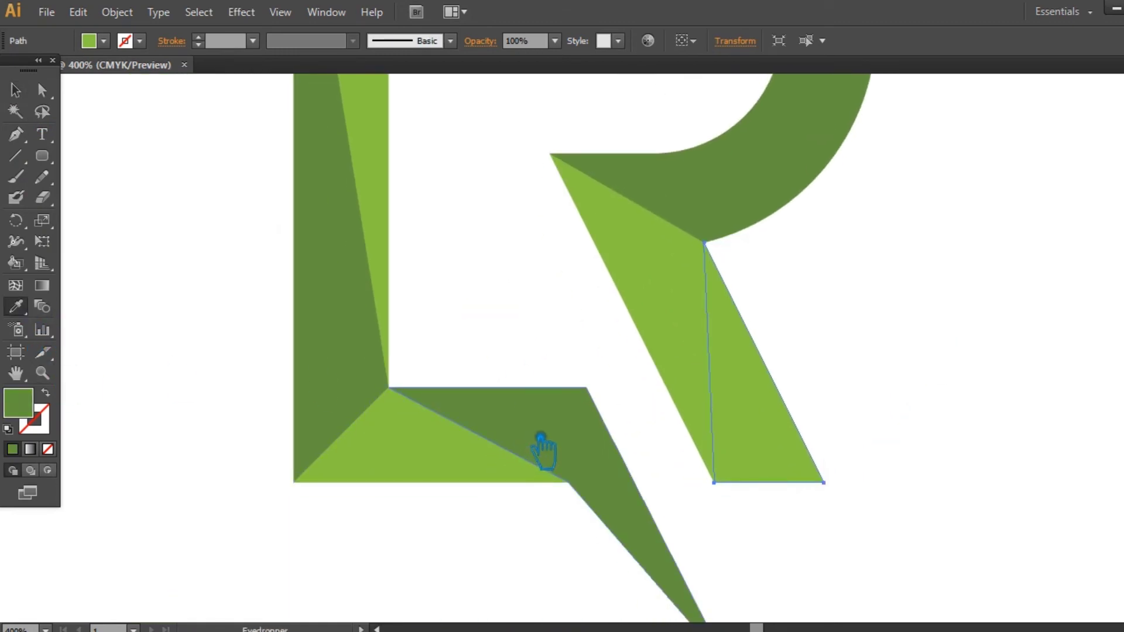
left_click(18, 90)
left_click(941, 251)
Step: Move the upper spike, bowl and leg pieces together slightly right to widen the gap to the stem
left_click_drag(940, 257, 934, 389)
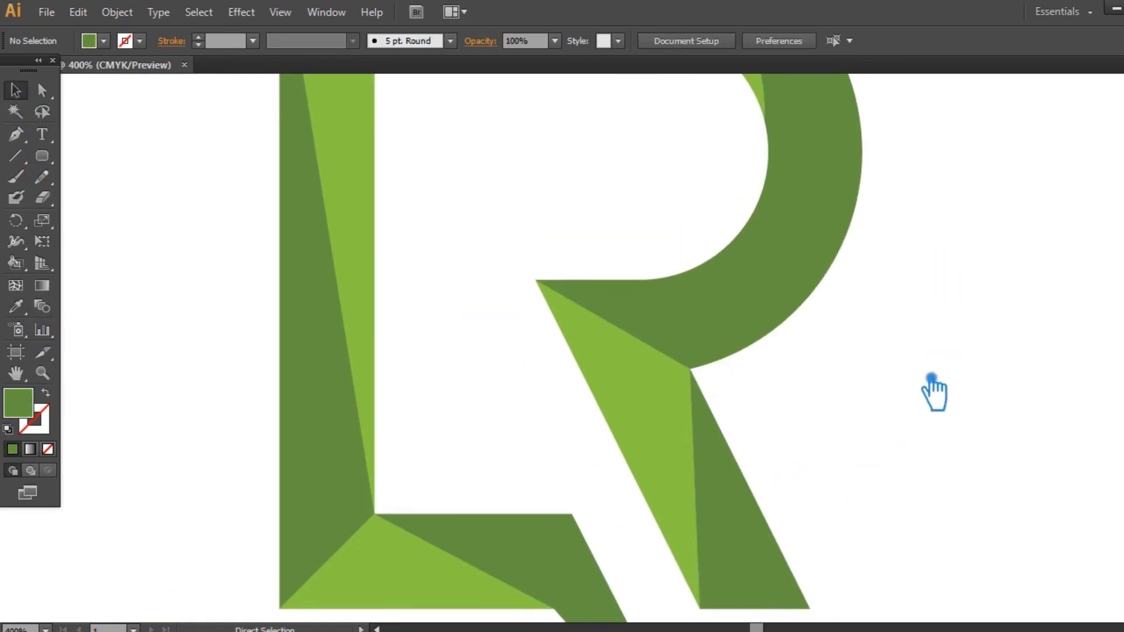
key("ctrl+minus")
key("ctrl+minus")
key("ctrl+minus")
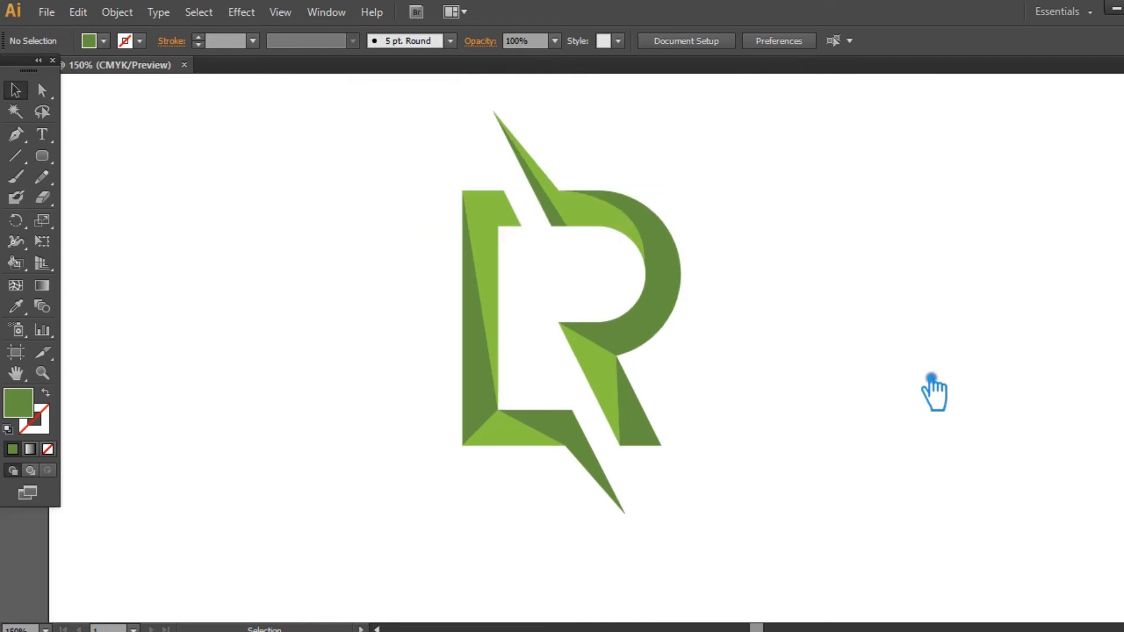
left_click_drag(856, 394, 783, 409)
left_click_drag(646, 442, 519, 118)
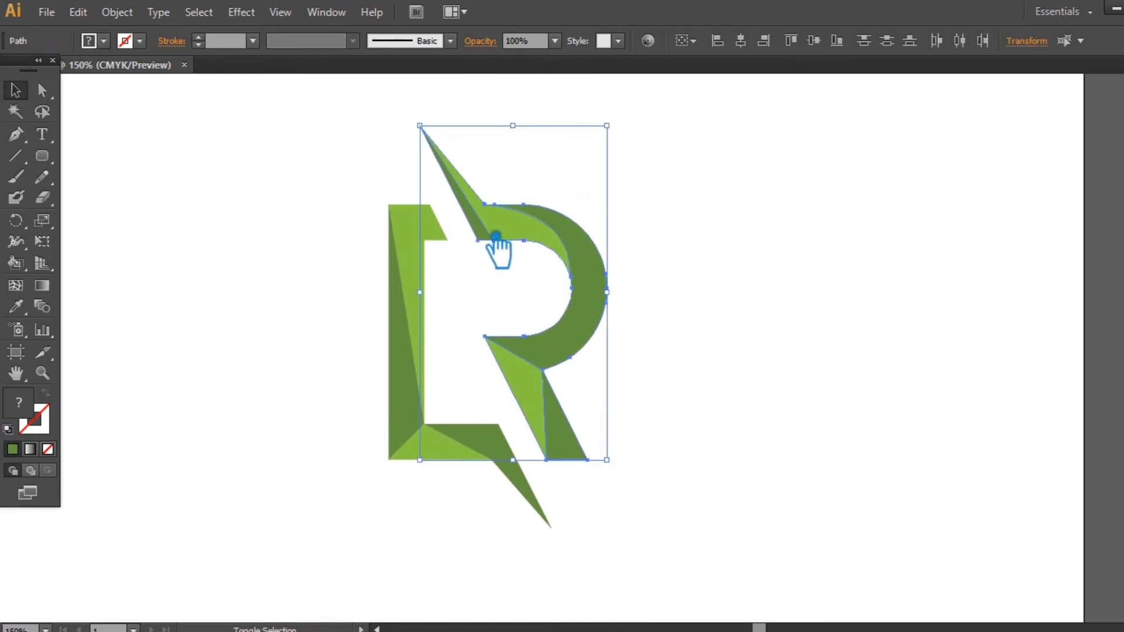
left_click(673, 257)
left_click_drag(586, 351, 592, 350)
left_click(736, 328)
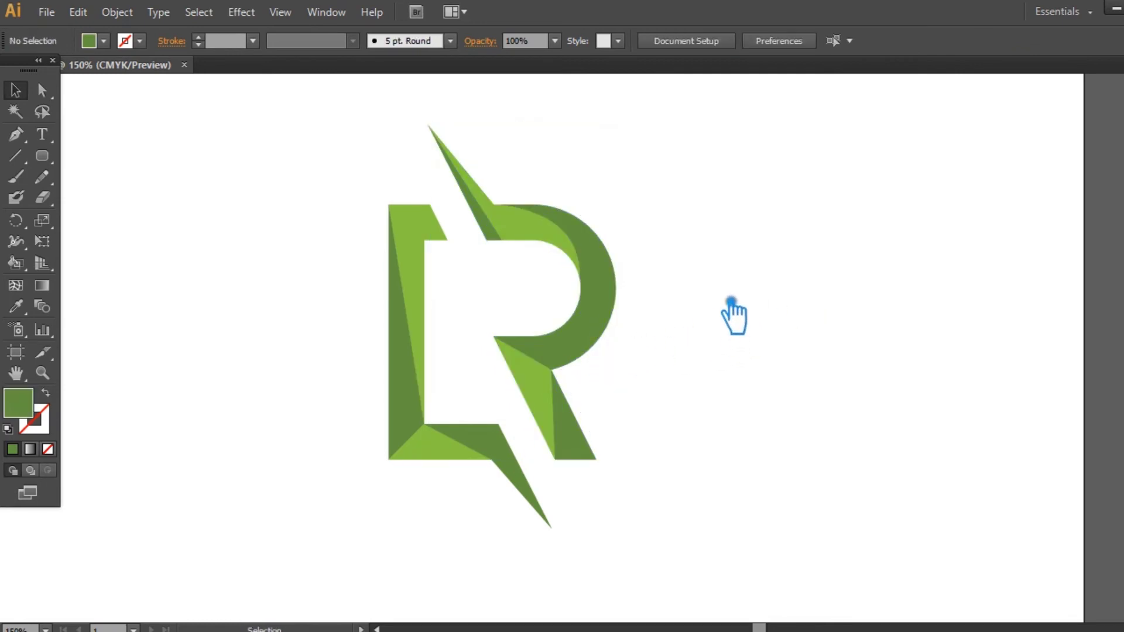
Step: Recolor the stem's top facet with the dark green sampled from the stem's outer facet
left_click(446, 227)
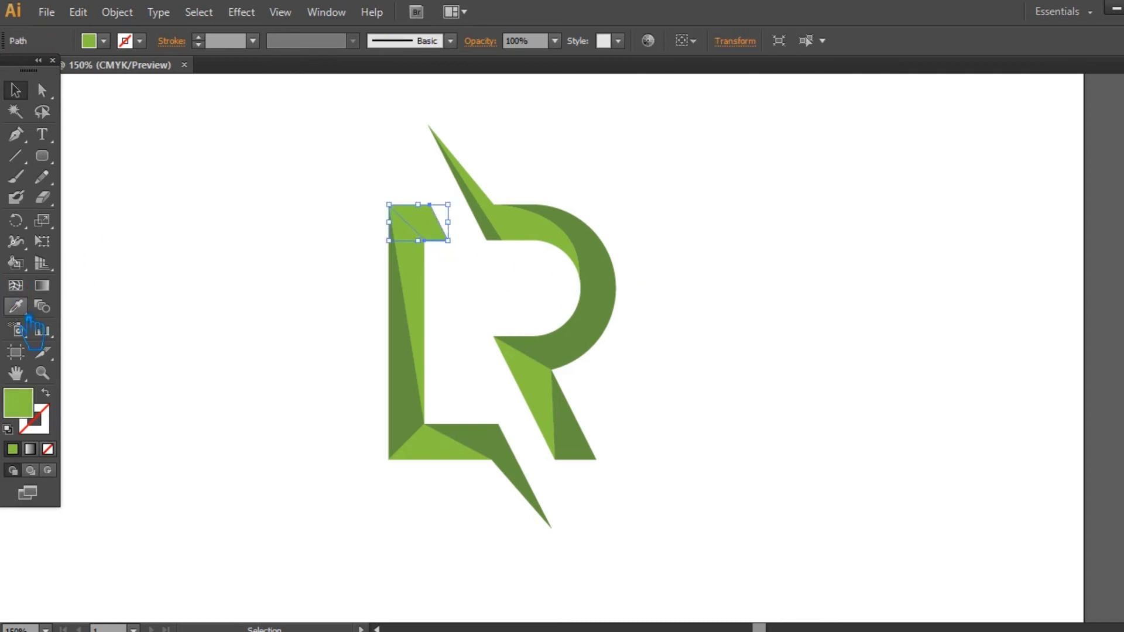
left_click(419, 380)
left_click(16, 90)
left_click(168, 144)
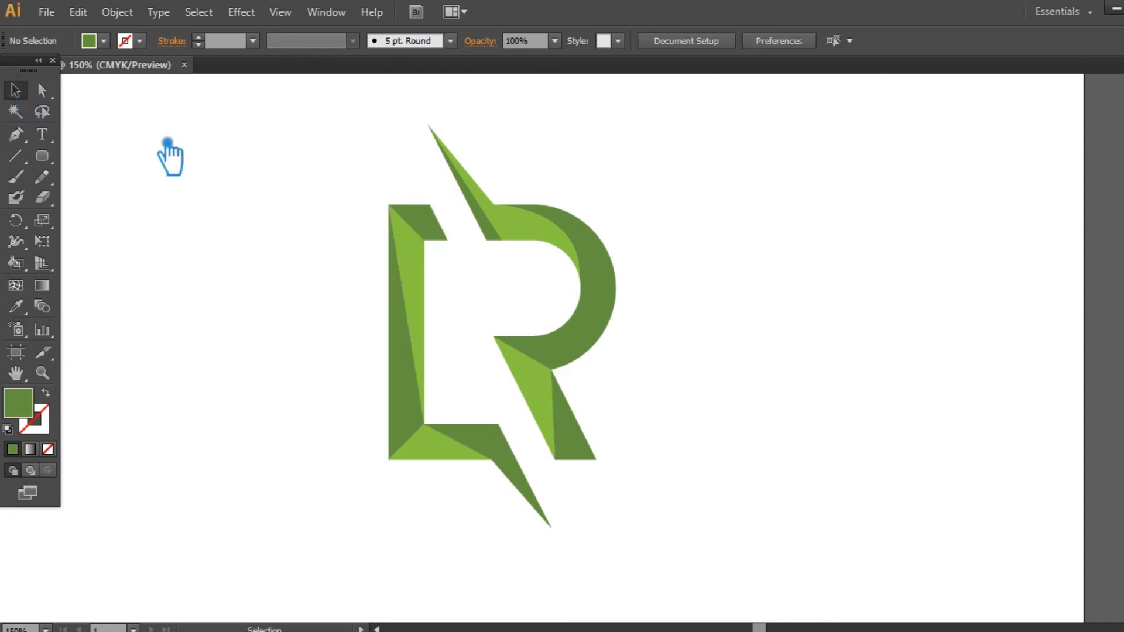
left_click(446, 456)
left_click(308, 317)
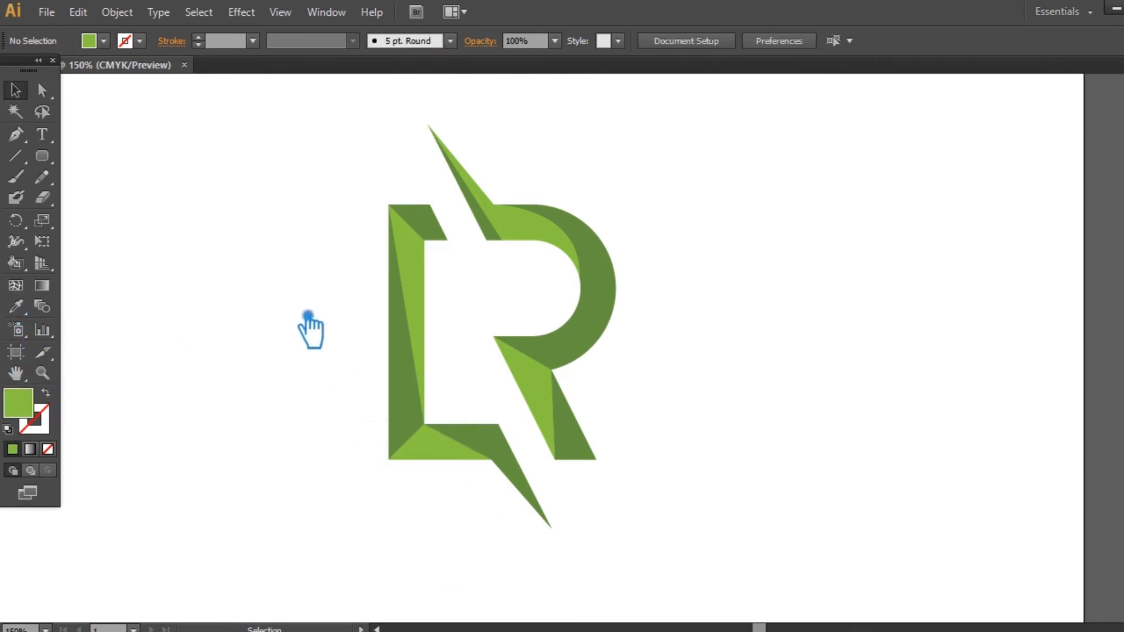
left_click(631, 307)
right_click(601, 299)
left_click(668, 401)
left_click(628, 311)
Step: Set the outer bowl piece's fill to the brighter green 75AA43
left_click(605, 309)
double_click(19, 402)
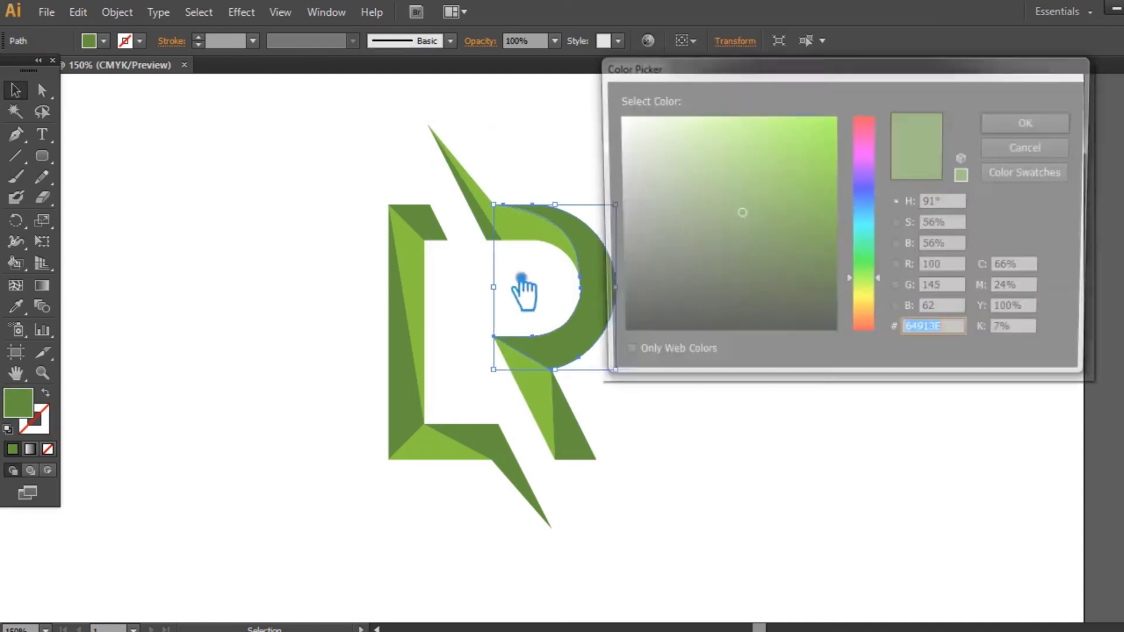
left_click(749, 193)
left_click(1028, 120)
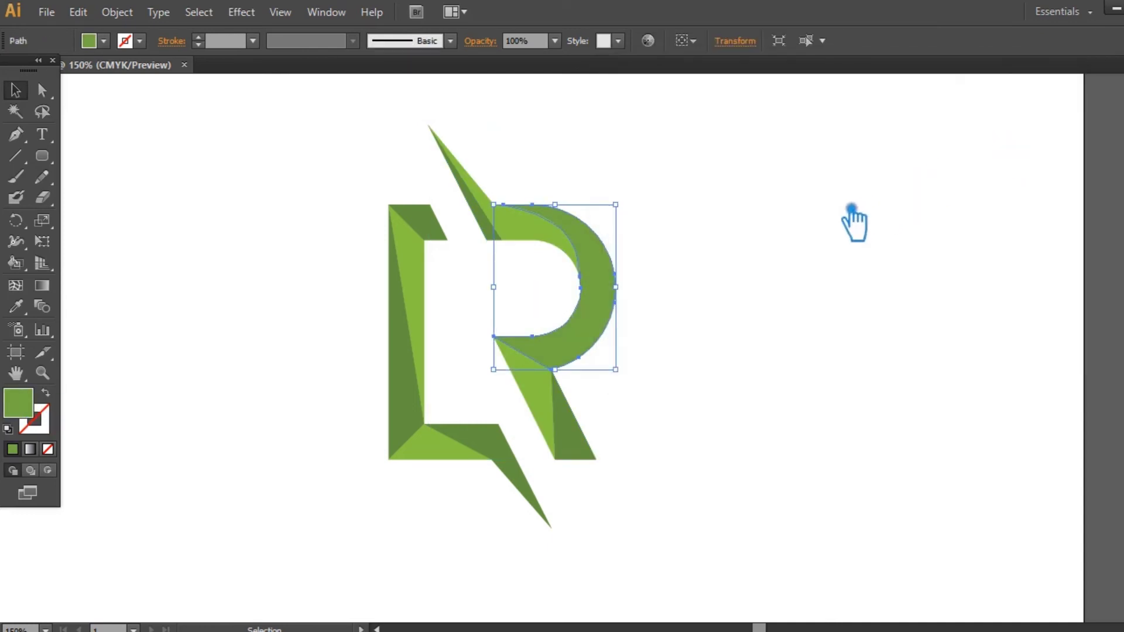
left_click(852, 209)
Step: Change the outer bowl piece's fill to a slightly darker, more saturated green
left_click(609, 354)
double_click(19, 403)
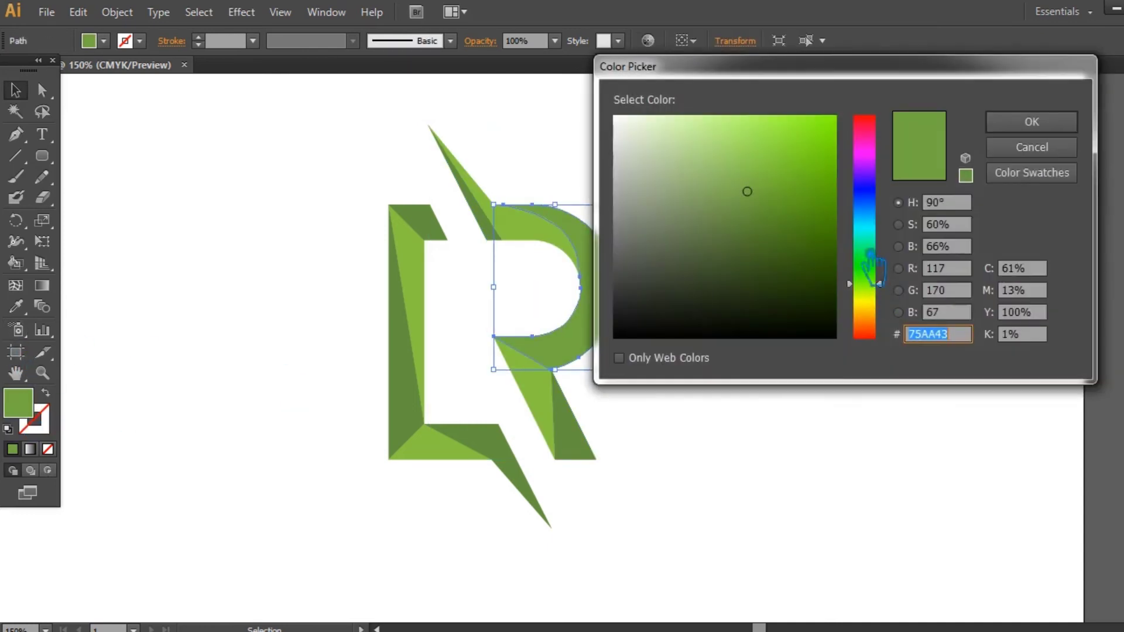
left_click(760, 202)
left_click(1031, 121)
left_click(866, 246)
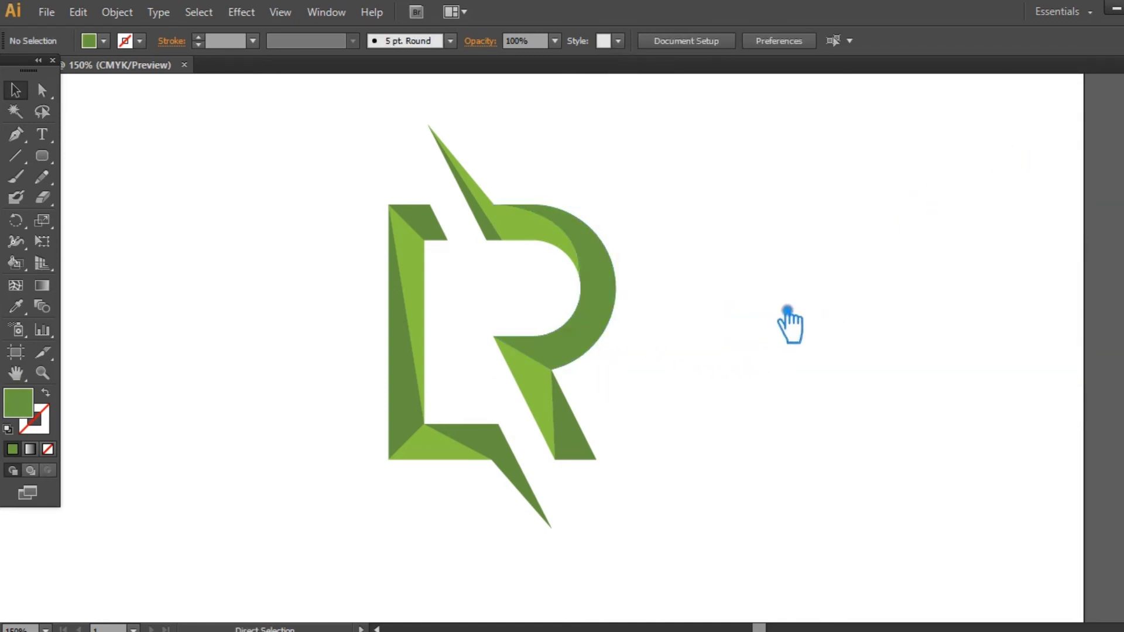
Step: Restore the outer bowl piece to the dark green sampled from the stem's outer facet
left_click(594, 316)
left_click(17, 308)
left_click(408, 333)
left_click(18, 90)
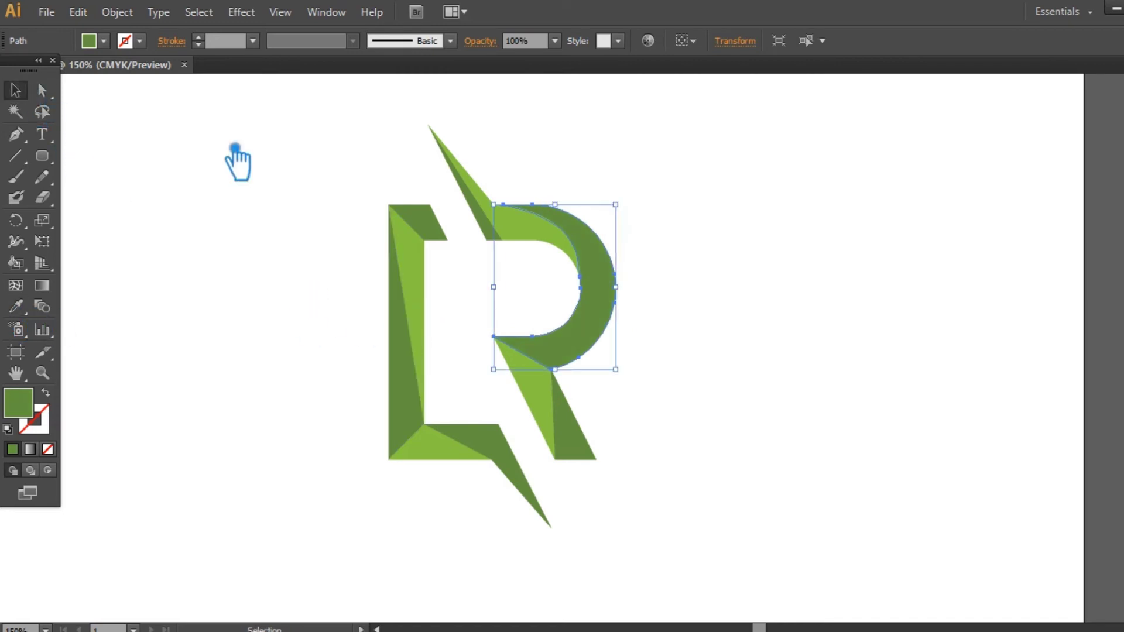
left_click(234, 148)
left_click(552, 238)
left_click(17, 307)
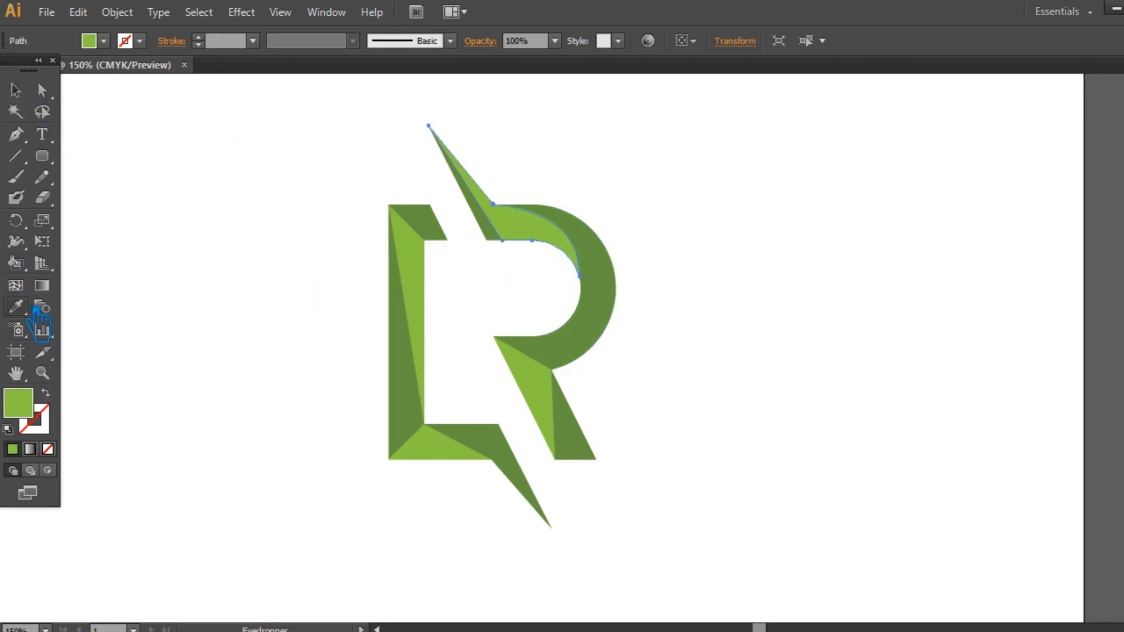
left_click(17, 91)
left_click(196, 198)
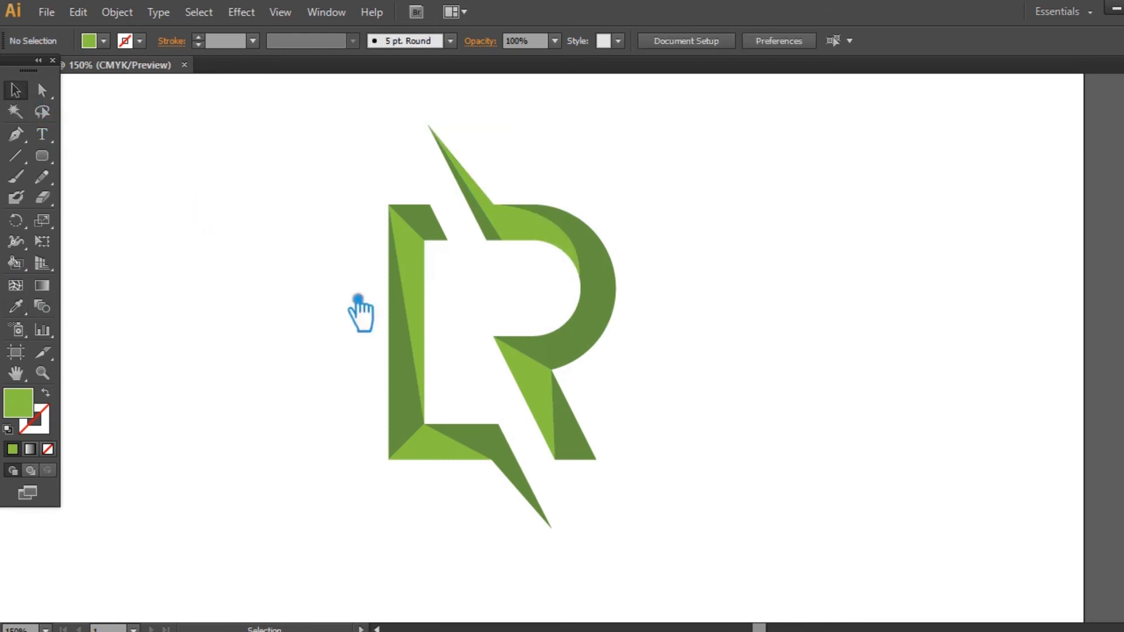
Step: Recolor the leg's left facet with the bowl's dark green and lighten its fill to 70A042
left_click(564, 418)
left_click(17, 307)
left_click(608, 344)
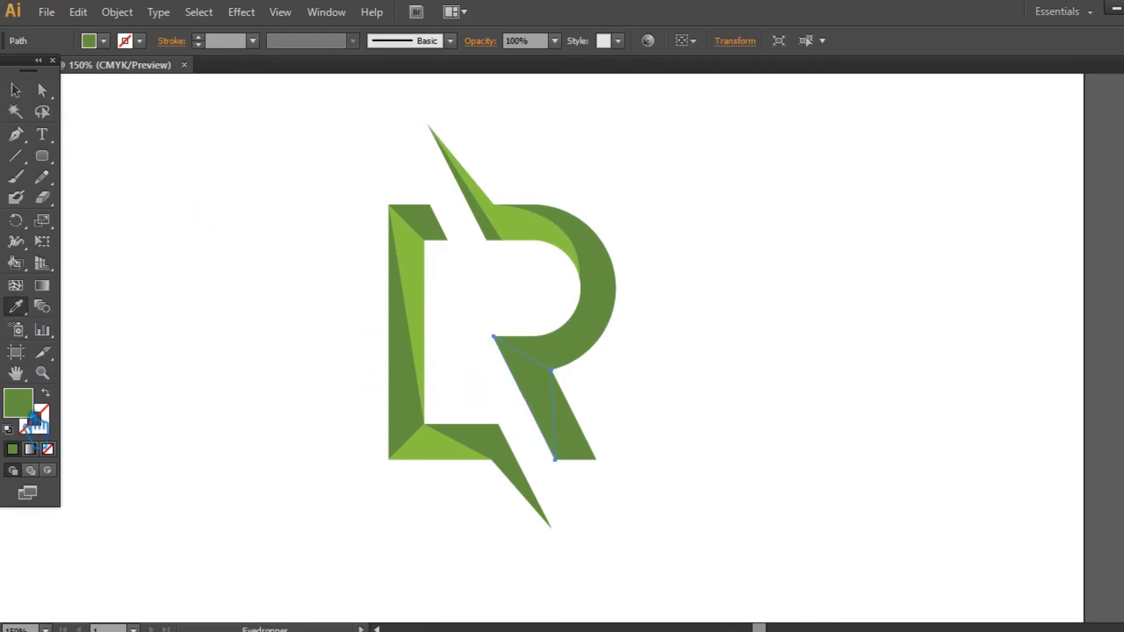
double_click(32, 415)
left_click(756, 194)
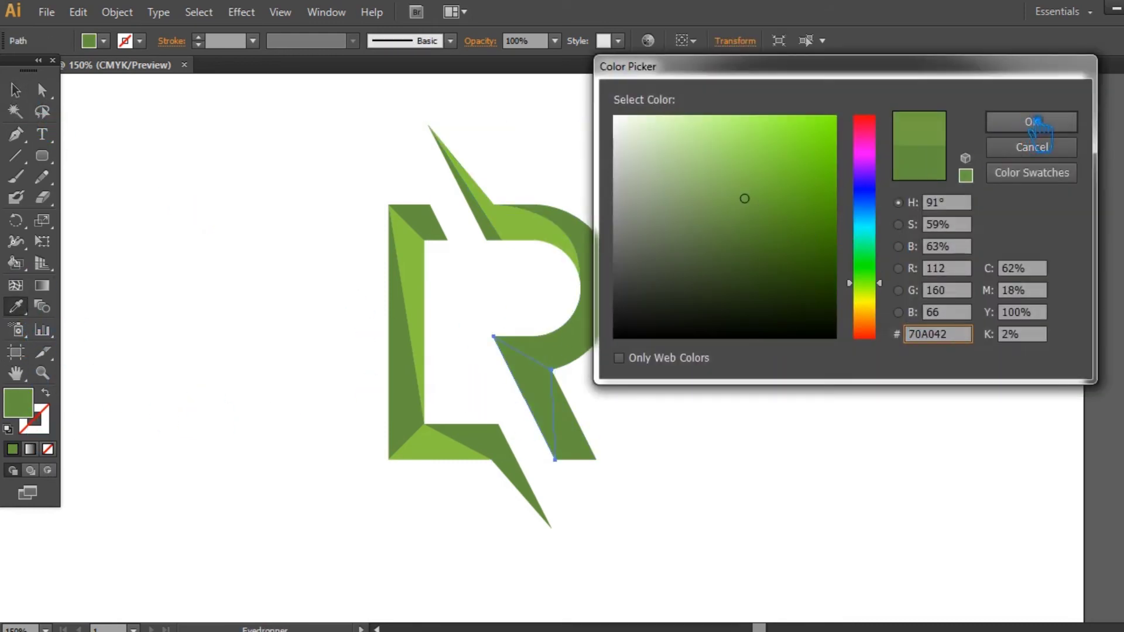
left_click(1031, 121)
key("v")
left_click(281, 156)
left_click(594, 441)
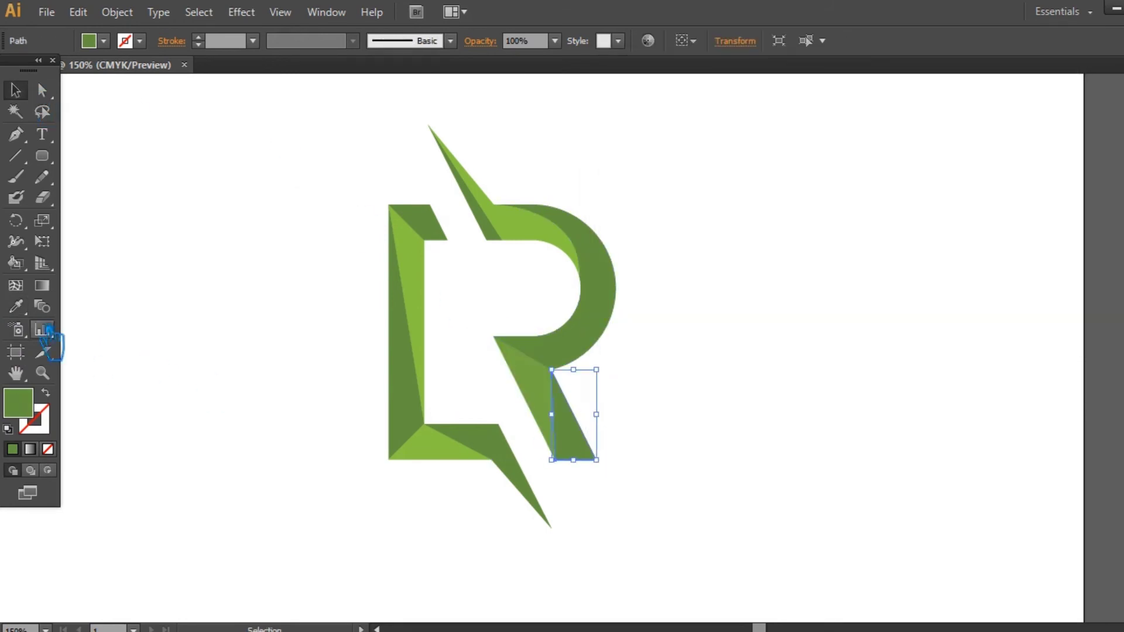
left_click(15, 305)
left_click(16, 90)
left_click(419, 192)
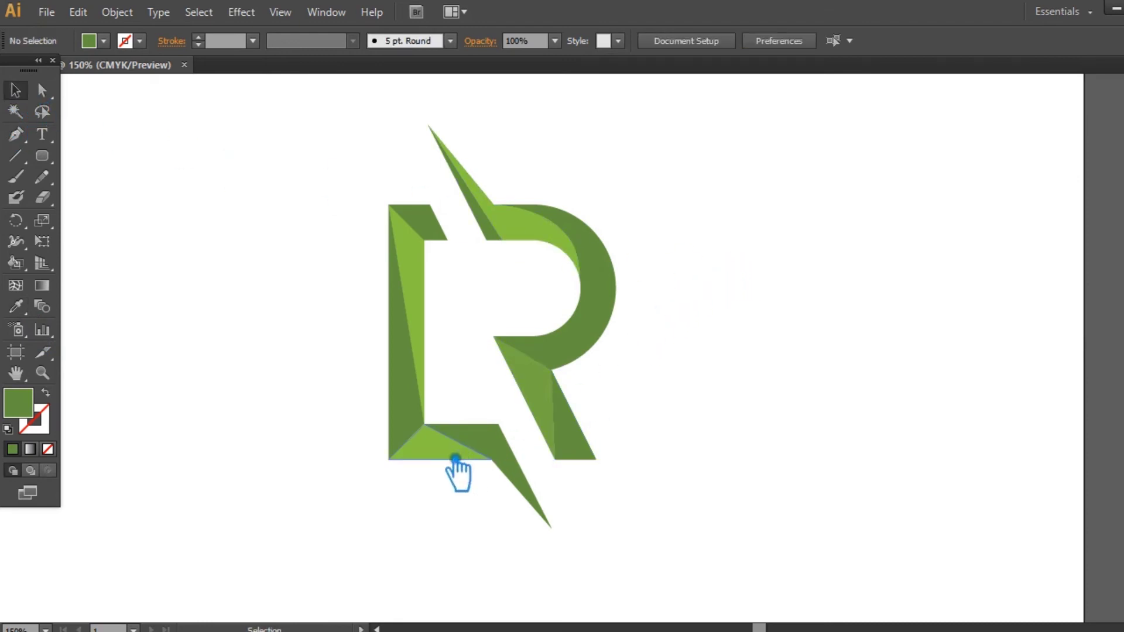
Step: Recolor the stem's top facet with the medium green sampled from the leg's left facet
left_click(428, 280)
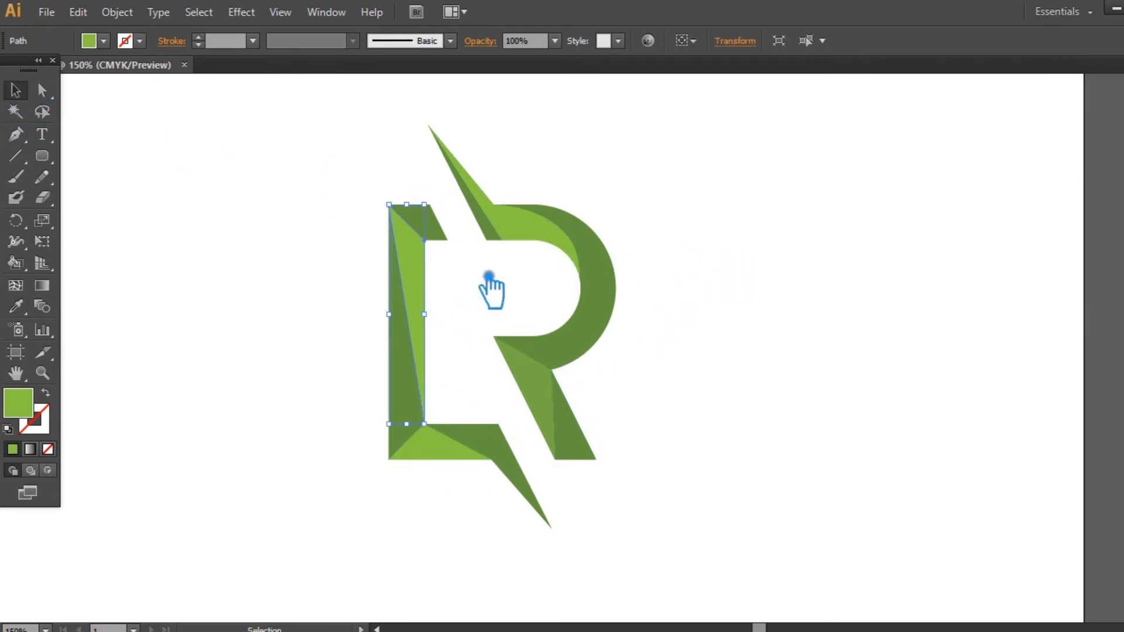
left_click(436, 227)
left_click(16, 305)
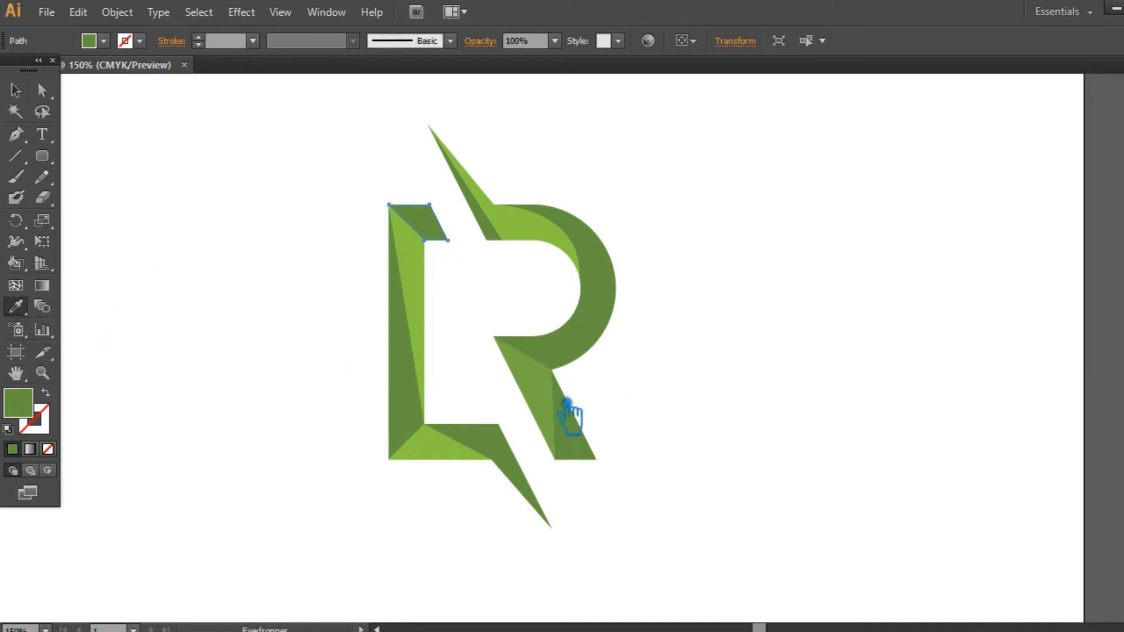
left_click(548, 398)
key("v")
left_click(250, 213)
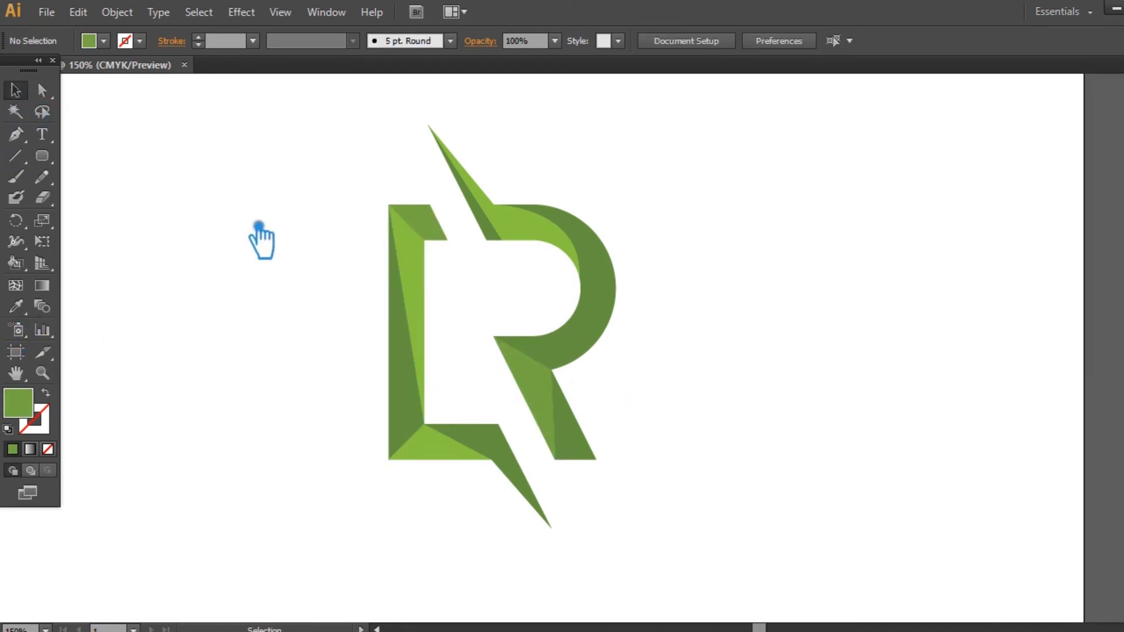
Step: Recolor the bottom spike's facet with the medium green sampled from the leg's left facet
left_click(510, 459)
left_click(16, 306)
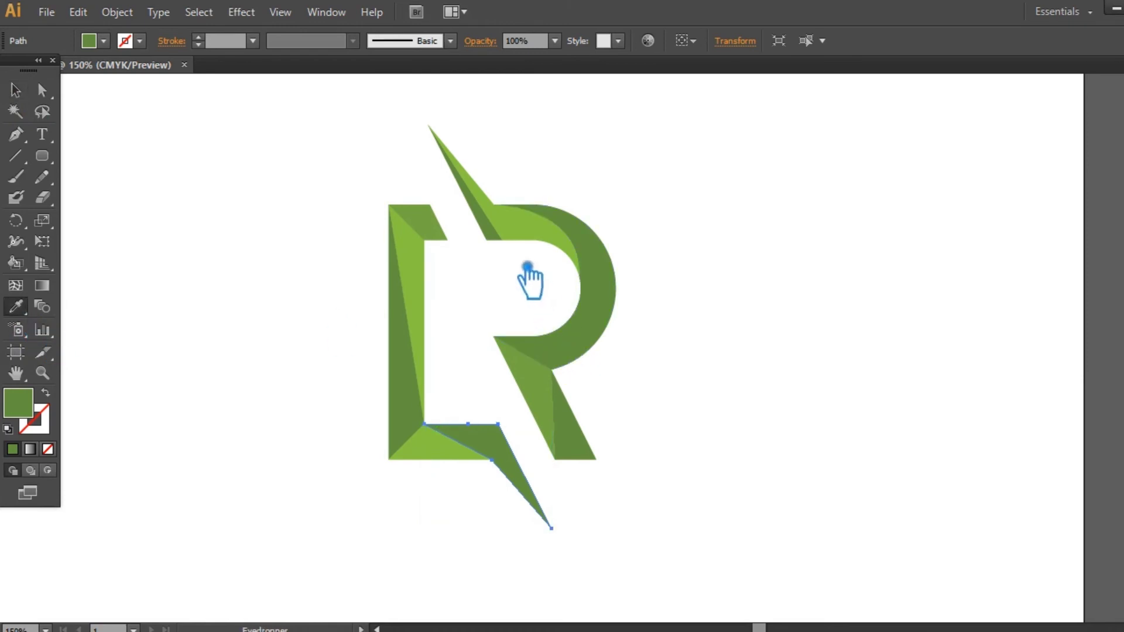
left_click(551, 395)
key("v")
left_click(175, 161)
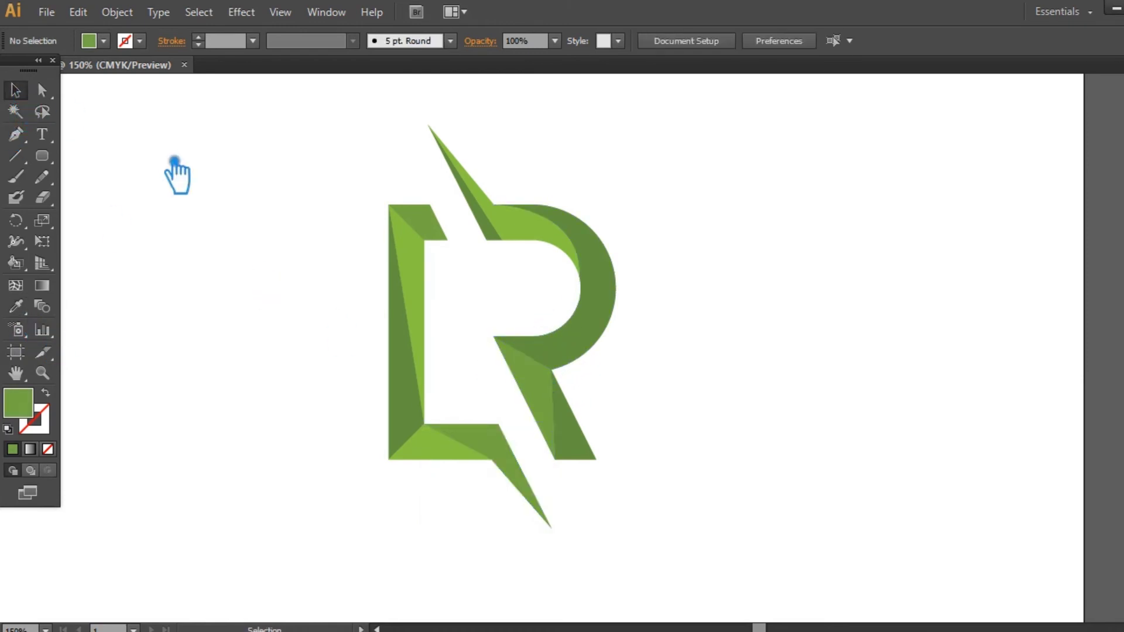
Step: Try the leg's medium green on the top spike's dark facet and undo the change
left_click(504, 241)
left_click(16, 305)
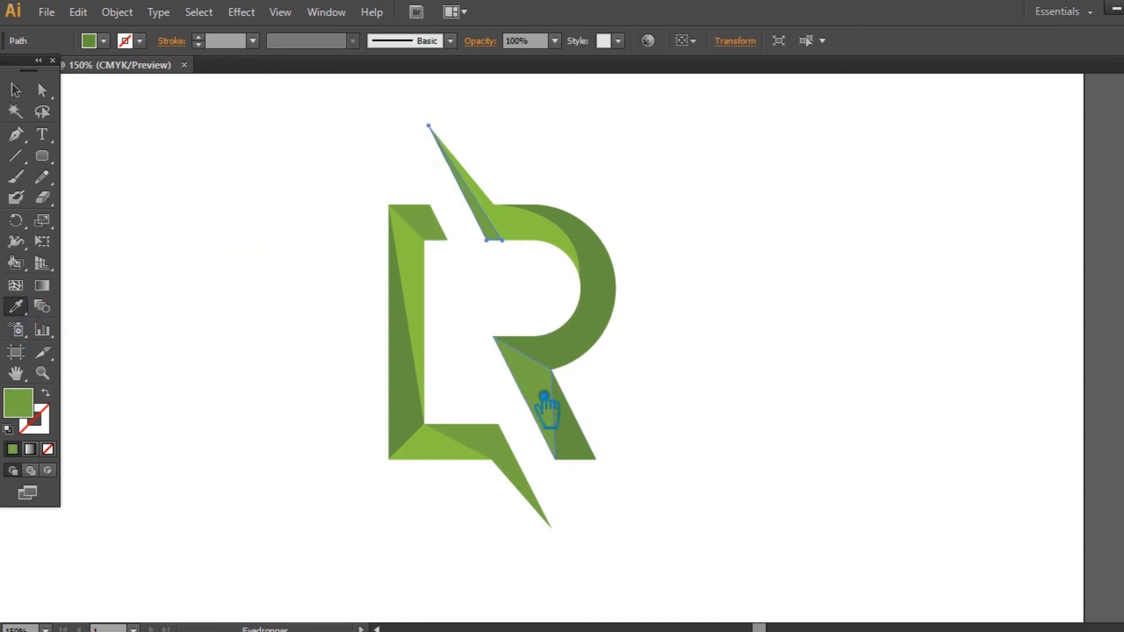
key("v")
left_click(109, 150)
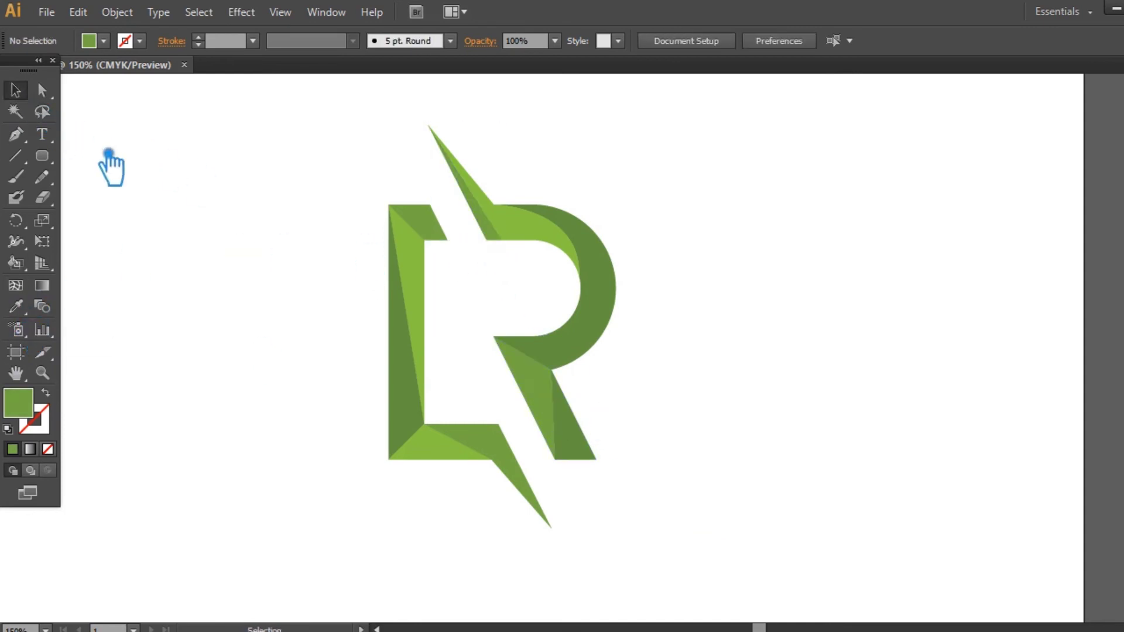
key("ctrl+z")
left_click(176, 171)
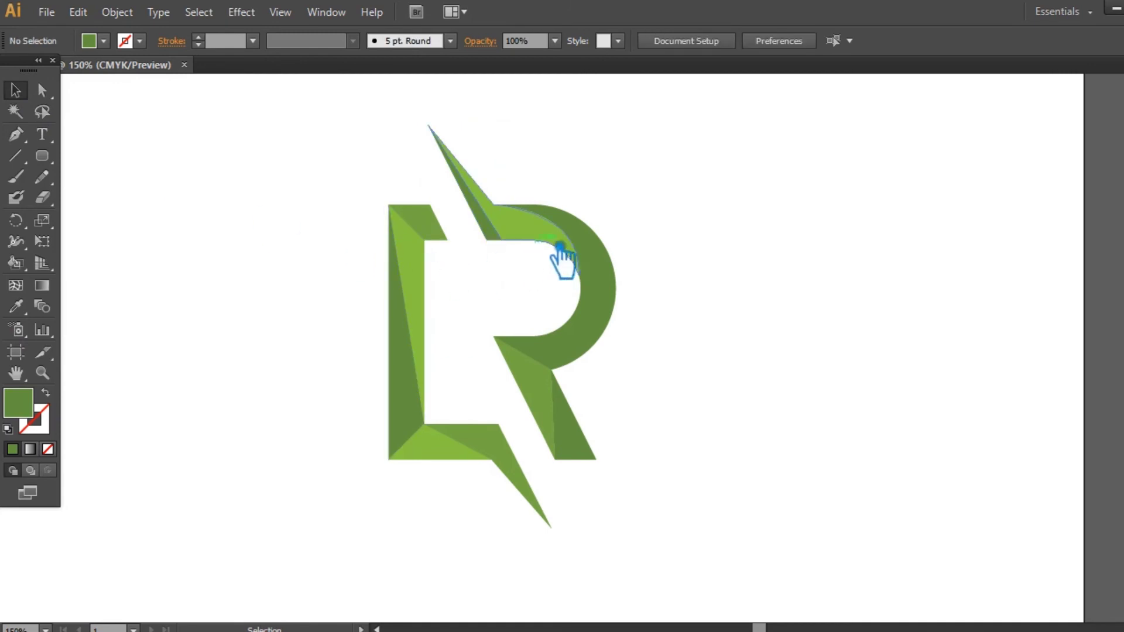
Step: Group all pieces of the letter R logo and move the group to the left on the artboard
key("ctrl+a")
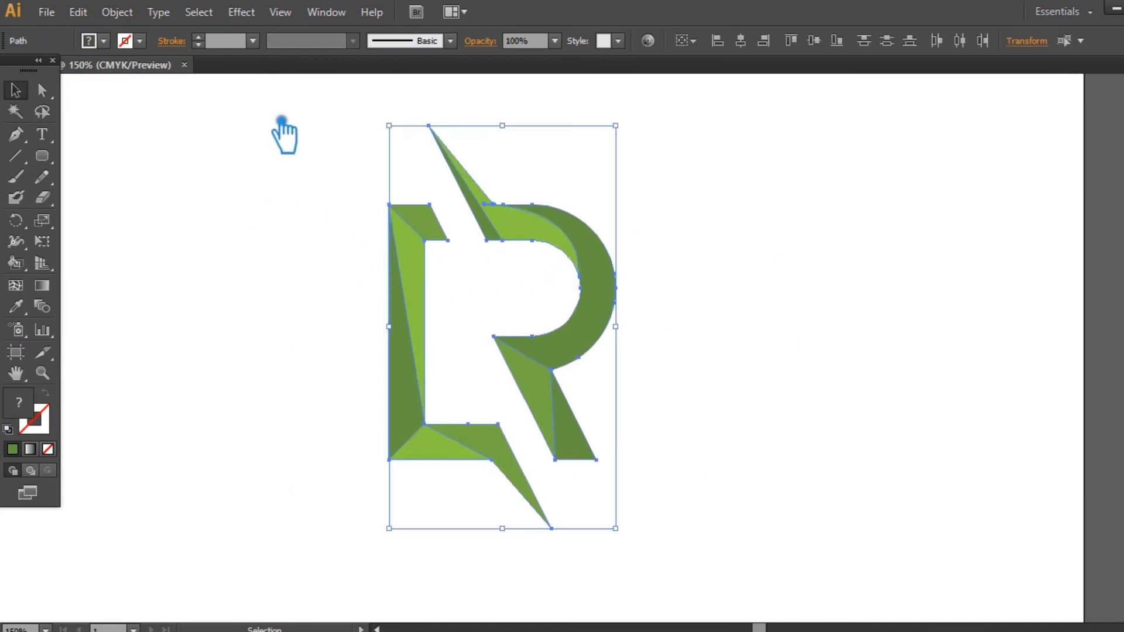
key("ctrl+g")
key("ctrl+shift+a")
left_click_drag(572, 374, 416, 374)
key("a")
left_click(577, 319)
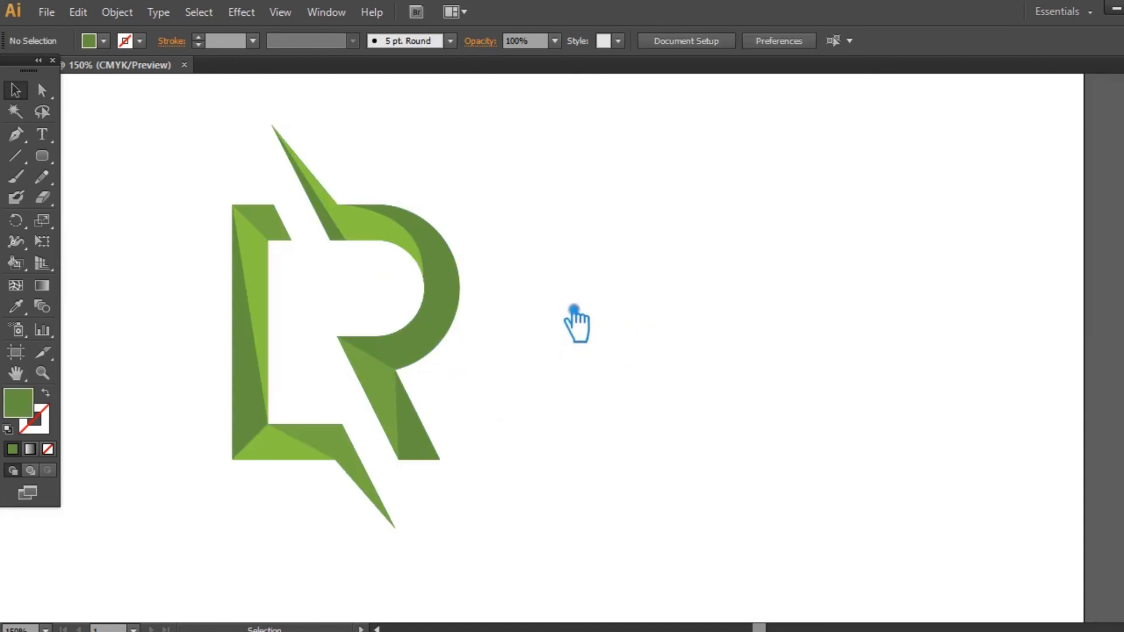
Step: Duplicate the grouped logo beside the original and ungroup the copy
left_click_drag(460, 309, 734, 319)
right_click(734, 319)
left_click(827, 369)
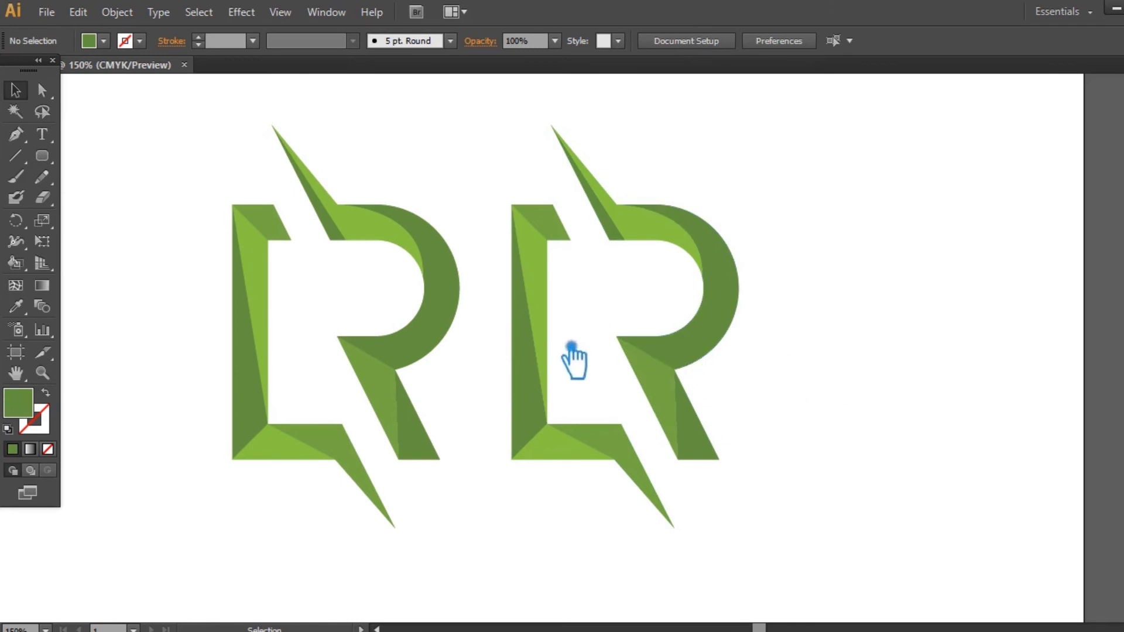
Step: Set the fill of the copied logo's outer stem facet to the blue-teal 35B5BC
left_click(537, 365)
double_click(28, 404)
left_click(879, 225)
left_click_drag(799, 202, 792, 179)
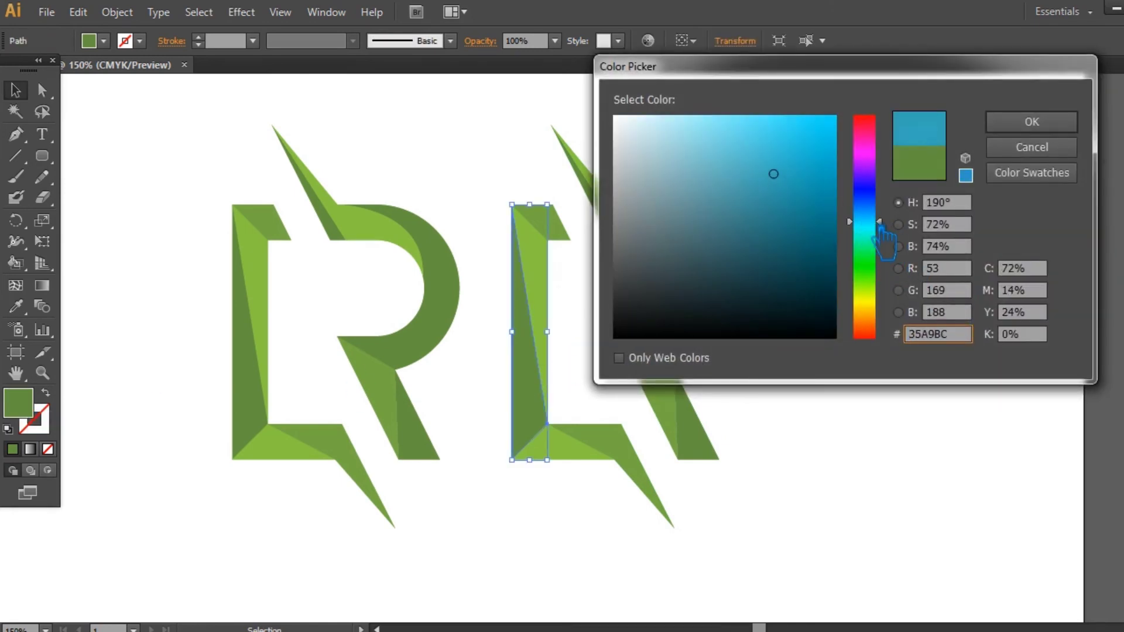
left_click_drag(880, 228, 881, 232)
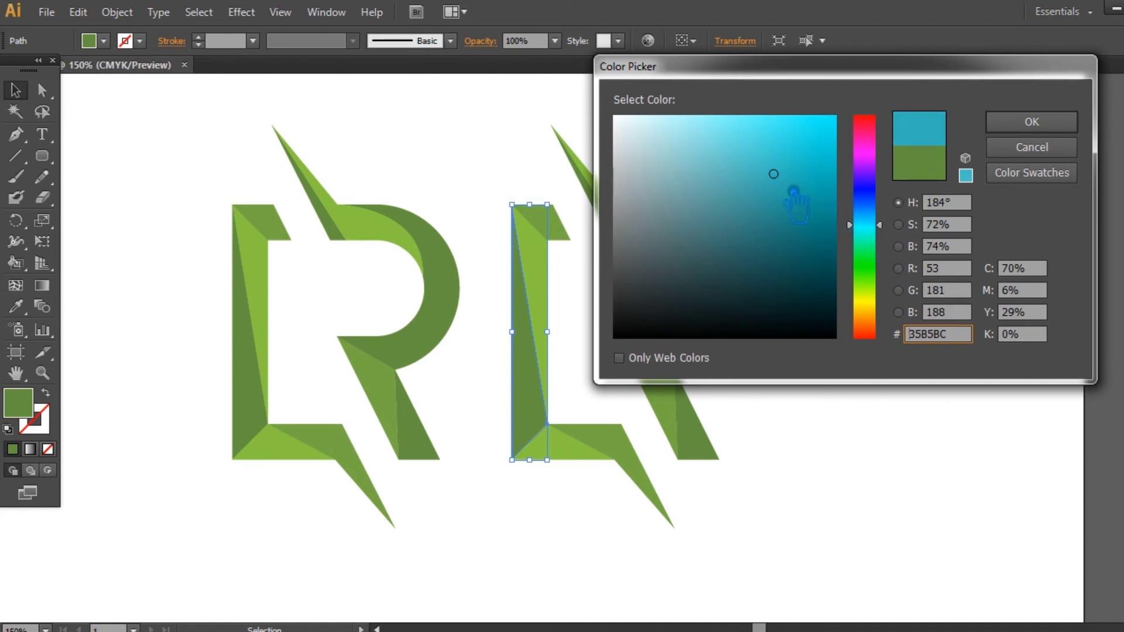
left_click(1053, 123)
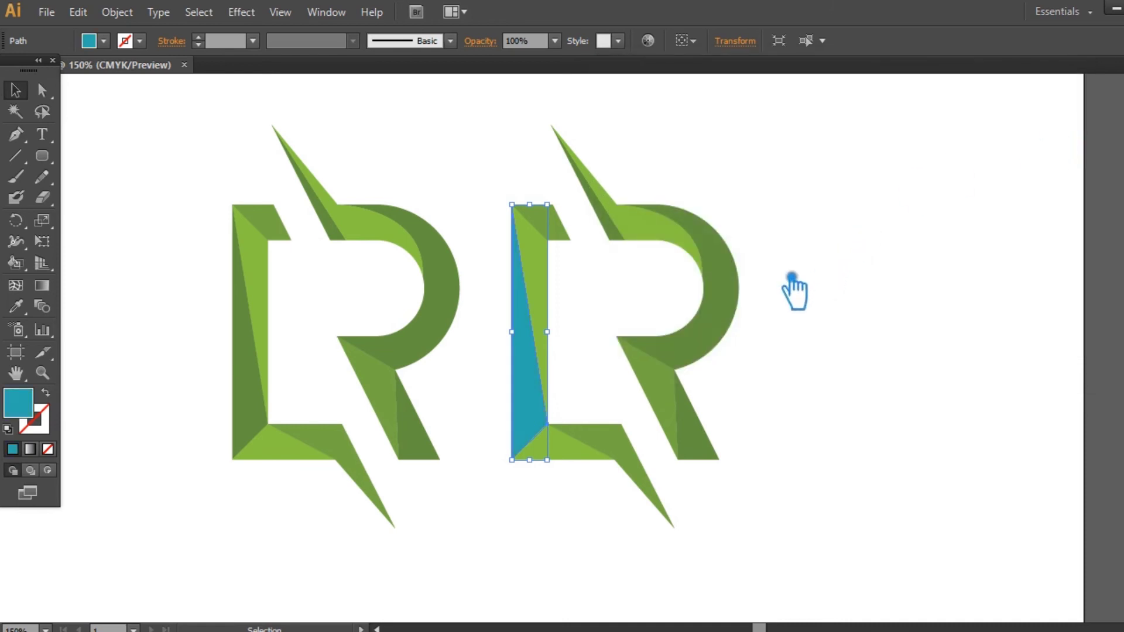
Step: Lighten the copy's outer stem facet to the teal 47C6C6
double_click(29, 413)
left_click(755, 167)
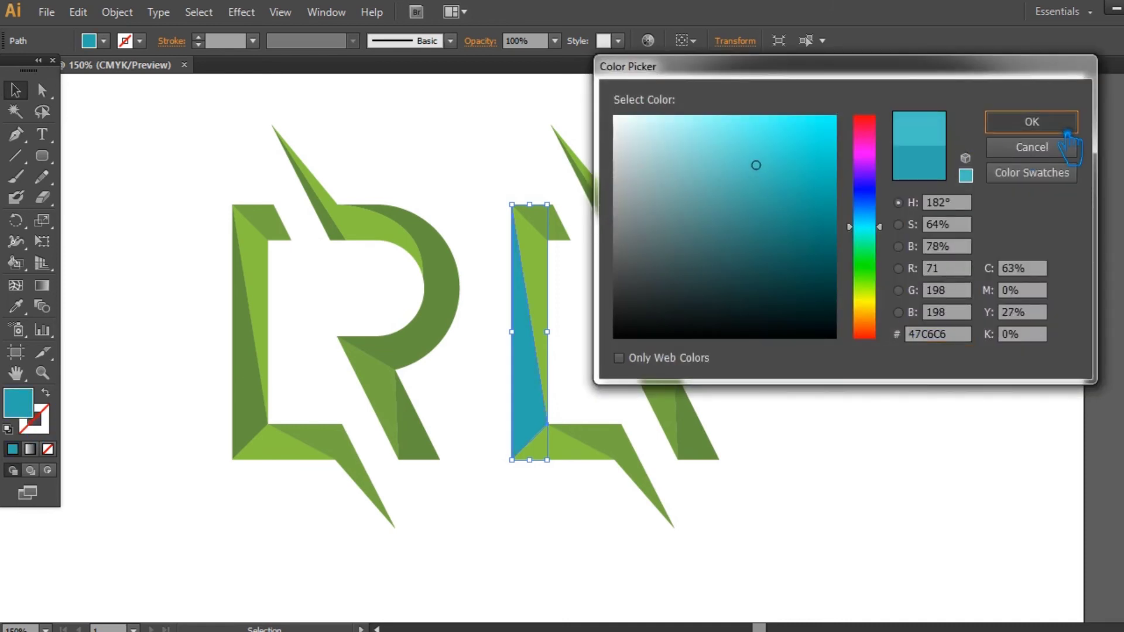
left_click(1031, 121)
left_click(878, 252)
Step: Change the fill of the copy's outer stem facet to the greener teal 35AF98
left_click(537, 424)
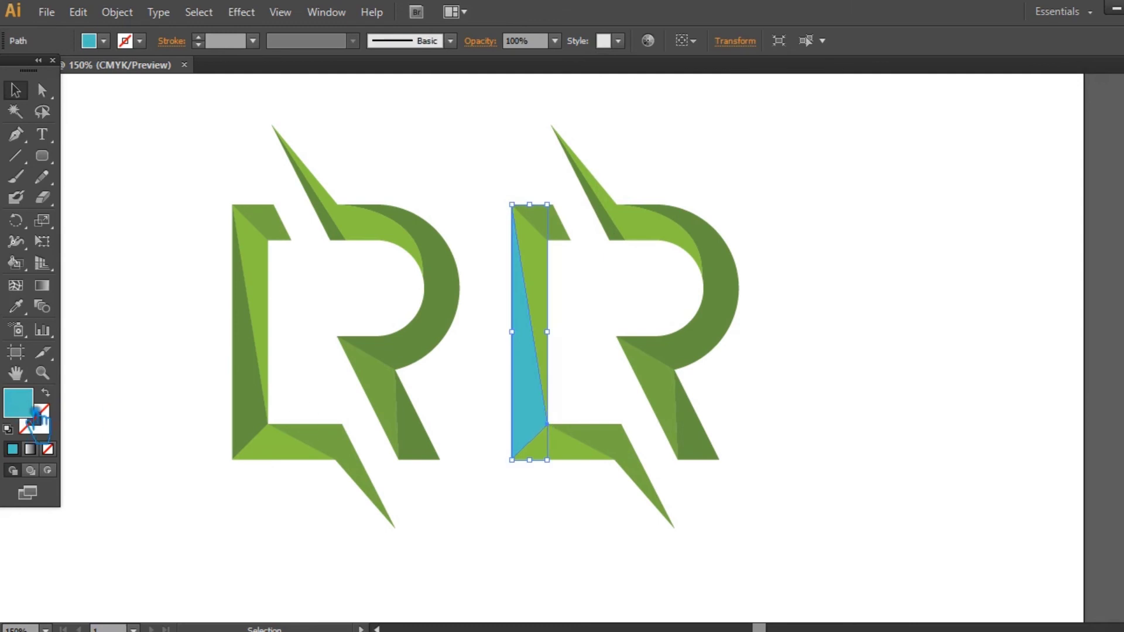
double_click(17, 403)
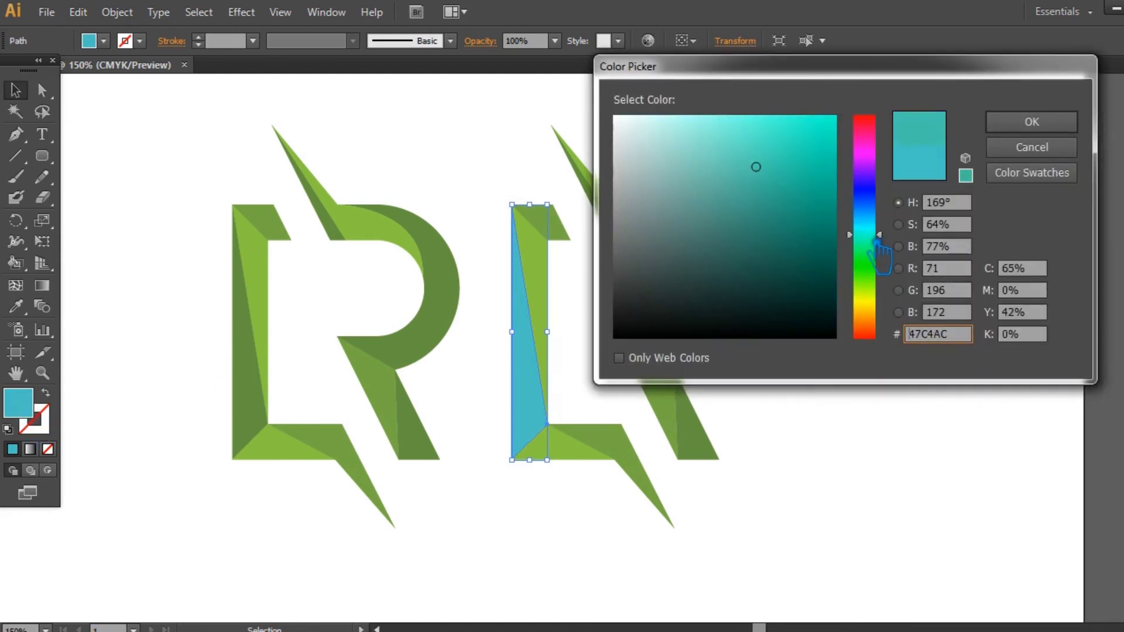
left_click(769, 190)
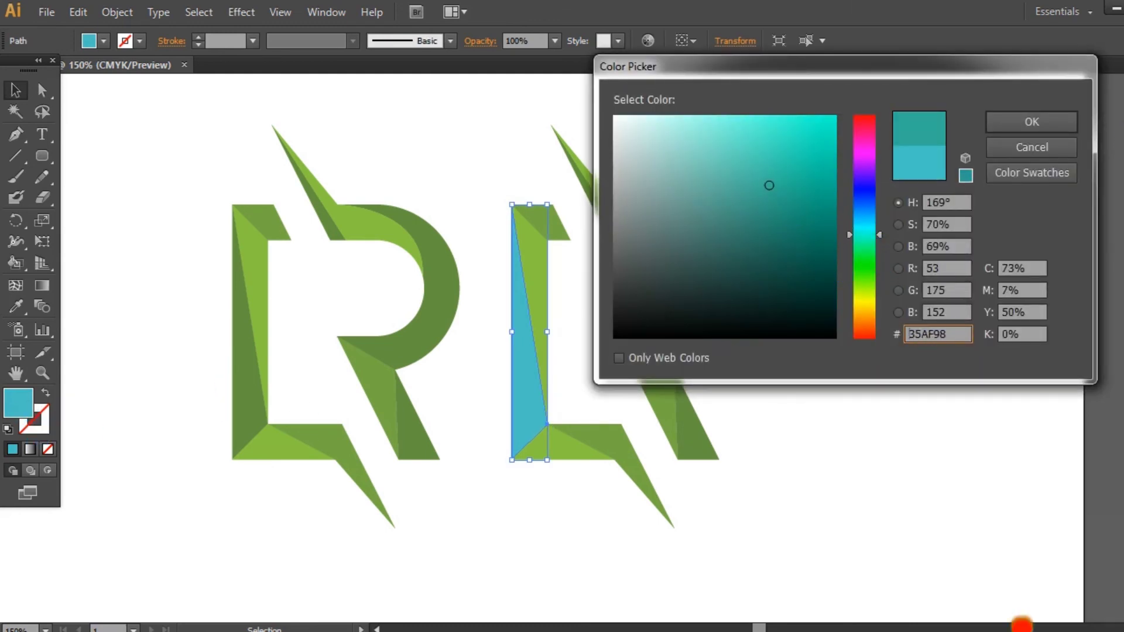
left_click(1031, 121)
left_click(553, 360)
Step: Recolor the copy's inner stem facet with the outer facet's teal and brighten its fill
left_click(541, 281)
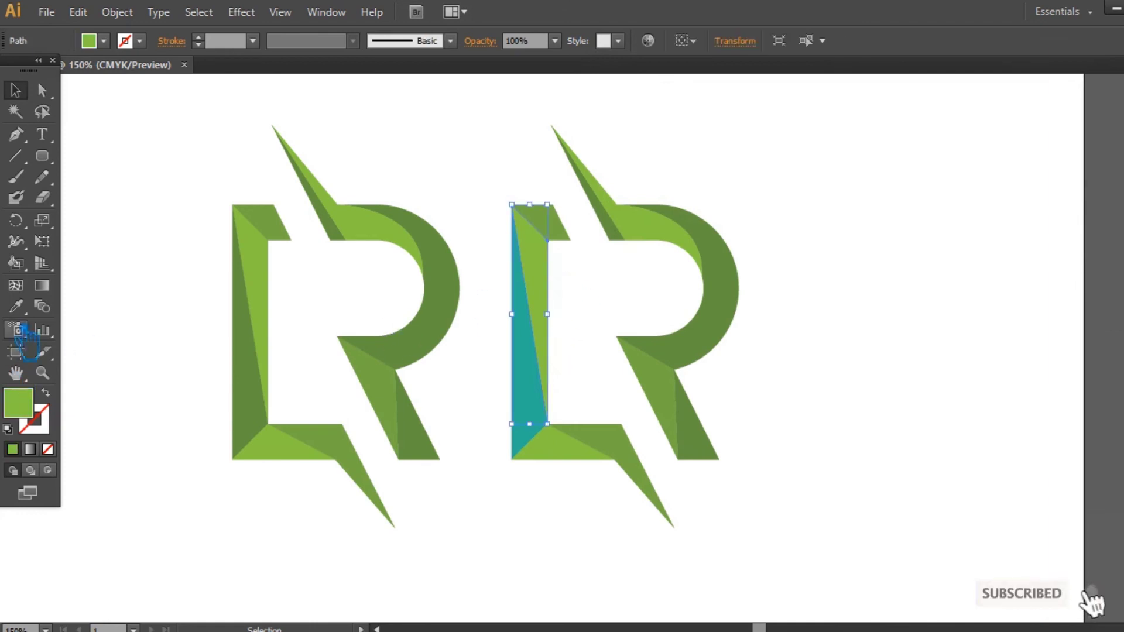
left_click(16, 306)
left_click(530, 376)
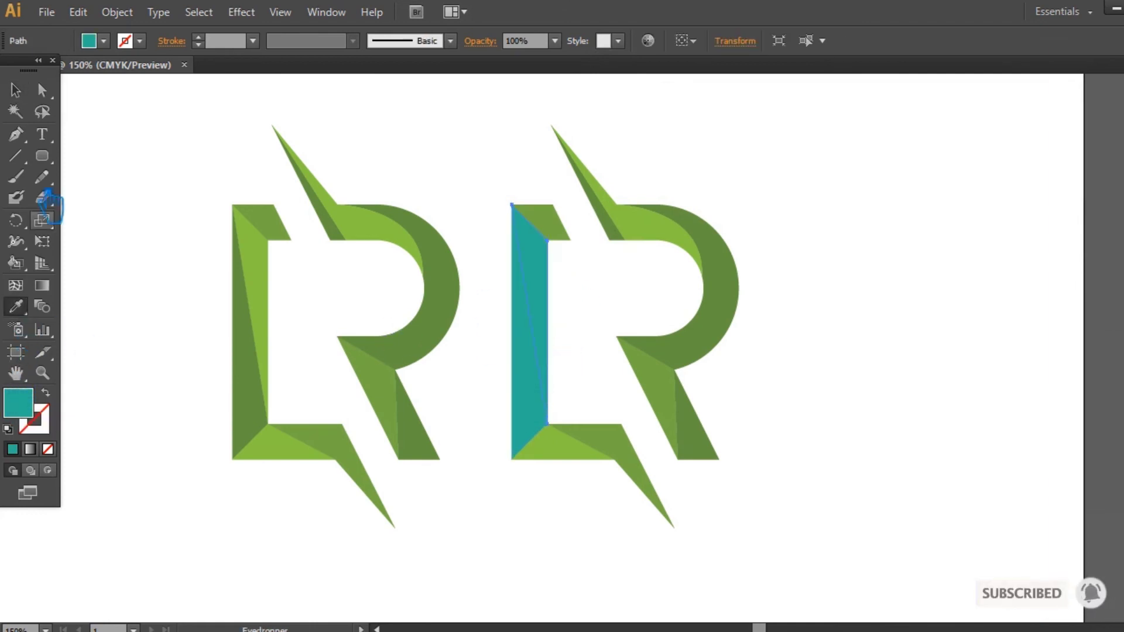
double_click(18, 403)
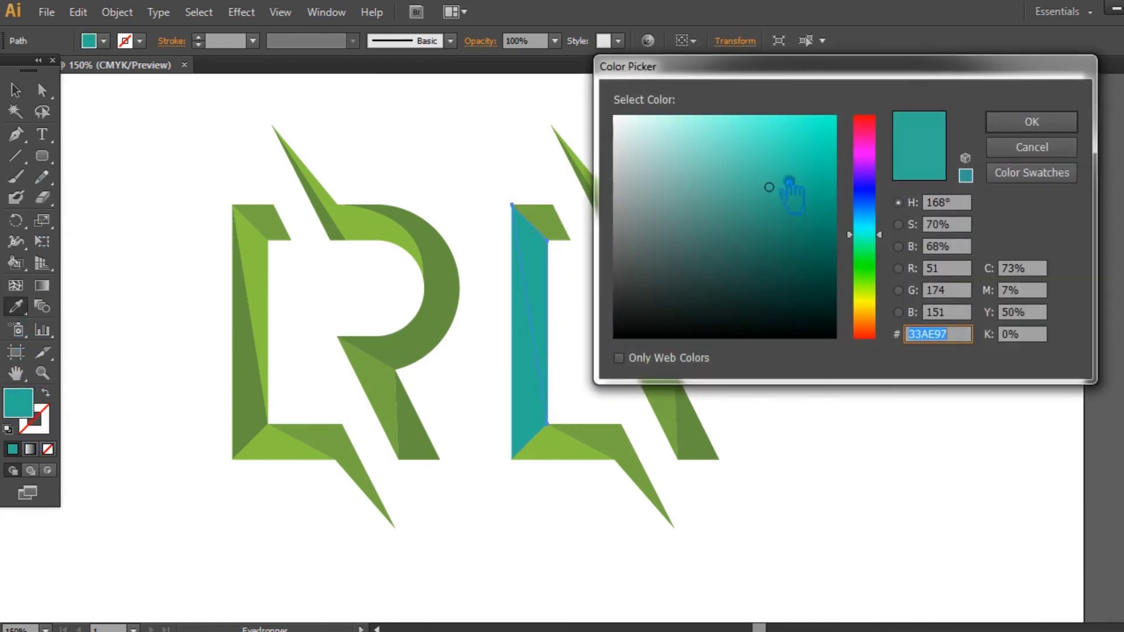
left_click(786, 175)
left_click(1031, 121)
Step: Darken the teal fill of the copy's outer stem facet
left_click(25, 93)
left_click(584, 296)
left_click(543, 368)
double_click(23, 410)
left_click(772, 202)
left_click(1032, 121)
left_click(904, 240)
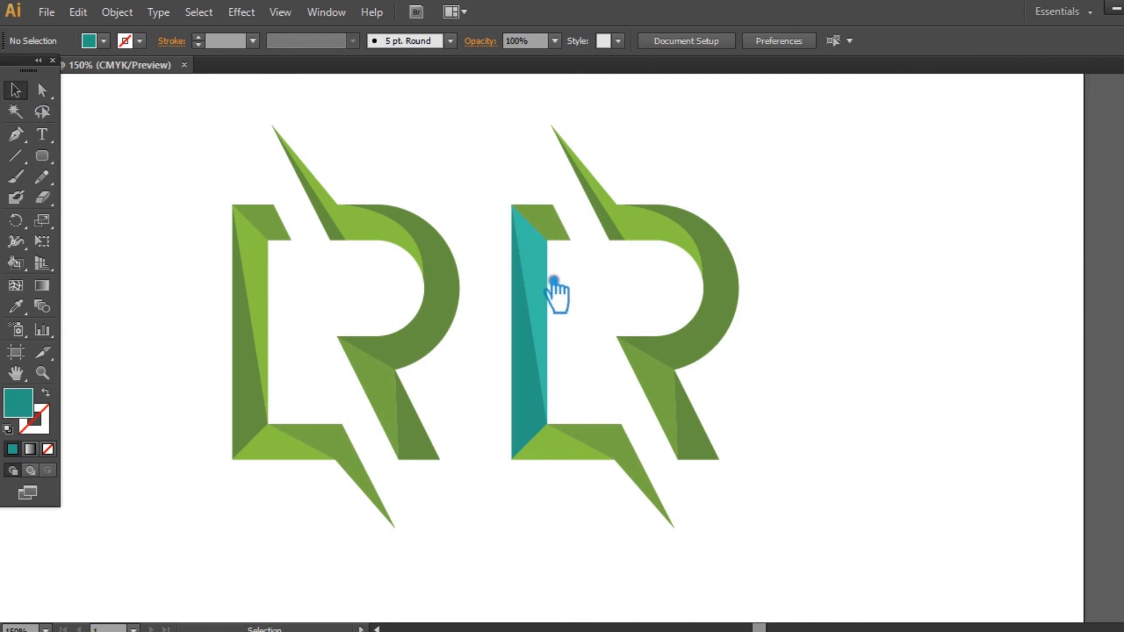
Step: Recolor the top facet of the copy's stem with the dark teal sampled from the outer stem facet
left_click(556, 225)
left_click(538, 365)
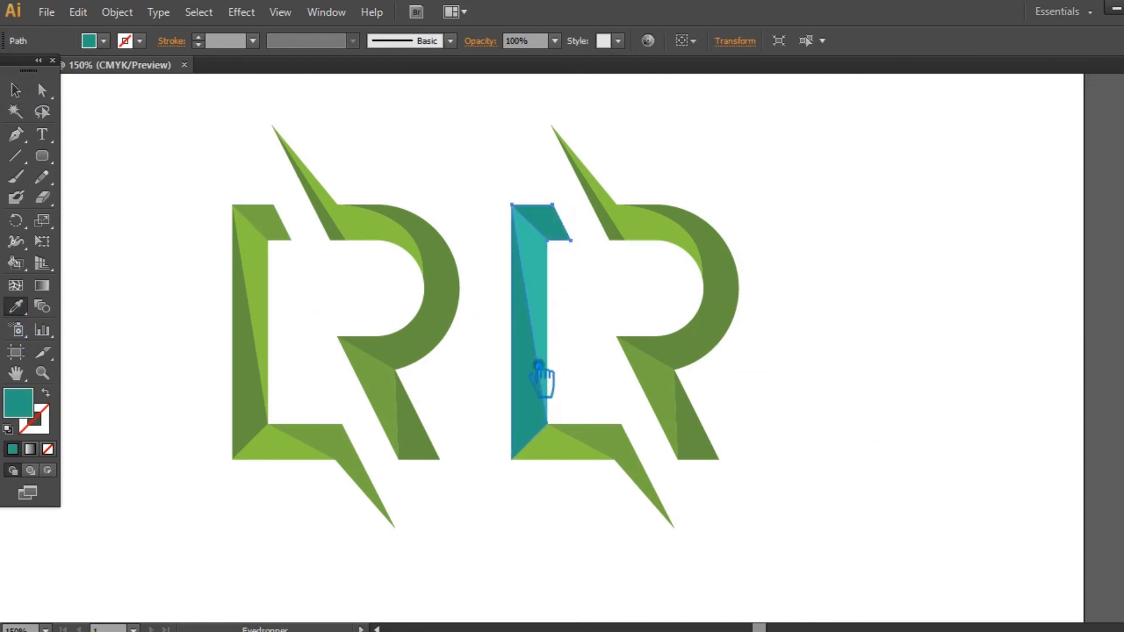
left_click(740, 219)
Step: Recolor the copy's outer bowl piece with the stem's dark teal
left_click(736, 279)
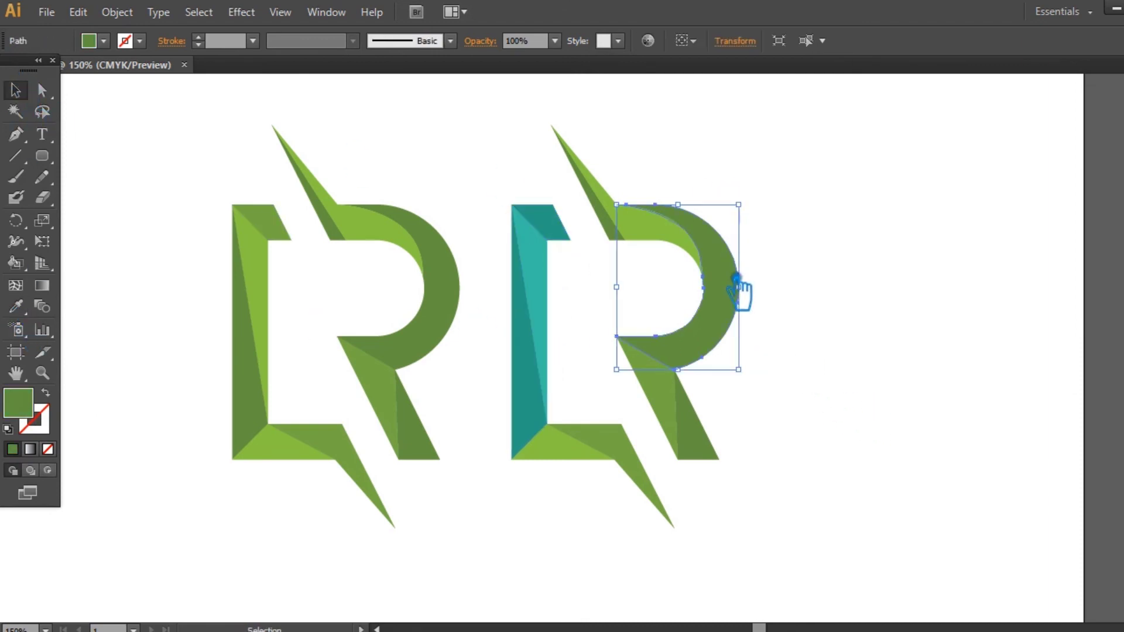
left_click(16, 306)
left_click(544, 377)
left_click(16, 91)
left_click(752, 185)
Step: Recolor the right facet of the copy's leg with the stem's light teal
left_click(710, 448)
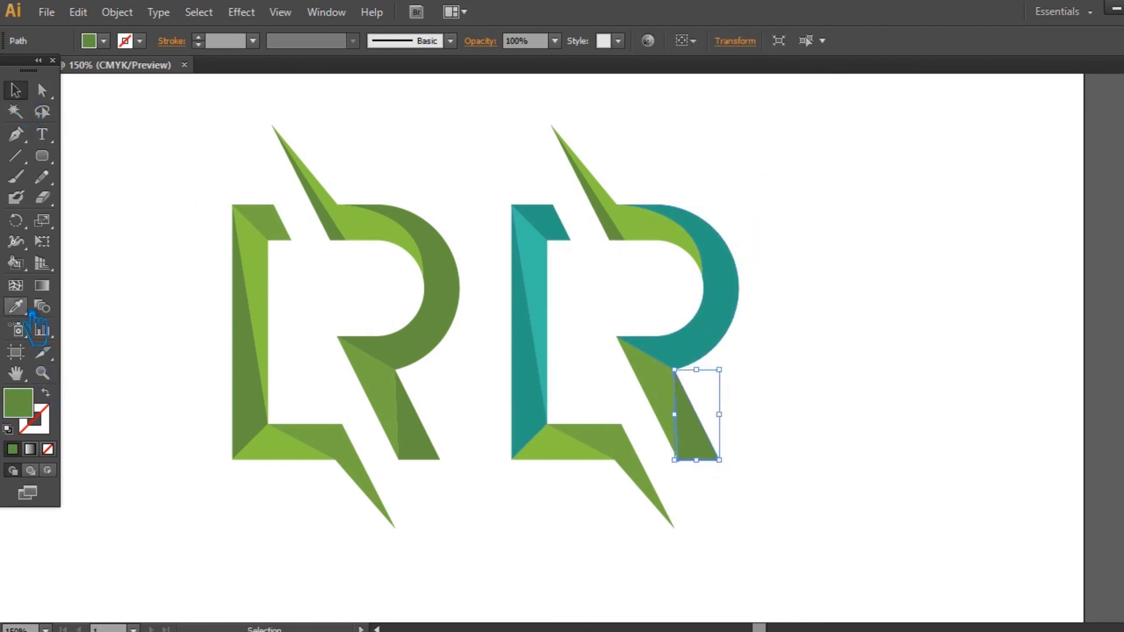
left_click(552, 281)
left_click(15, 90)
left_click(788, 268)
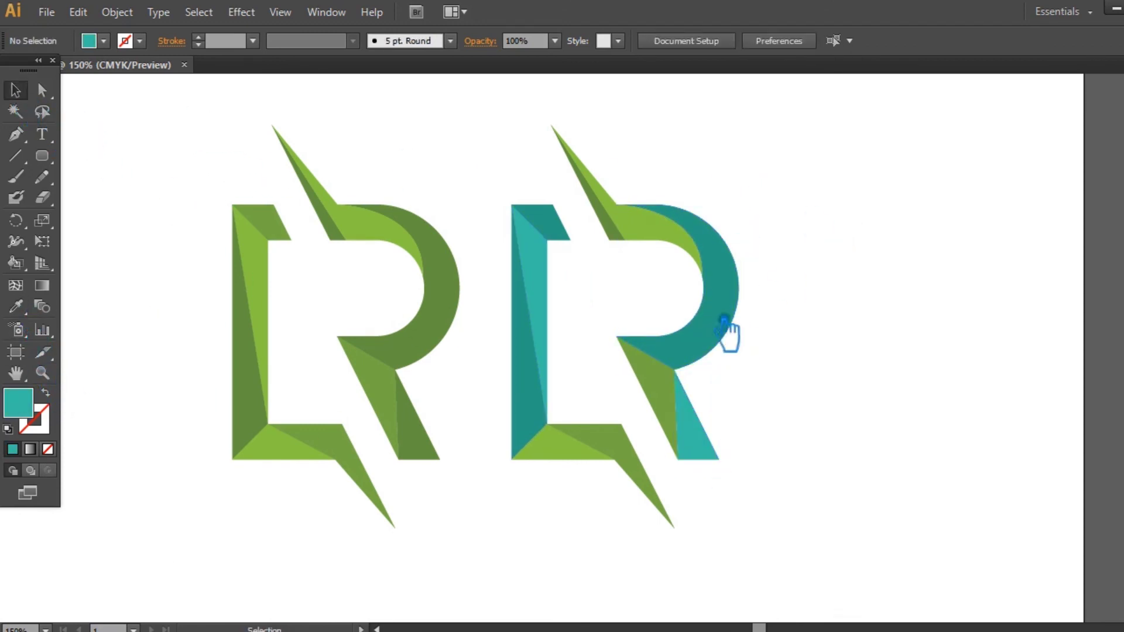
Step: Recolor the left facet of the copy's leg with the light teal from the inner stem facet
left_click(665, 401)
left_click(16, 306)
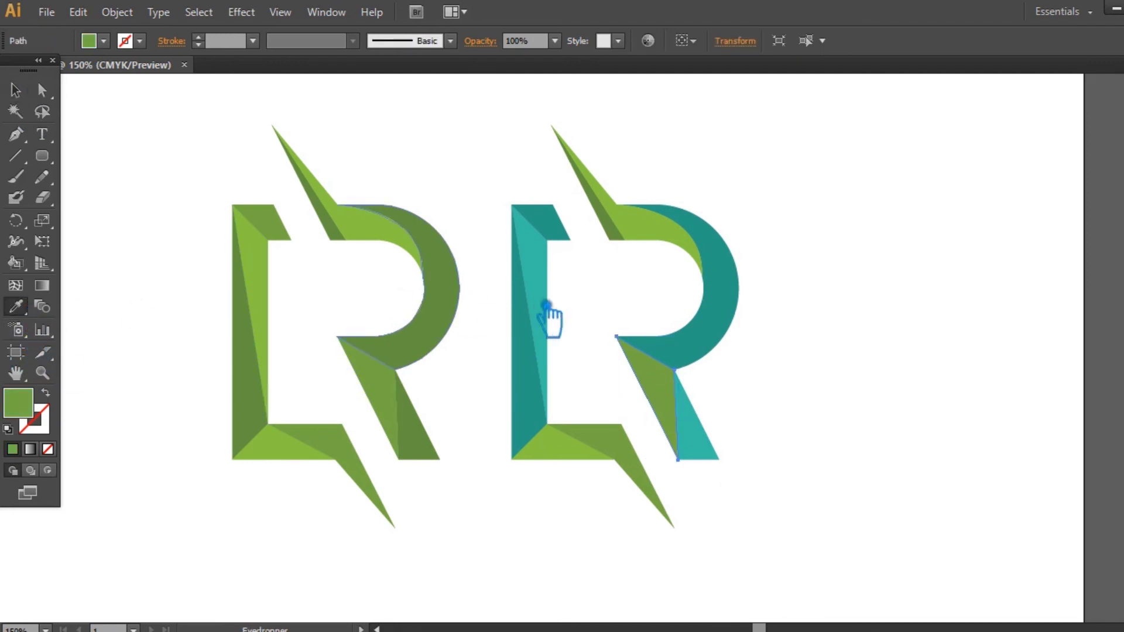
left_click(545, 355)
left_click(711, 451)
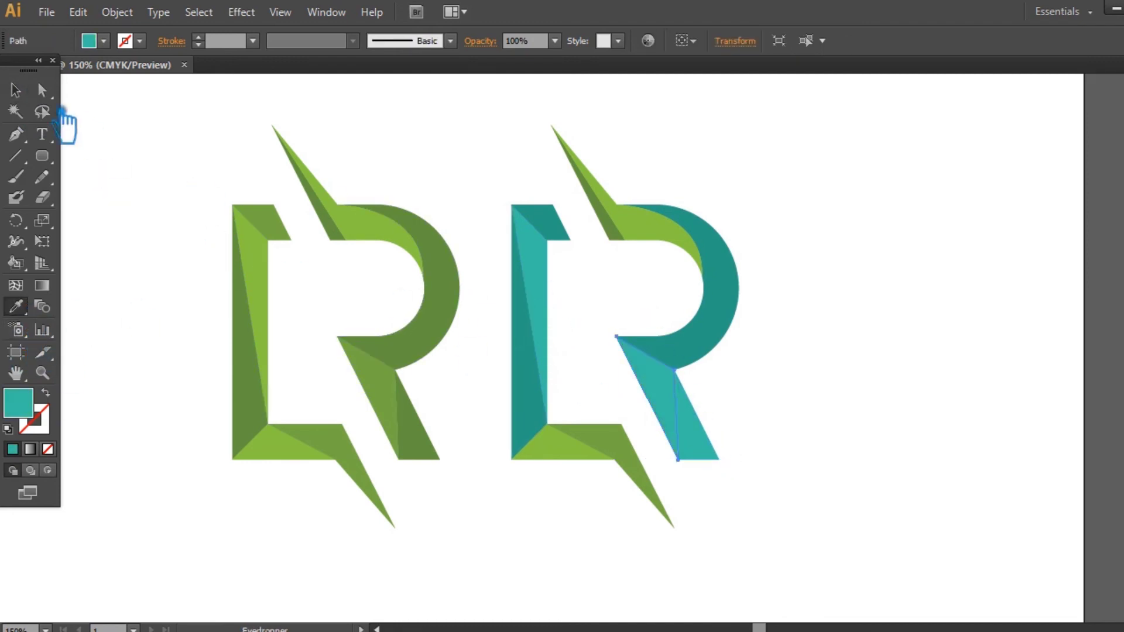
left_click(16, 91)
Step: Recolor the right facet of the copy's leg with the dark teal sampled from the outer bowl piece
left_click(713, 451)
left_click(16, 306)
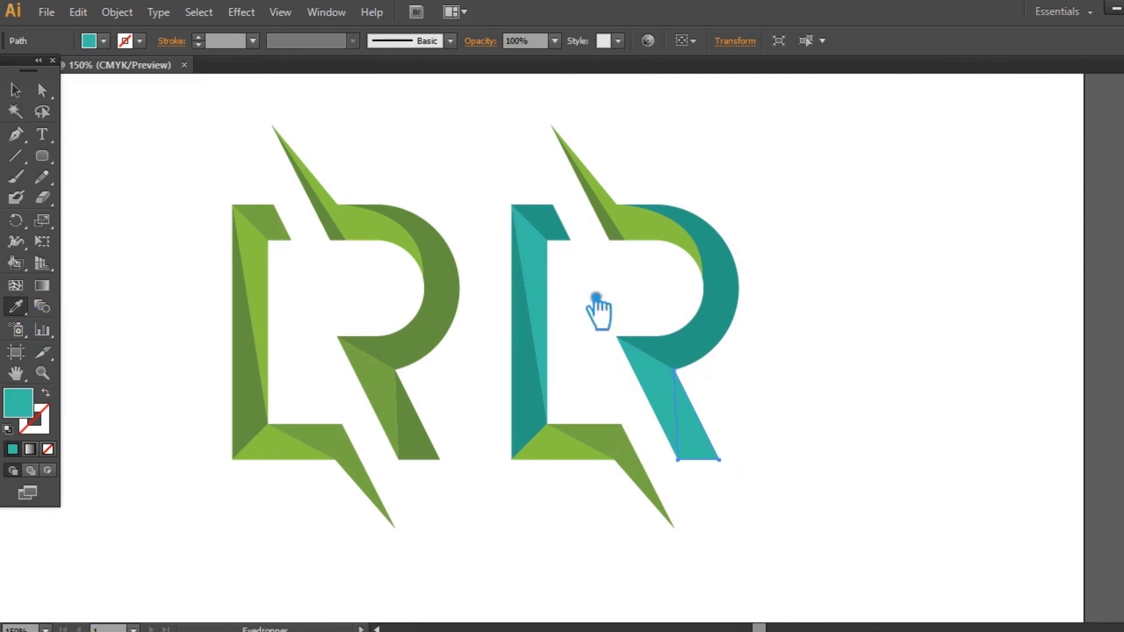
left_click(707, 340)
left_click(353, 127)
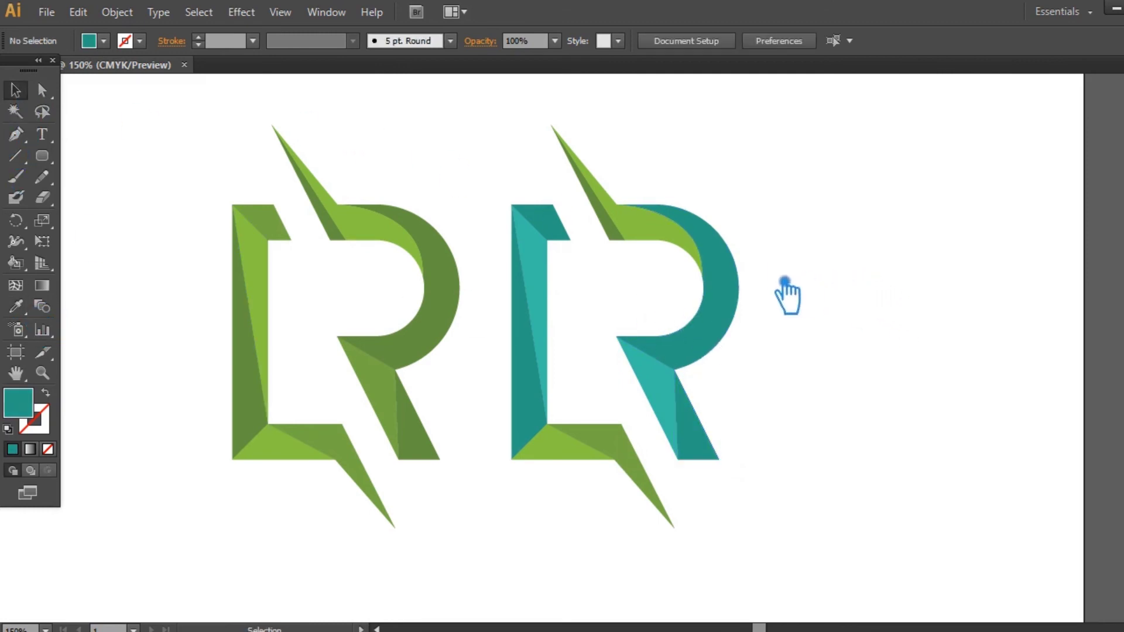
Step: Recolor the copy's inner bowl and upper spike piece with the light teal from the leg's left facet
left_click(658, 238)
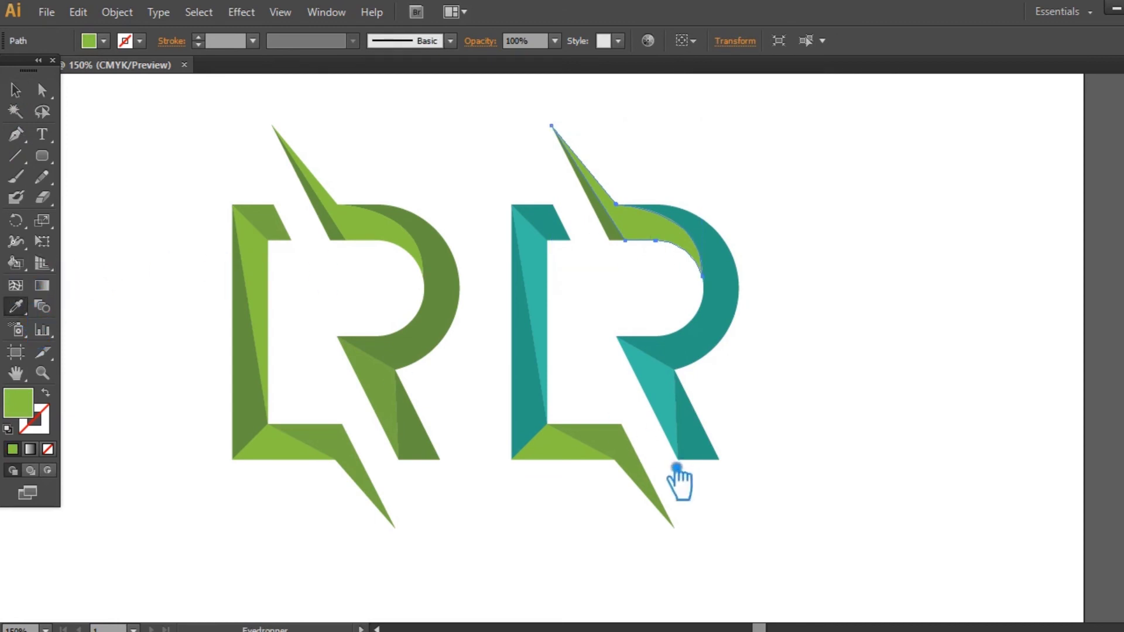
left_click(670, 388)
key("v")
left_click(507, 141)
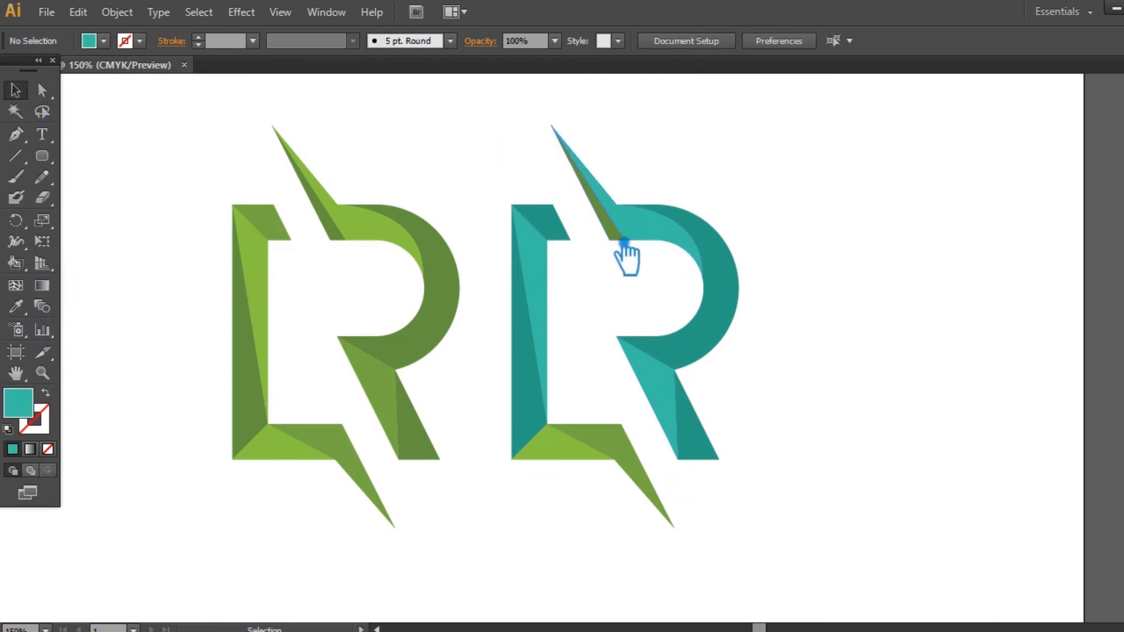
Step: Recolor the left facet of the copy's upper spike with the bowl's dark teal
left_click(616, 237)
key("i")
left_click(747, 300)
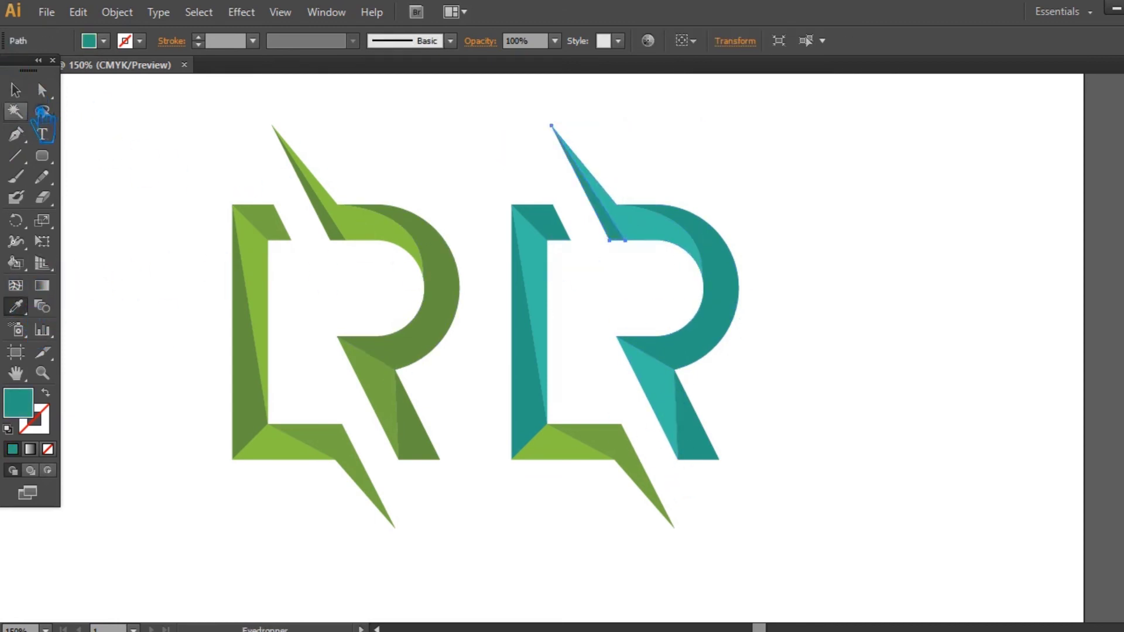
key("v")
left_click(469, 158)
Step: Recolor the lower facet of the copy's base with the light teal from the inner stem facet
left_click(534, 451)
key("i")
left_click(552, 322)
key("a")
left_click(97, 117)
key("v")
Step: Recolor the copy's bottom spike facet with the dark teal sampled from the stem
left_click(603, 436)
left_click(26, 312)
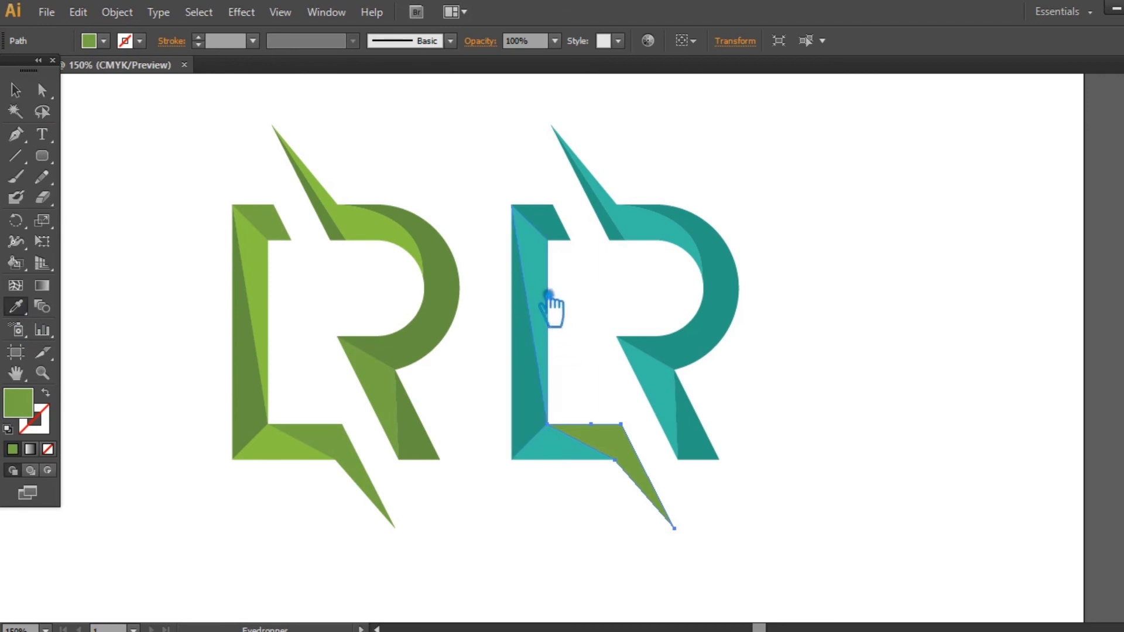
left_click(545, 288)
left_click(15, 90)
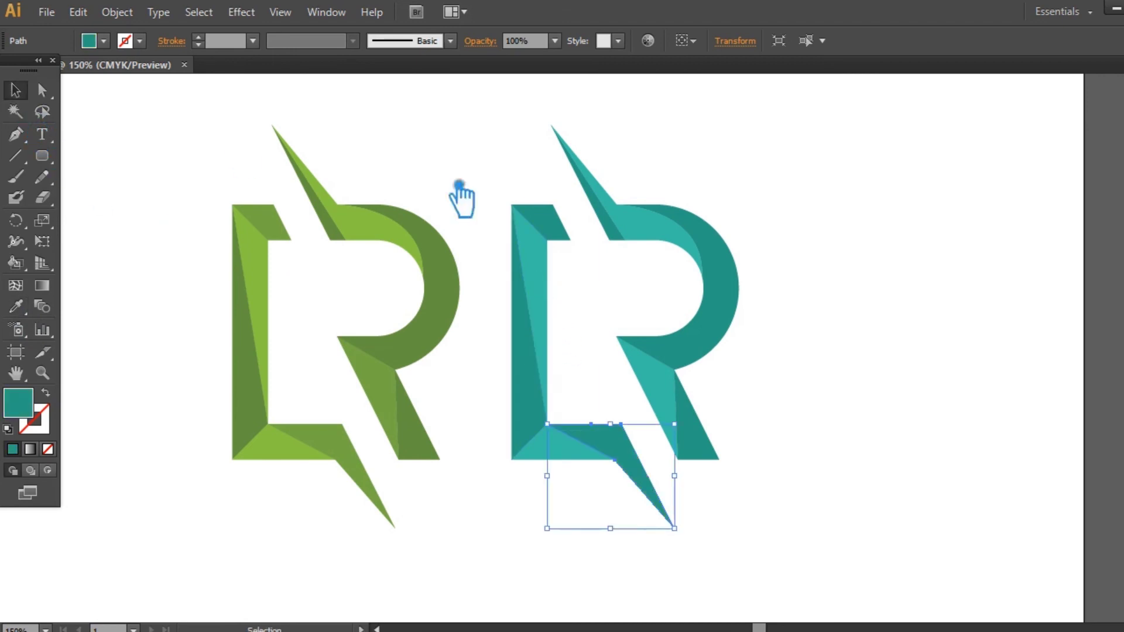
Step: Group the bowl, upper spike and leg facets of the teal logo, leaving out its stem and base
left_click(864, 301)
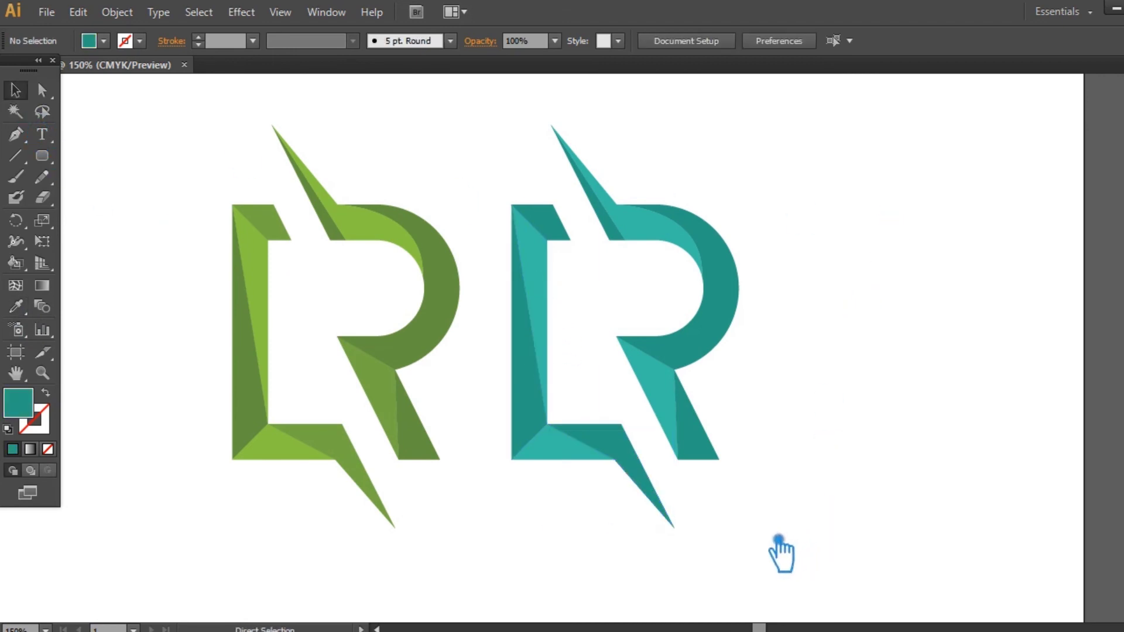
left_click_drag(759, 463, 687, 168)
left_click(796, 226)
left_click_drag(601, 155, 801, 405)
key("ctrl+g")
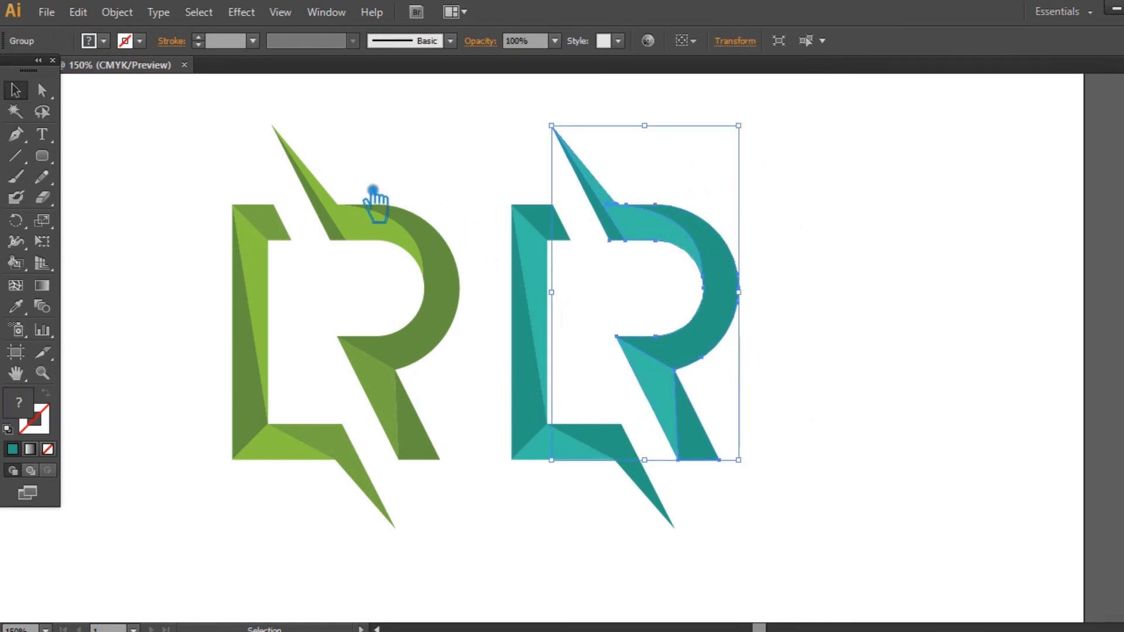
Step: Ungroup the green logo and group only its bowl, upper spike and leg facets
left_click(369, 171)
left_click_drag(330, 149, 477, 380)
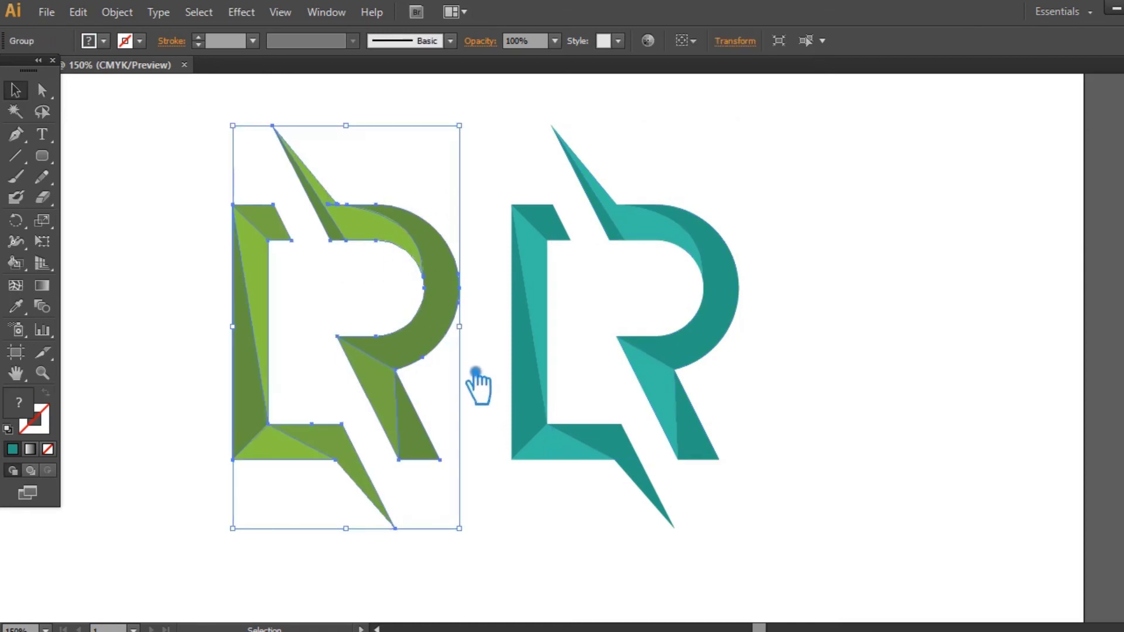
left_click(501, 313)
left_click(446, 303)
right_click(428, 288)
left_click(489, 390)
left_click(488, 310)
left_click_drag(326, 173, 473, 386)
left_click(423, 388)
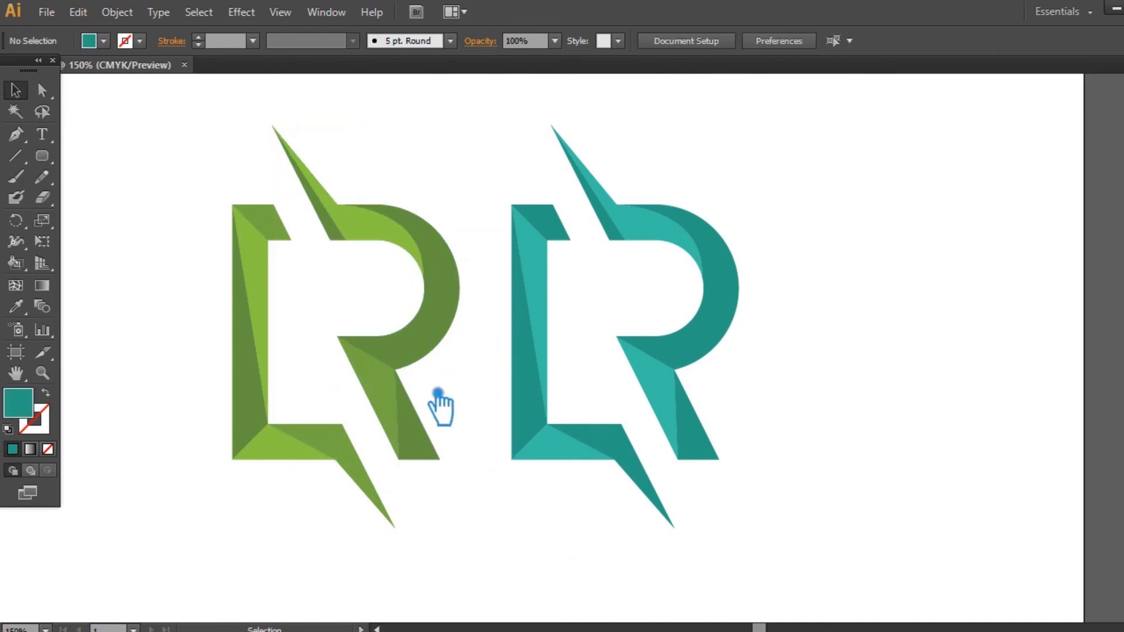
Step: Nudge the green bowl, spike and leg group left to narrow the gap to the stem and base
left_click(429, 356)
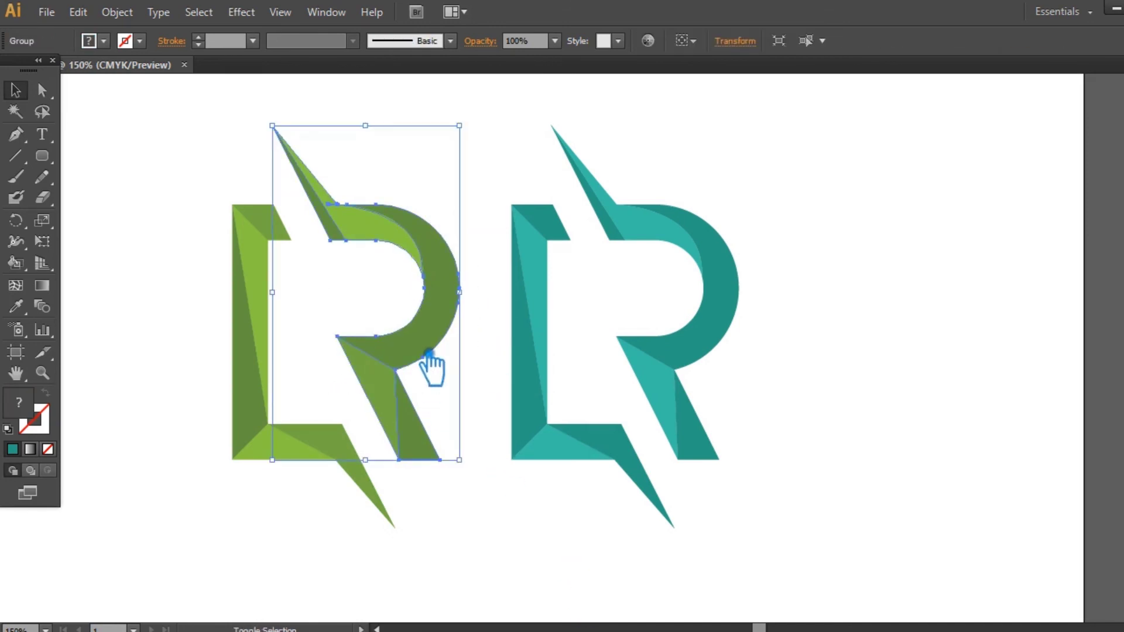
key("Left")
key("Left")
key("Left")
key("Left")
key("Left")
key("Left")
key("Left")
key("Left")
key("Left")
key("Left")
key("Left")
key("Left")
key("Left")
key("Left")
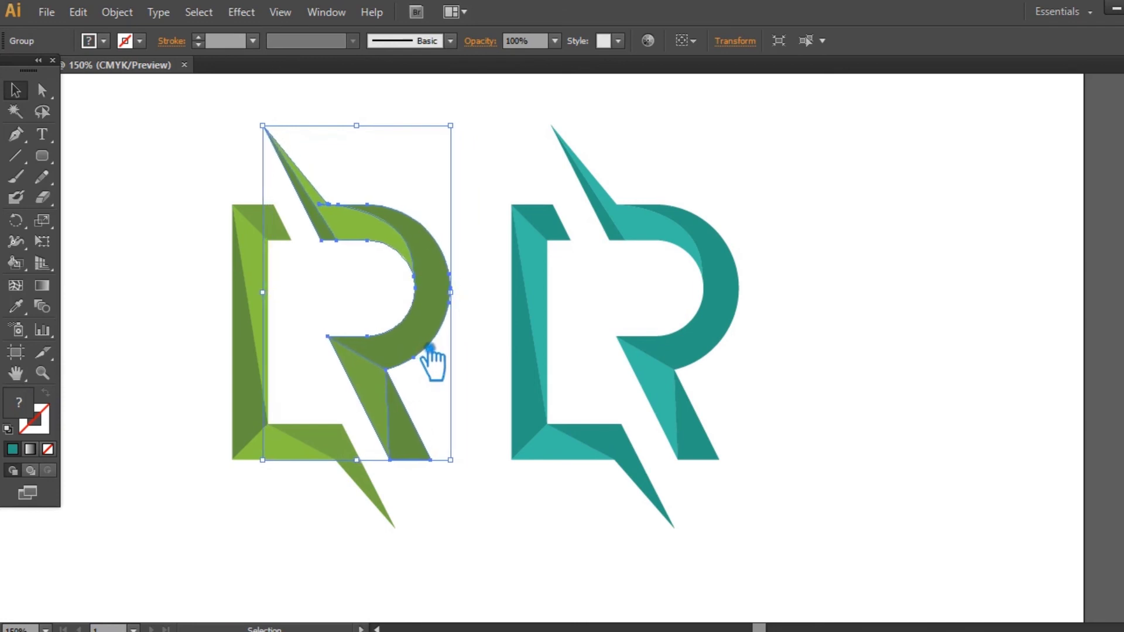
Step: Nudge the teal bowl, spike and leg group left to match the spacing of the green logo
left_click(734, 349)
key("Left")
key("Left")
key("Left")
key("Left")
key("Left")
key("Left")
key("Left")
key("Left")
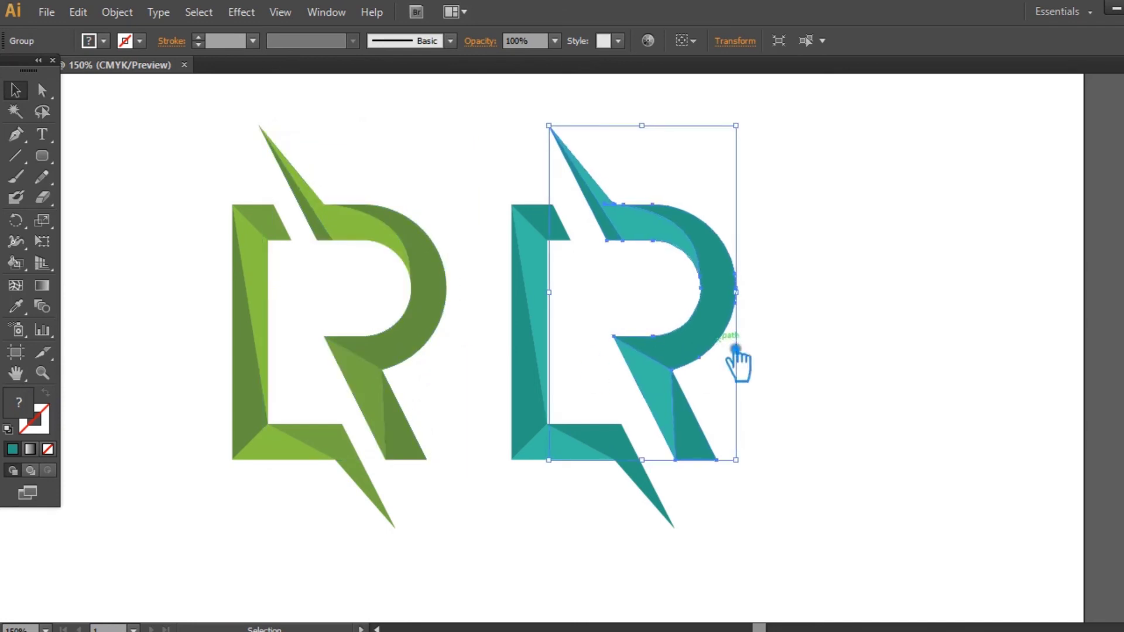
key("Left")
key("Left")
key("Left")
key("Left")
key("Left")
key("Left")
key("Left")
key("Left")
key("Left")
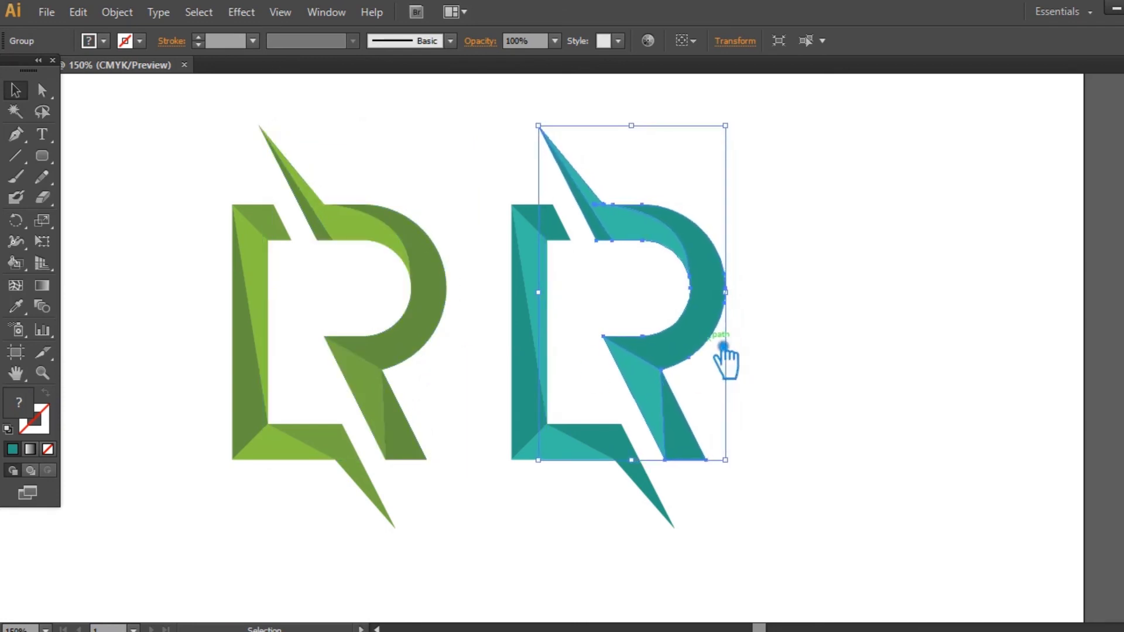
left_click(849, 329)
left_click_drag(772, 532, 493, 174)
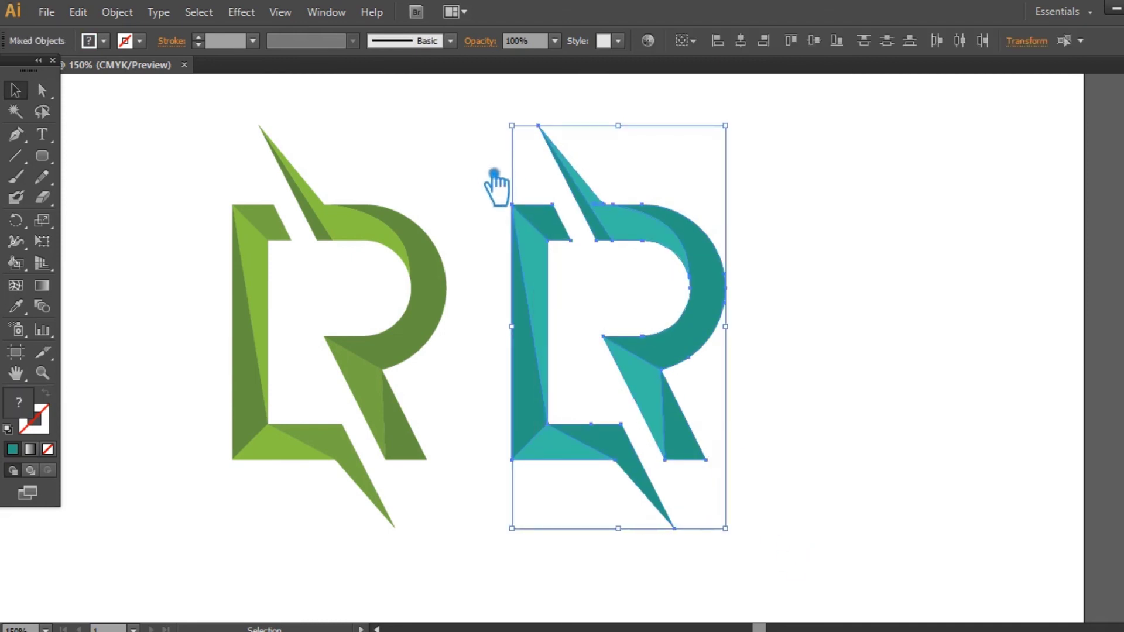
left_click_drag(215, 148, 458, 485)
left_click(804, 299)
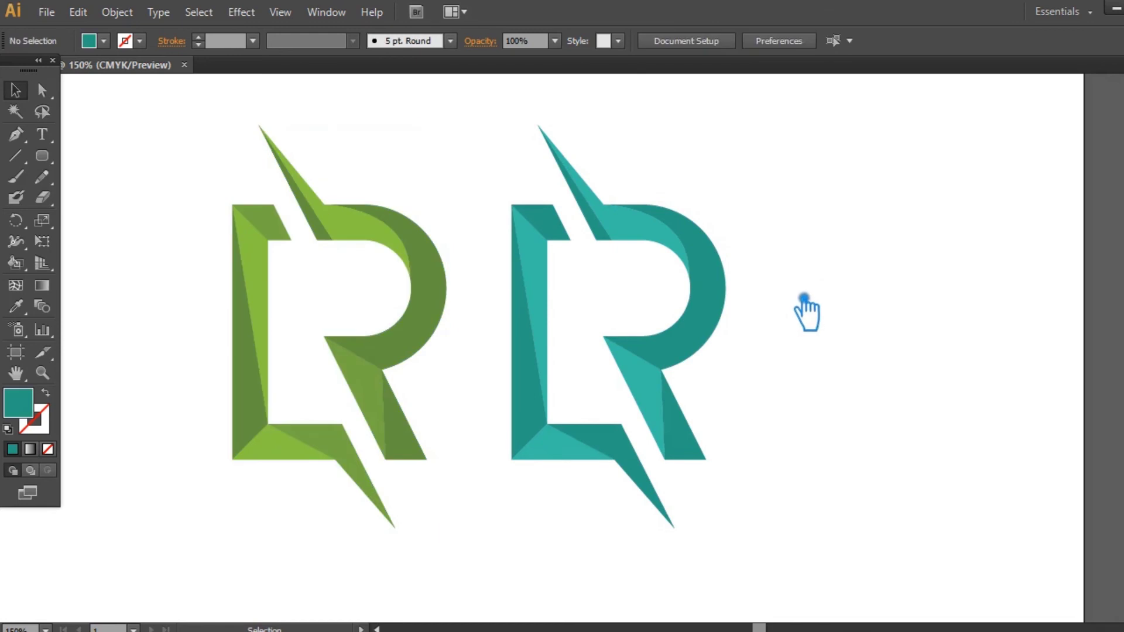
left_click_drag(660, 383, 641, 381)
left_click(805, 380)
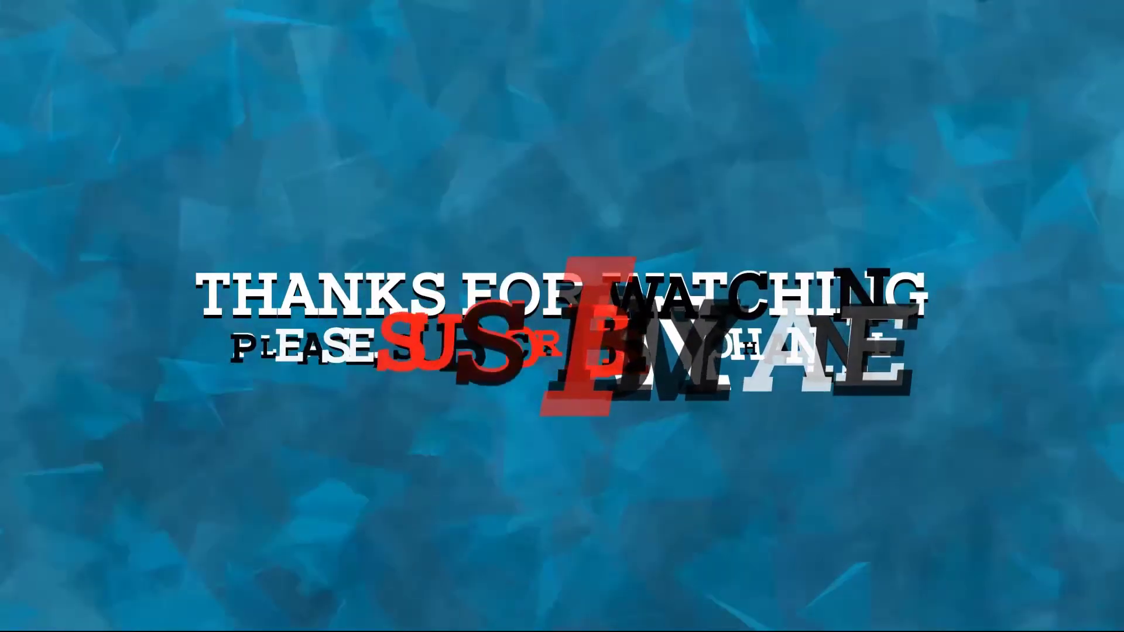